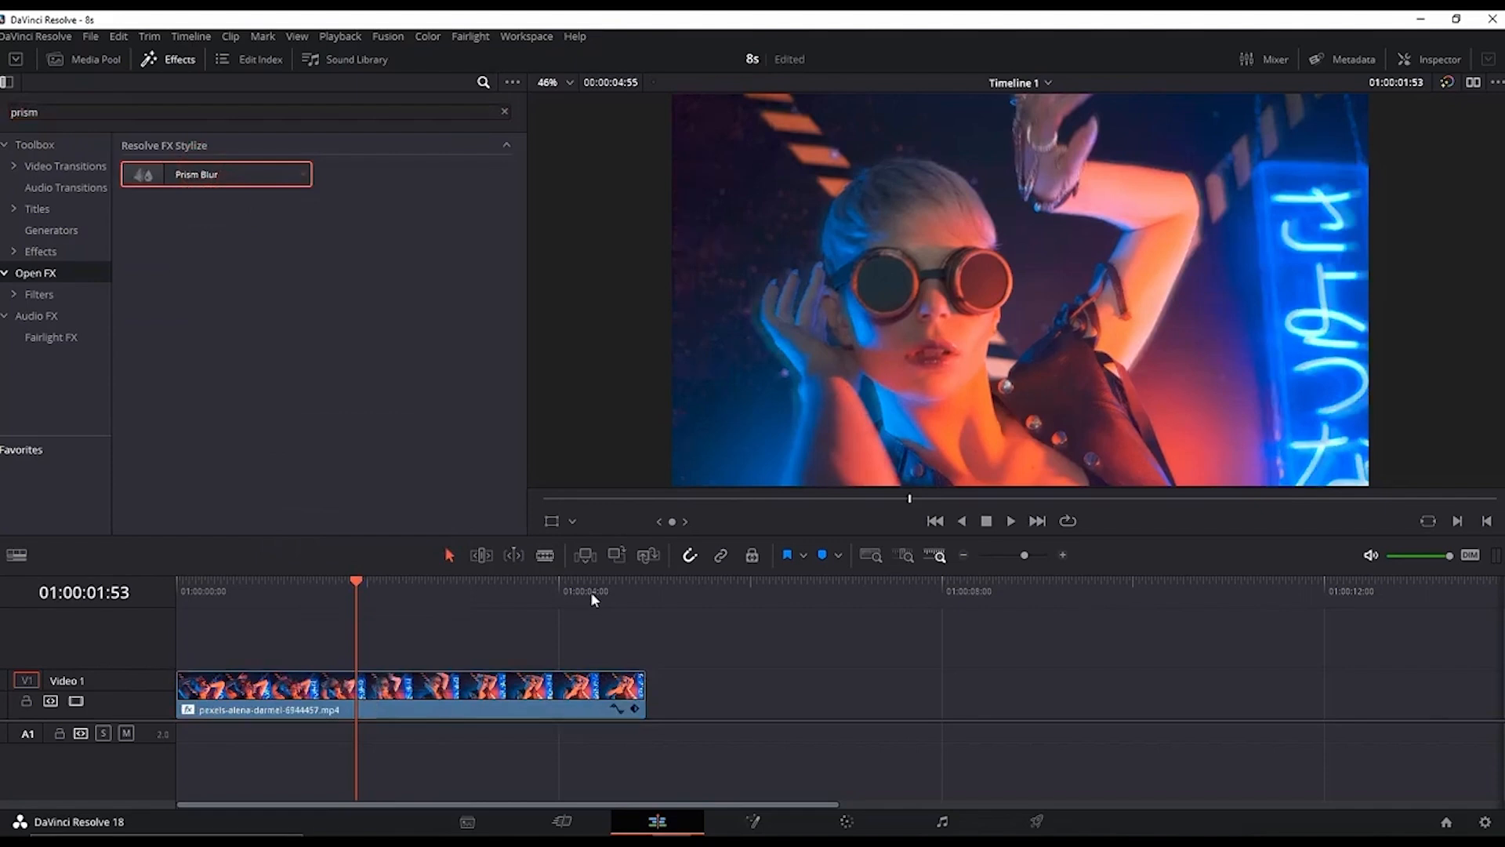
Step: Open the Inspector and set Prism Blur's blur strength to 0, aberration distance 0.209 and aberration strength 0.620, then preview
{"action": "left_click", "coordinate": [1420, 61]}
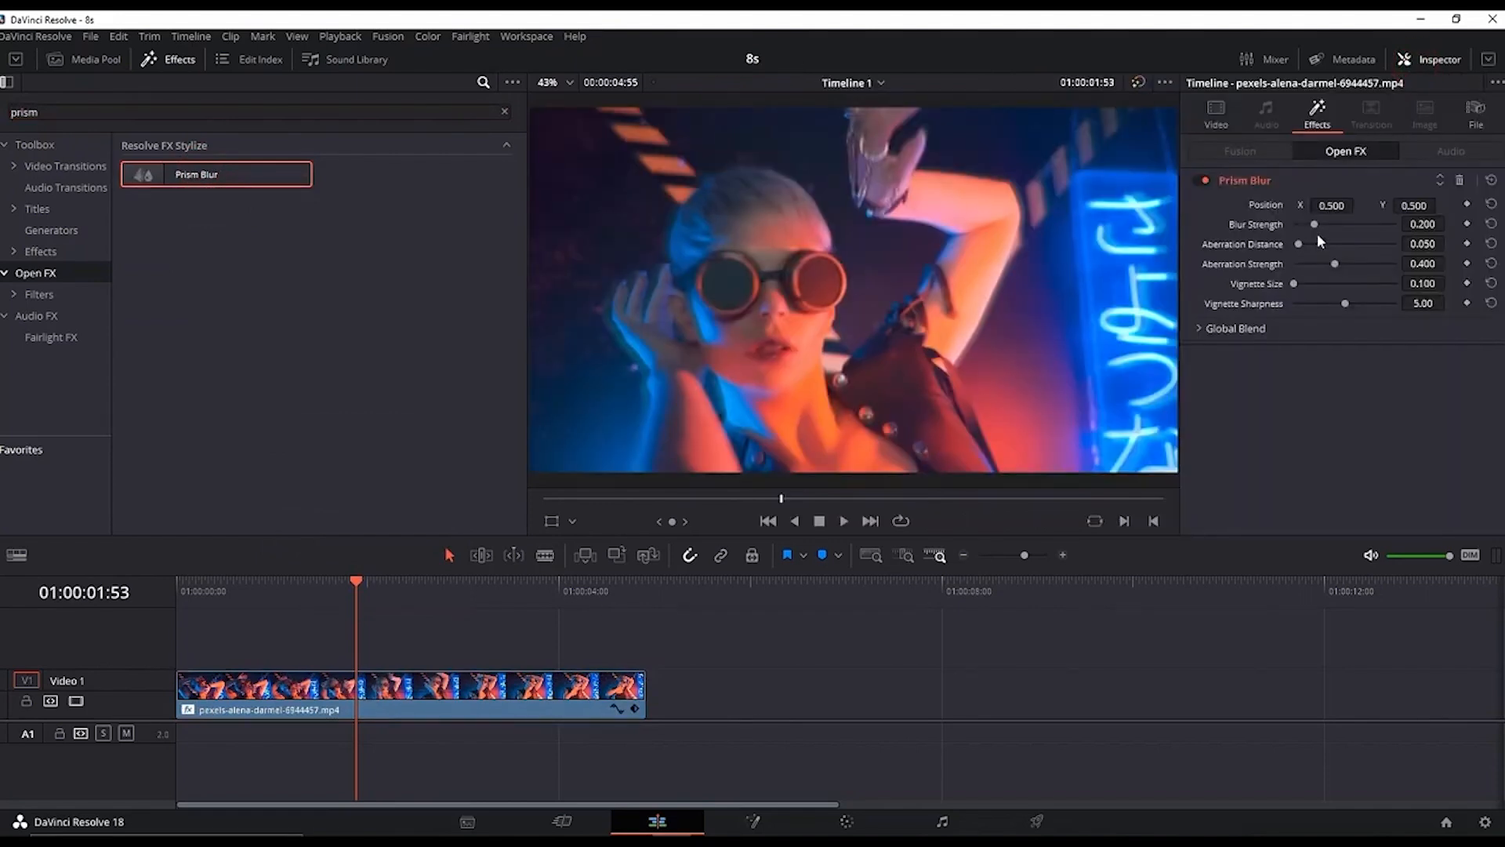
{"action": "left_click_drag", "start_coordinate": [1313, 224], "coordinate": [1358, 266]}
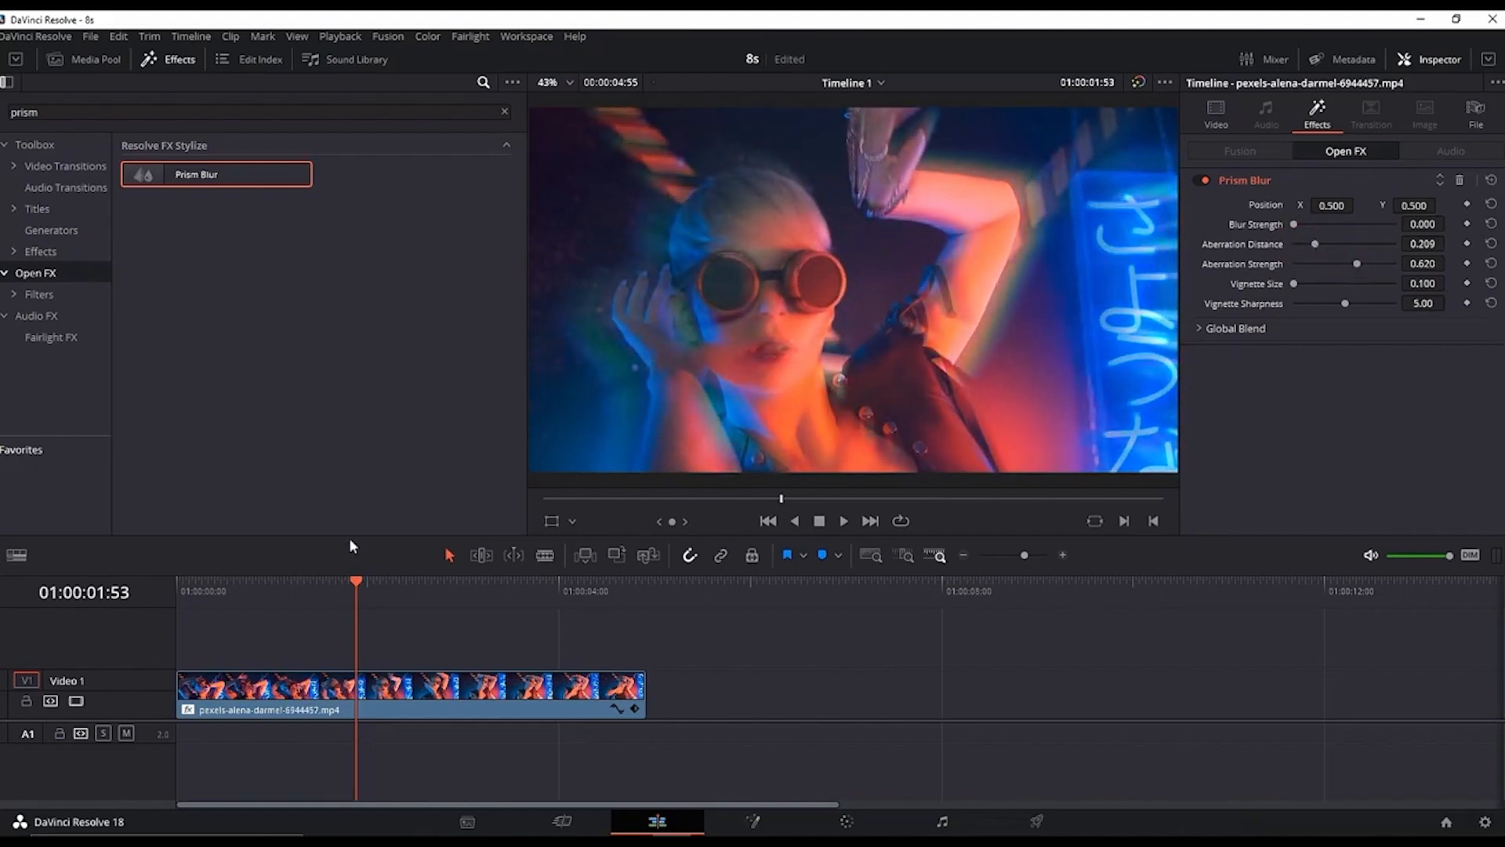
{"action": "key", "text": "space"}
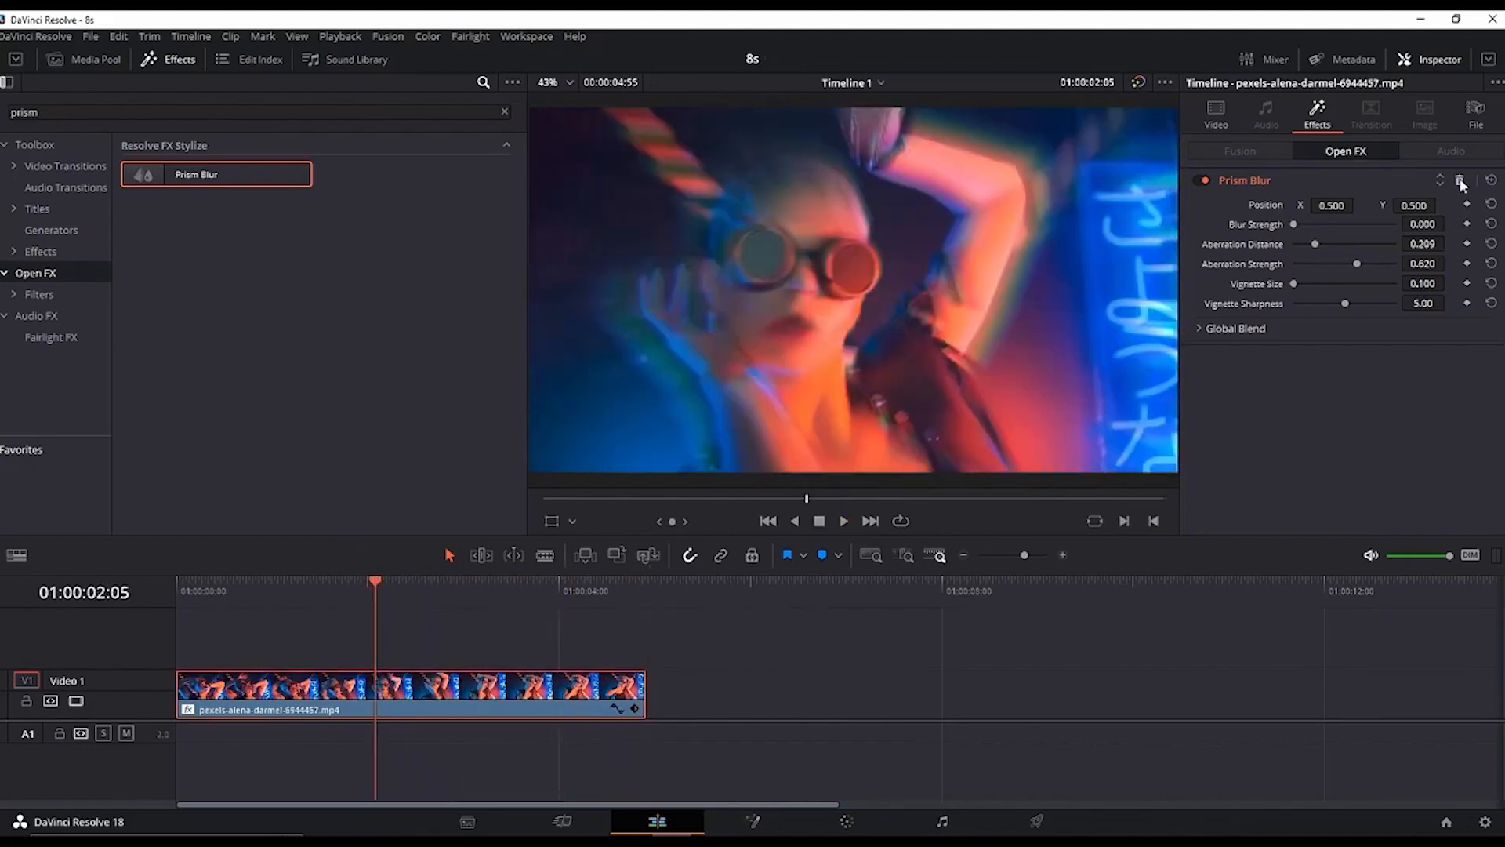
Step: Remove the Prism Blur effect from the clip and open the Color page
{"action": "left_click", "coordinate": [1460, 182]}
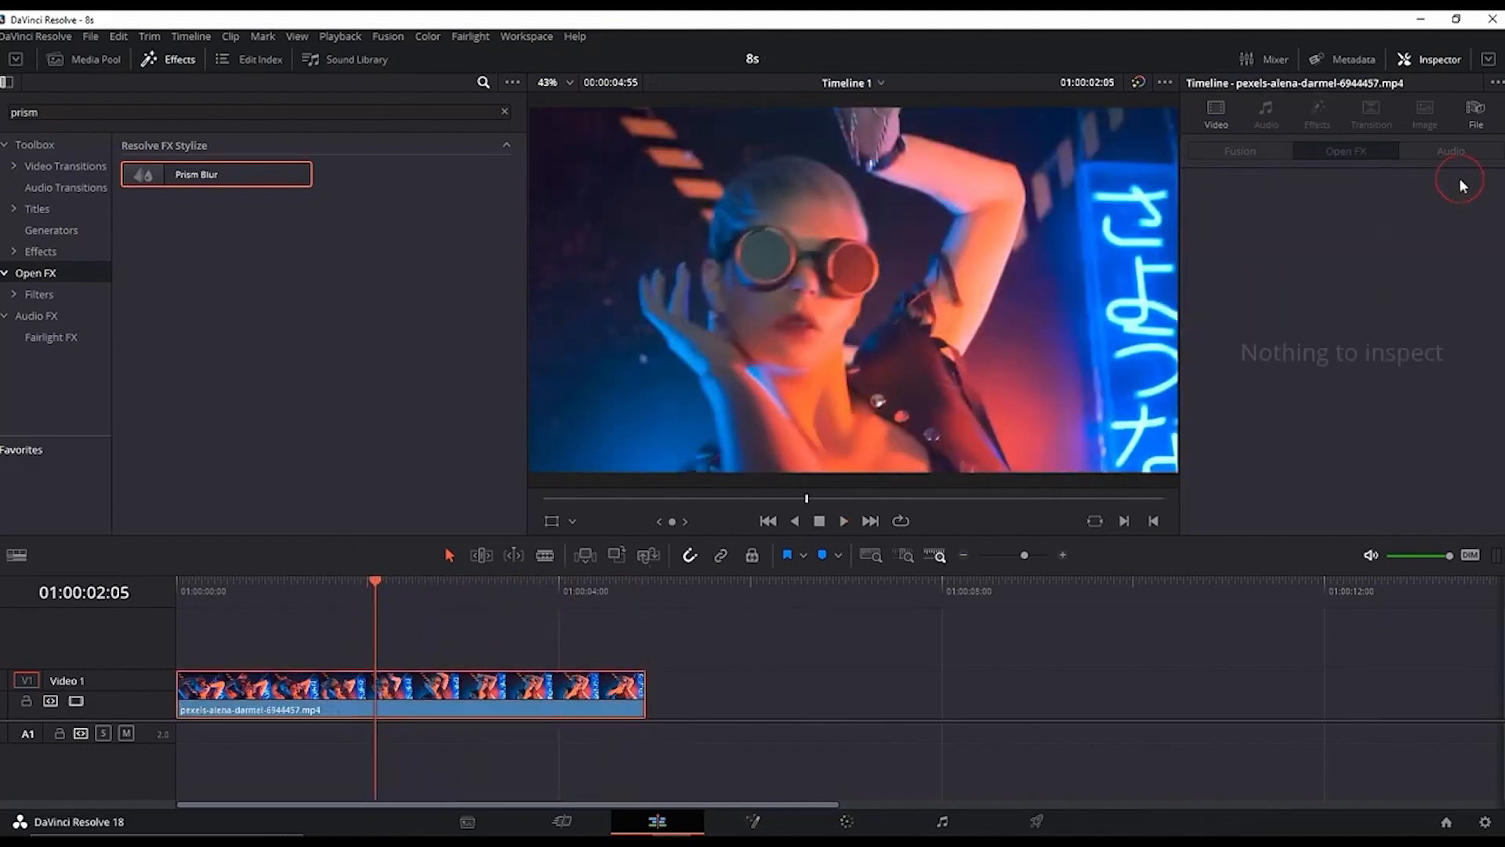
{"action": "left_click", "coordinate": [847, 821]}
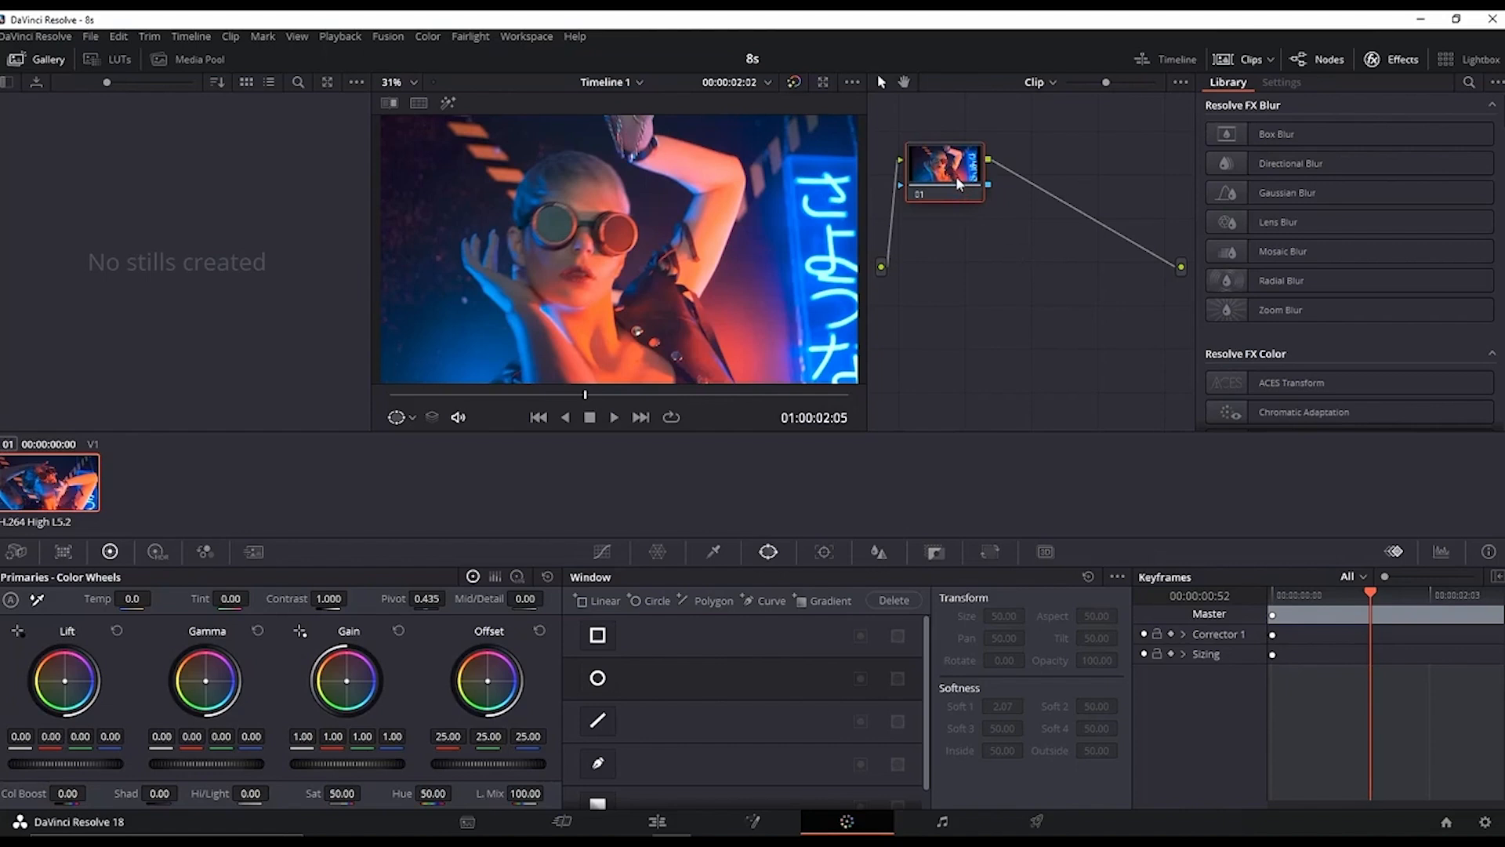
Step: Add a serial node and apply Prism Blur to it from the effects library search for "pr"
{"action": "key", "text": "alt+s"}
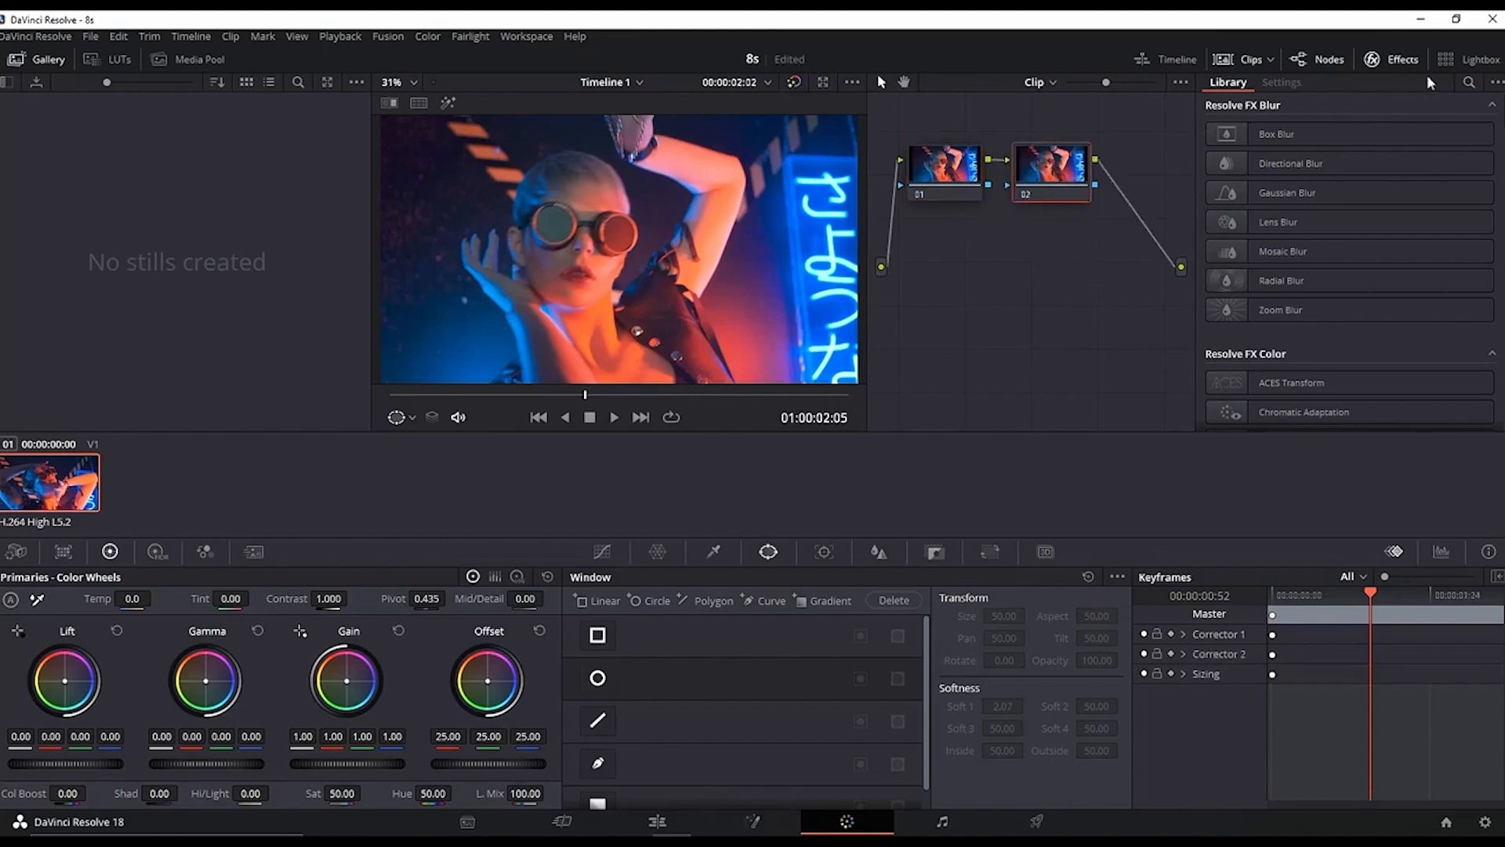
{"action": "left_click", "coordinate": [1468, 82]}
{"action": "type", "text": "prism"}
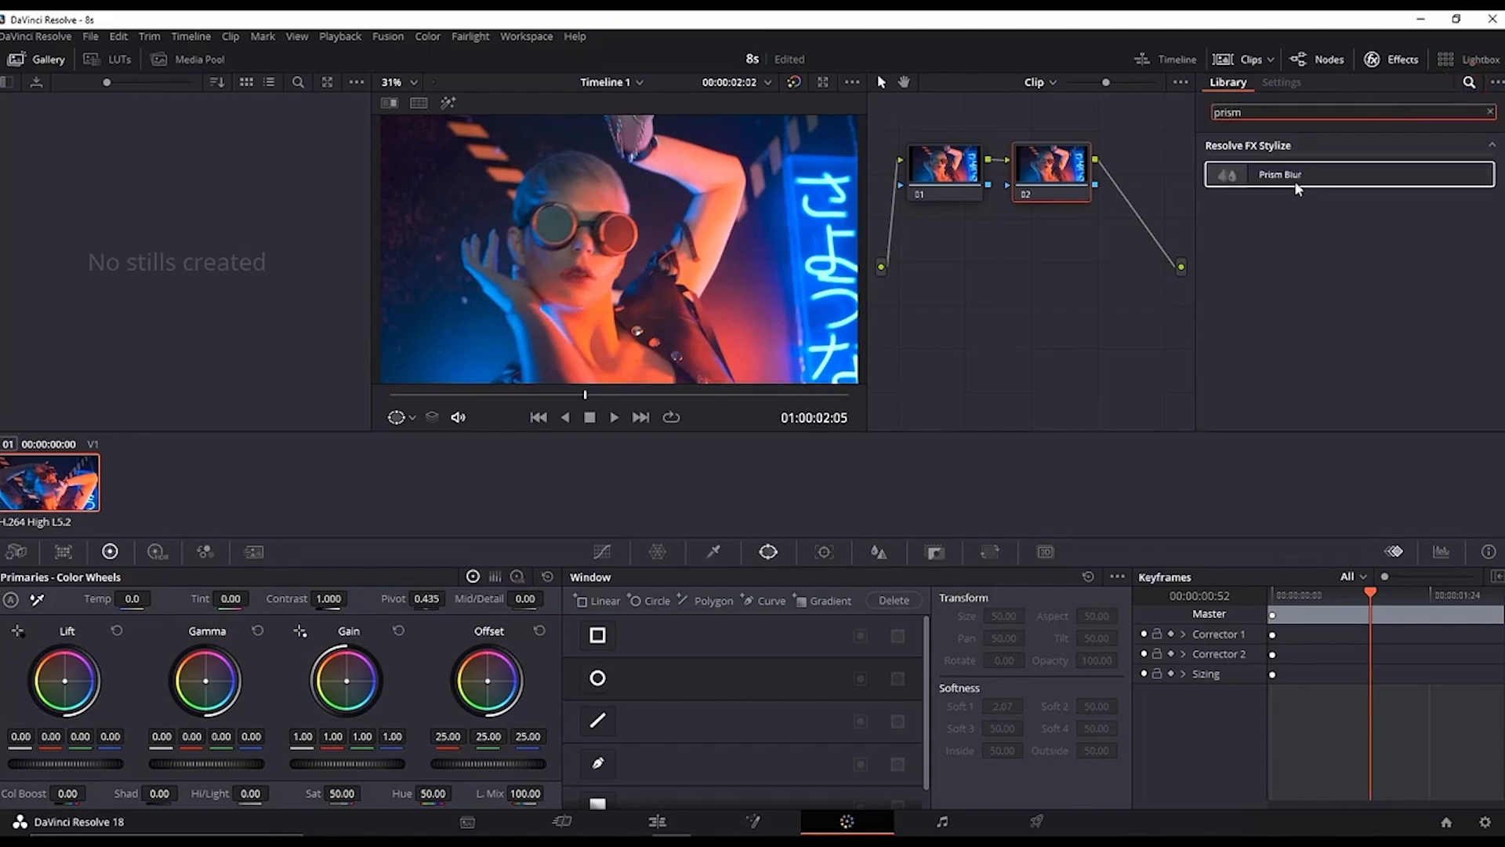
{"action": "left_click_drag", "start_coordinate": [1285, 174], "coordinate": [1059, 185]}
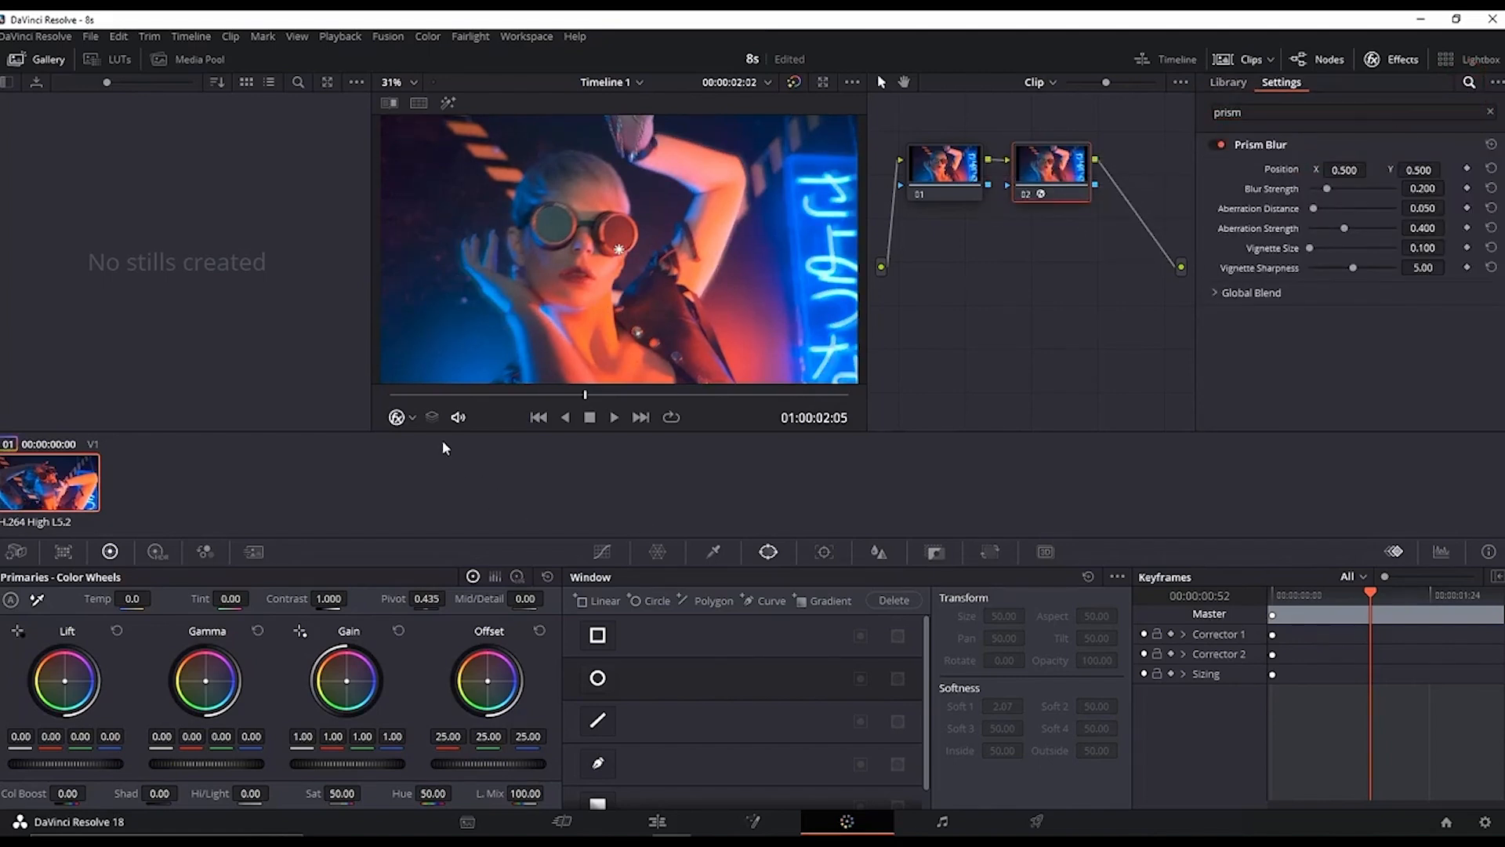
Step: Draw a circular power window around the woman's face and goggles, showing its outline in the viewer
{"action": "left_click", "coordinate": [413, 419]}
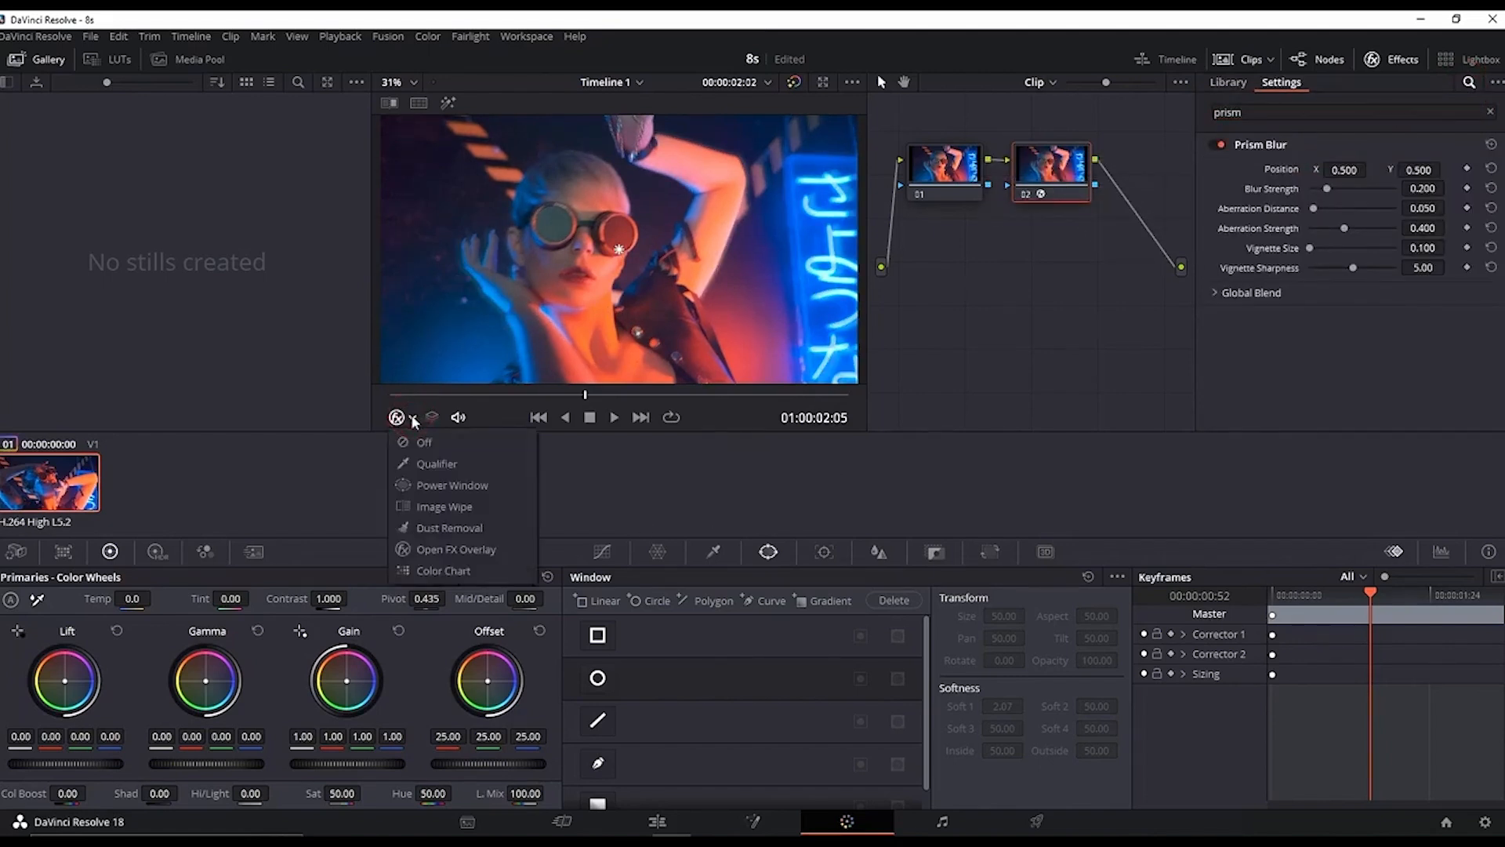
{"action": "left_click", "coordinate": [426, 486]}
{"action": "left_click", "coordinate": [598, 679]}
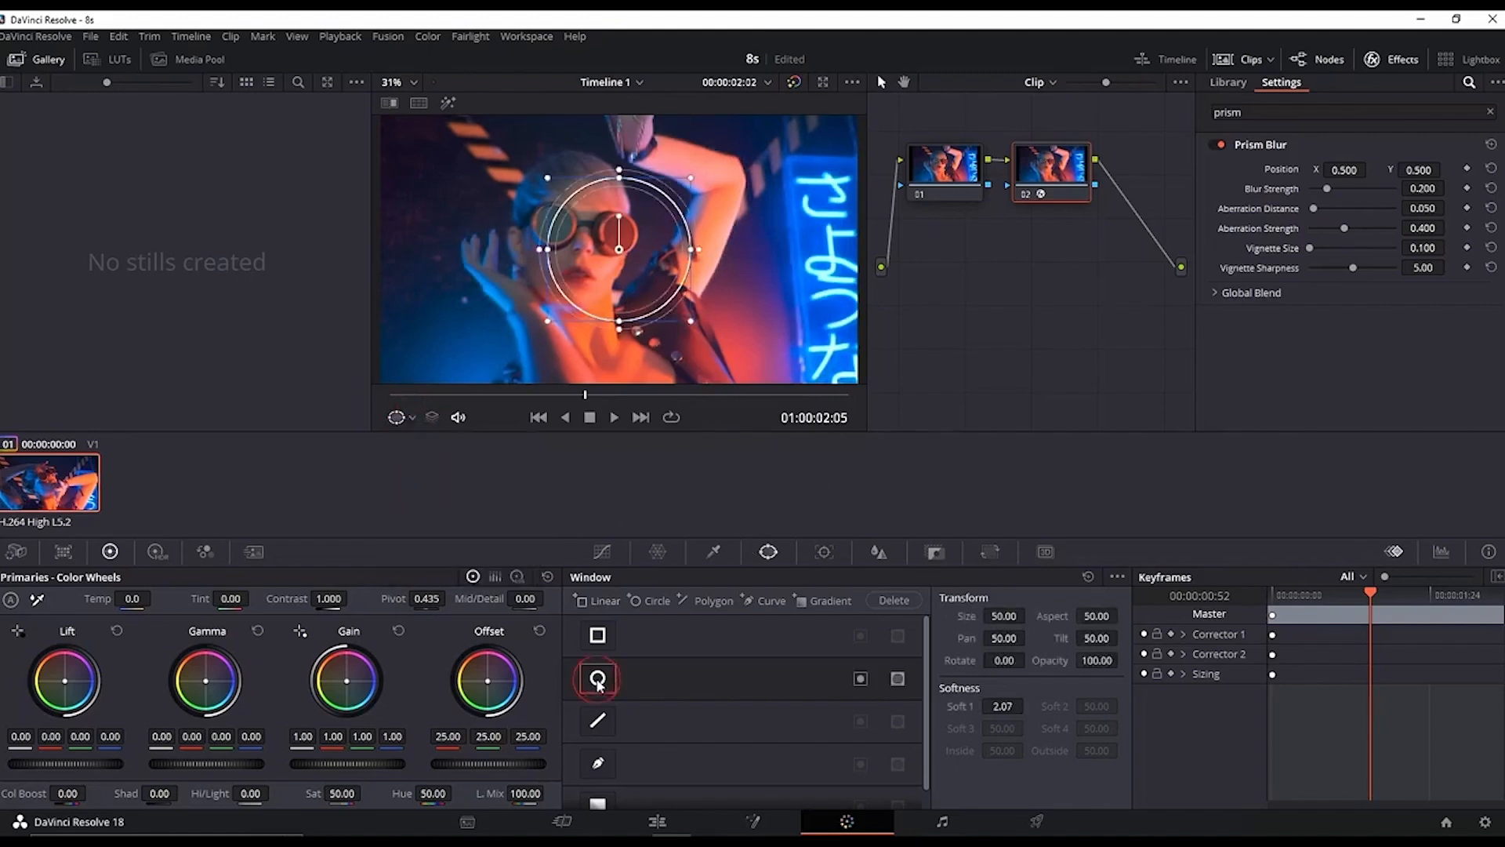
{"action": "left_click_drag", "start_coordinate": [644, 270], "coordinate": [684, 238]}
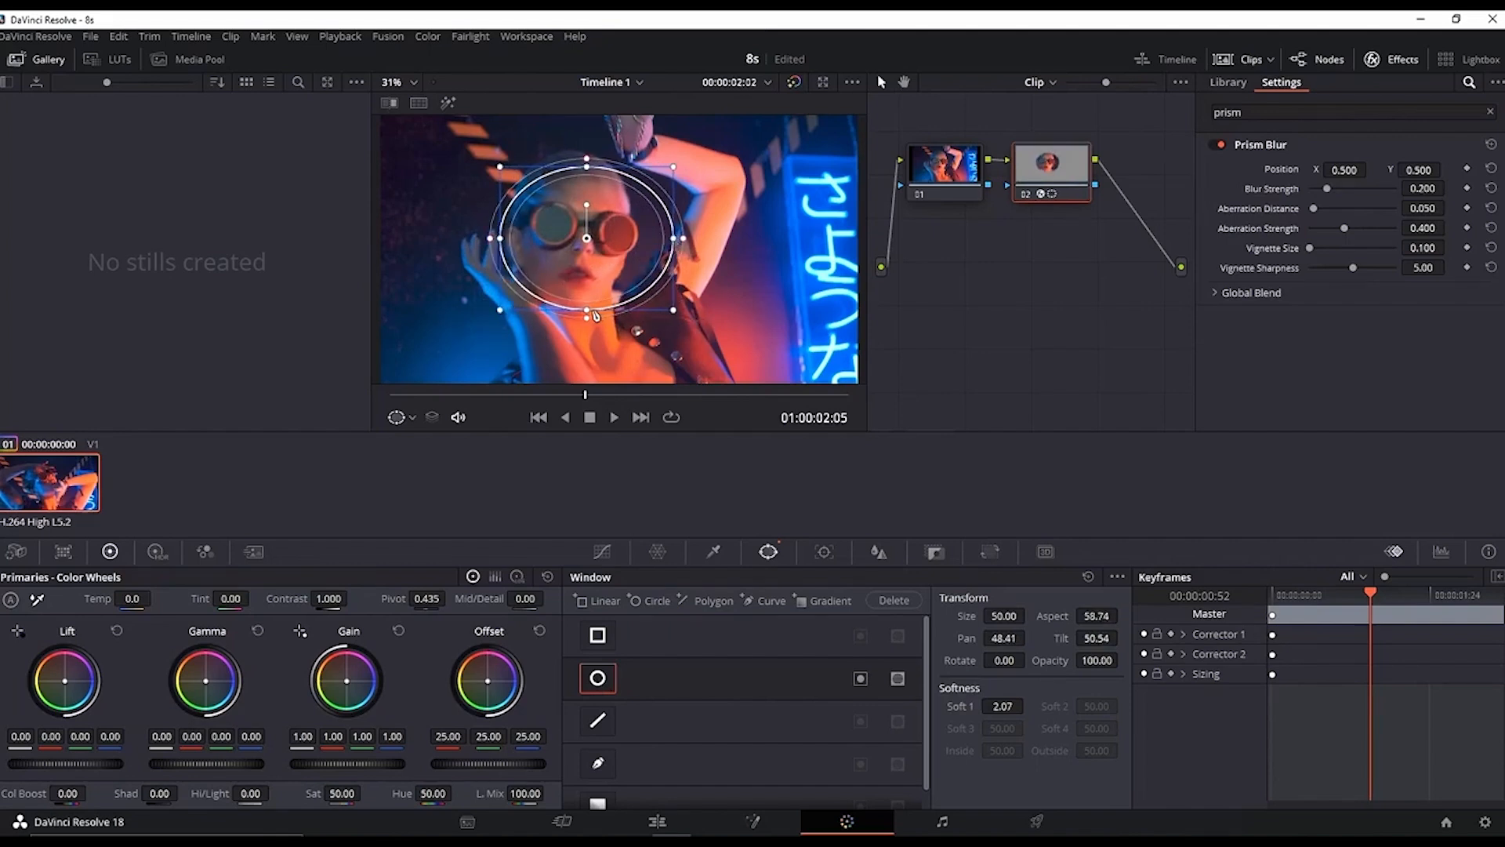
{"action": "left_click_drag", "start_coordinate": [596, 315], "coordinate": [693, 342]}
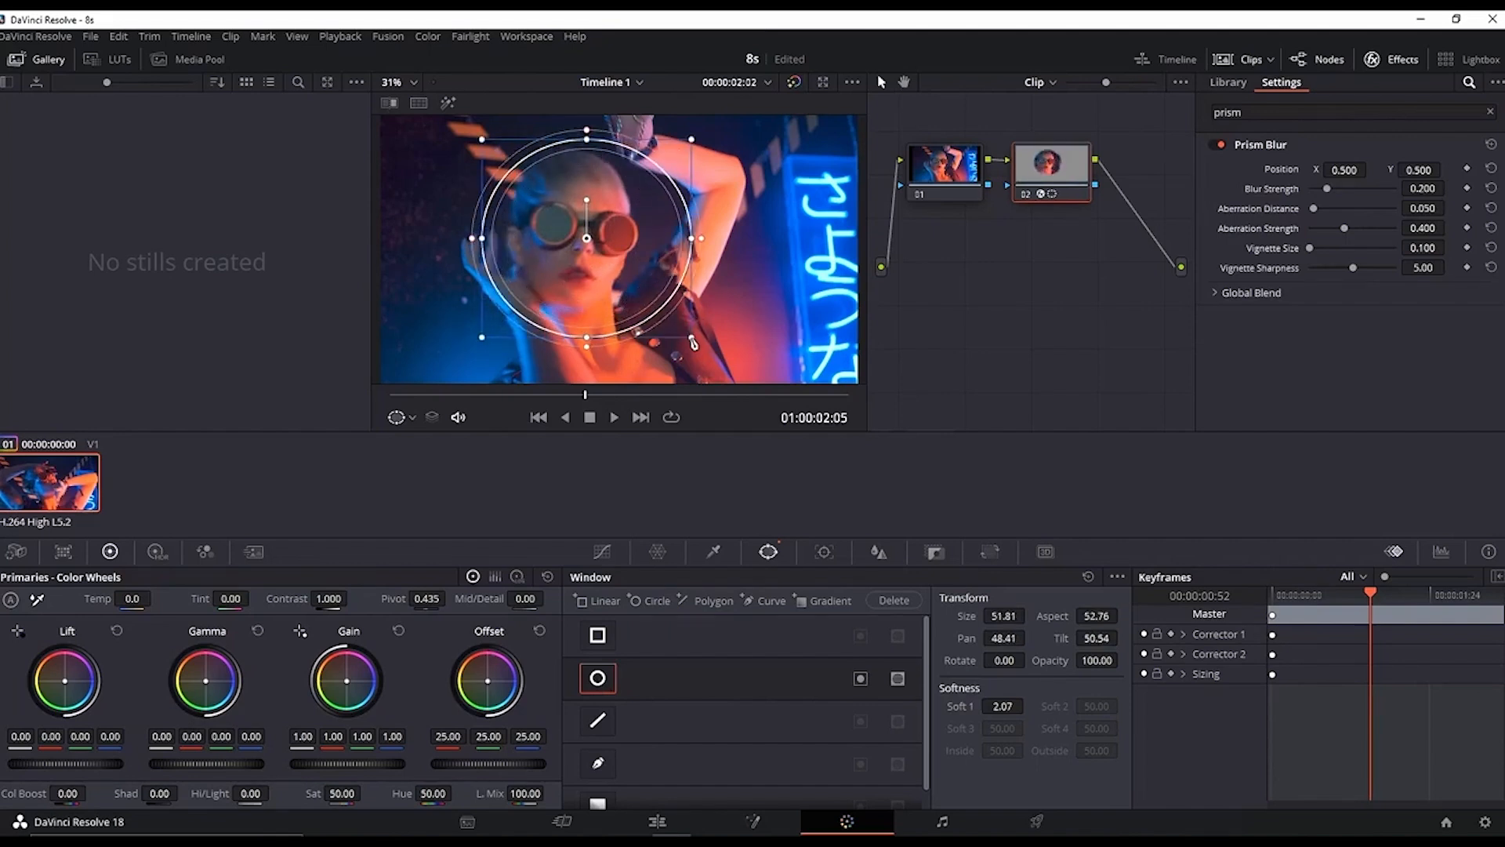
{"action": "left_click_drag", "start_coordinate": [698, 239], "coordinate": [647, 244]}
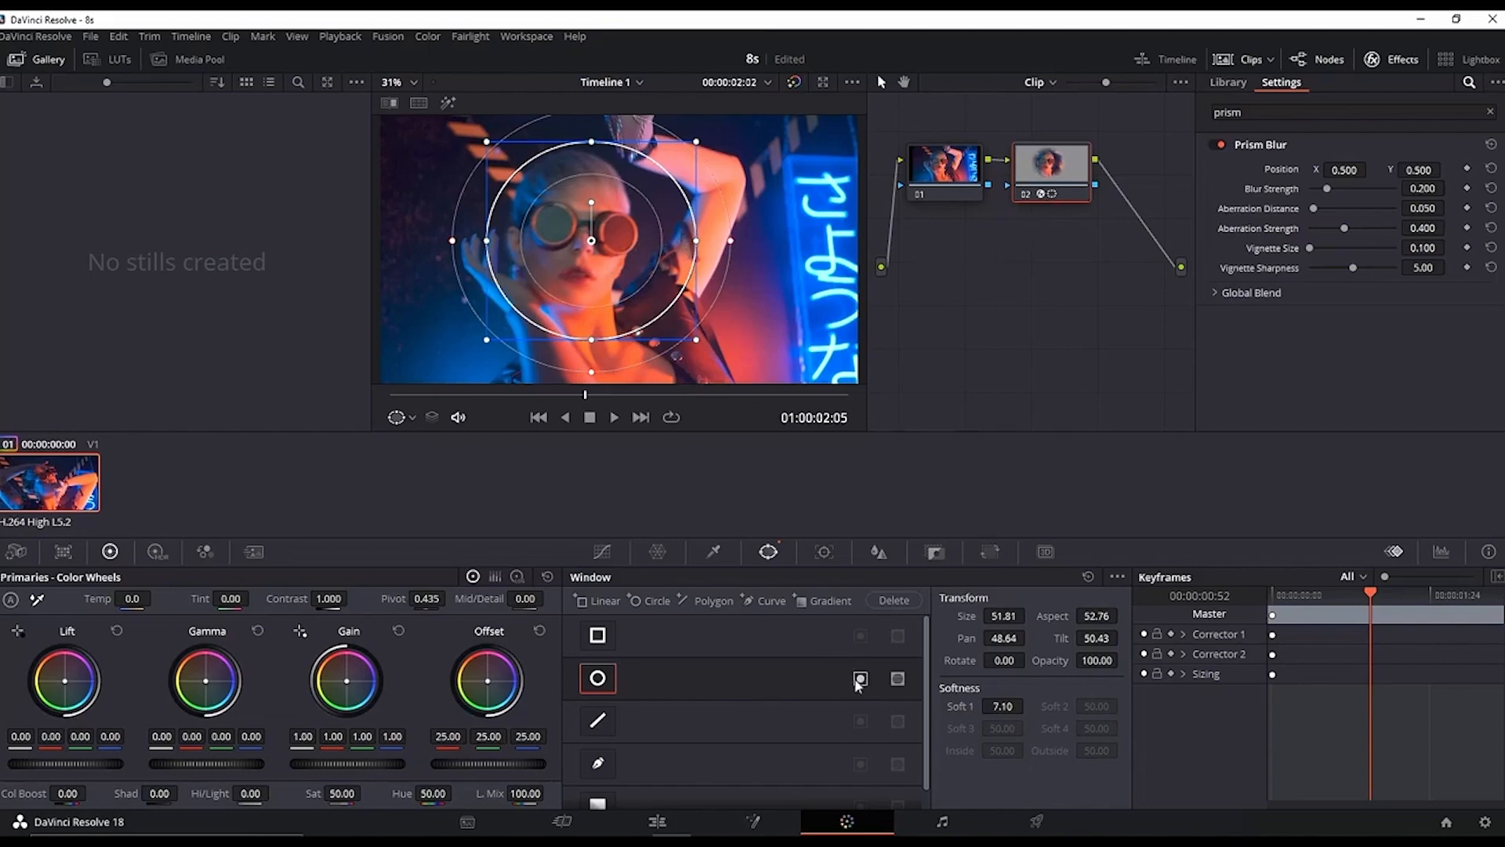
Step: Invert the circular window and set Prism Blur's blur strength to 0 and aberration distance to 0.220, then preview
{"action": "left_click", "coordinate": [860, 680]}
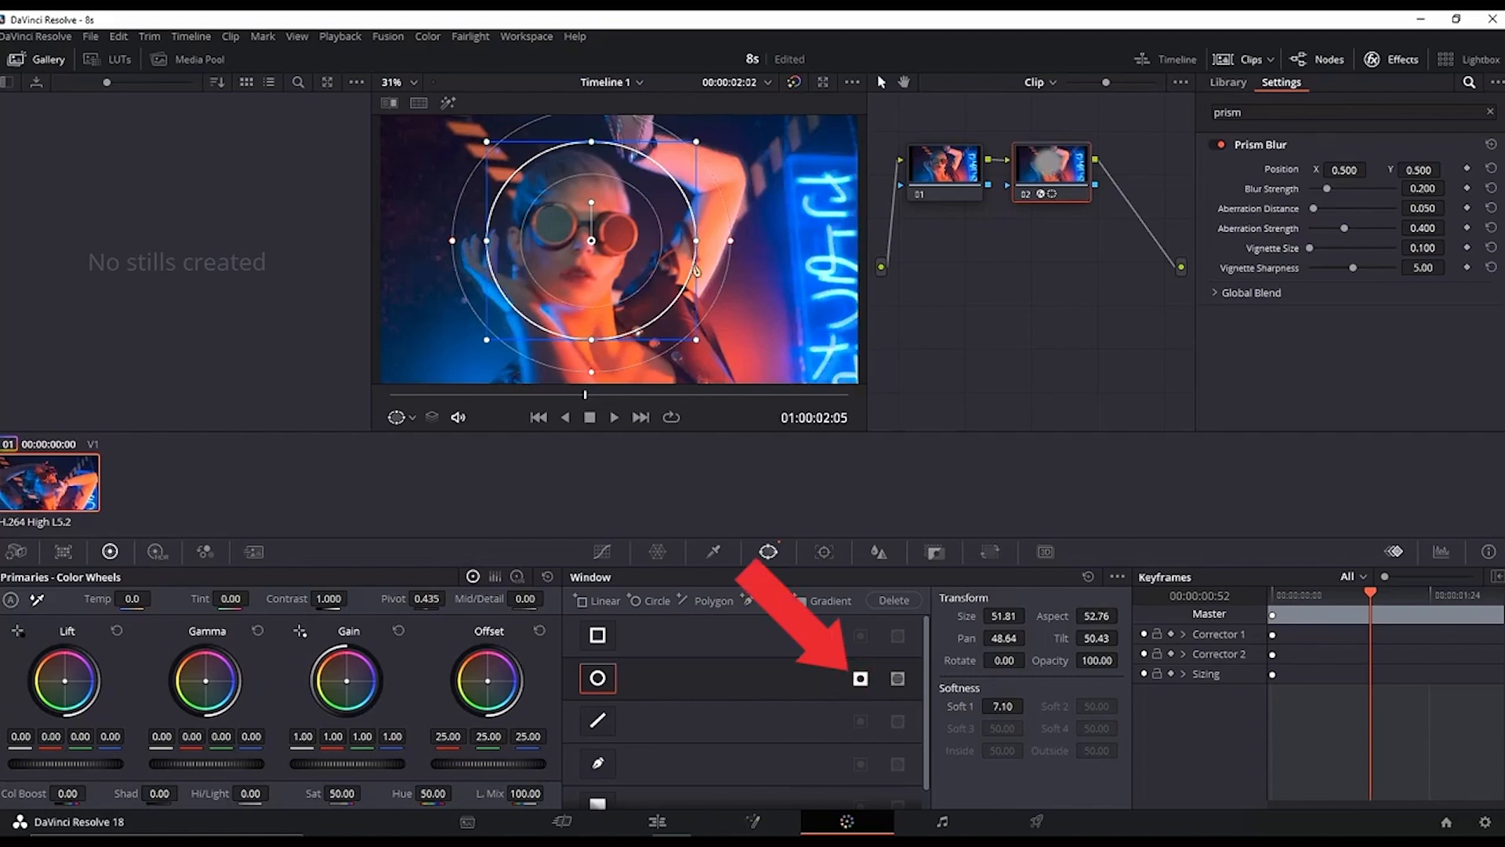
{"action": "left_click_drag", "start_coordinate": [1326, 196], "coordinate": [1364, 229]}
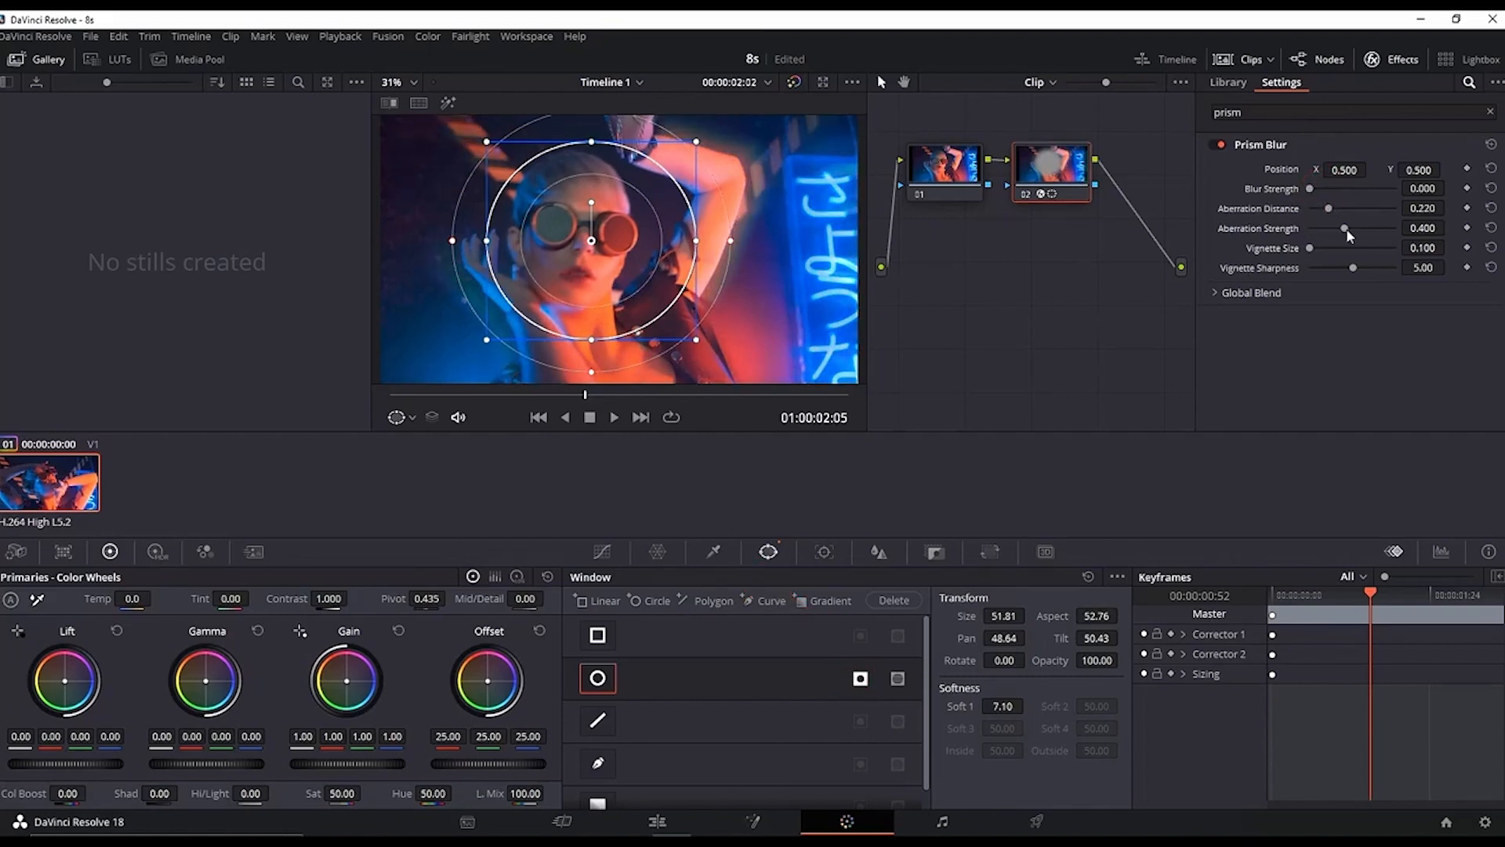
{"action": "key", "text": "space"}
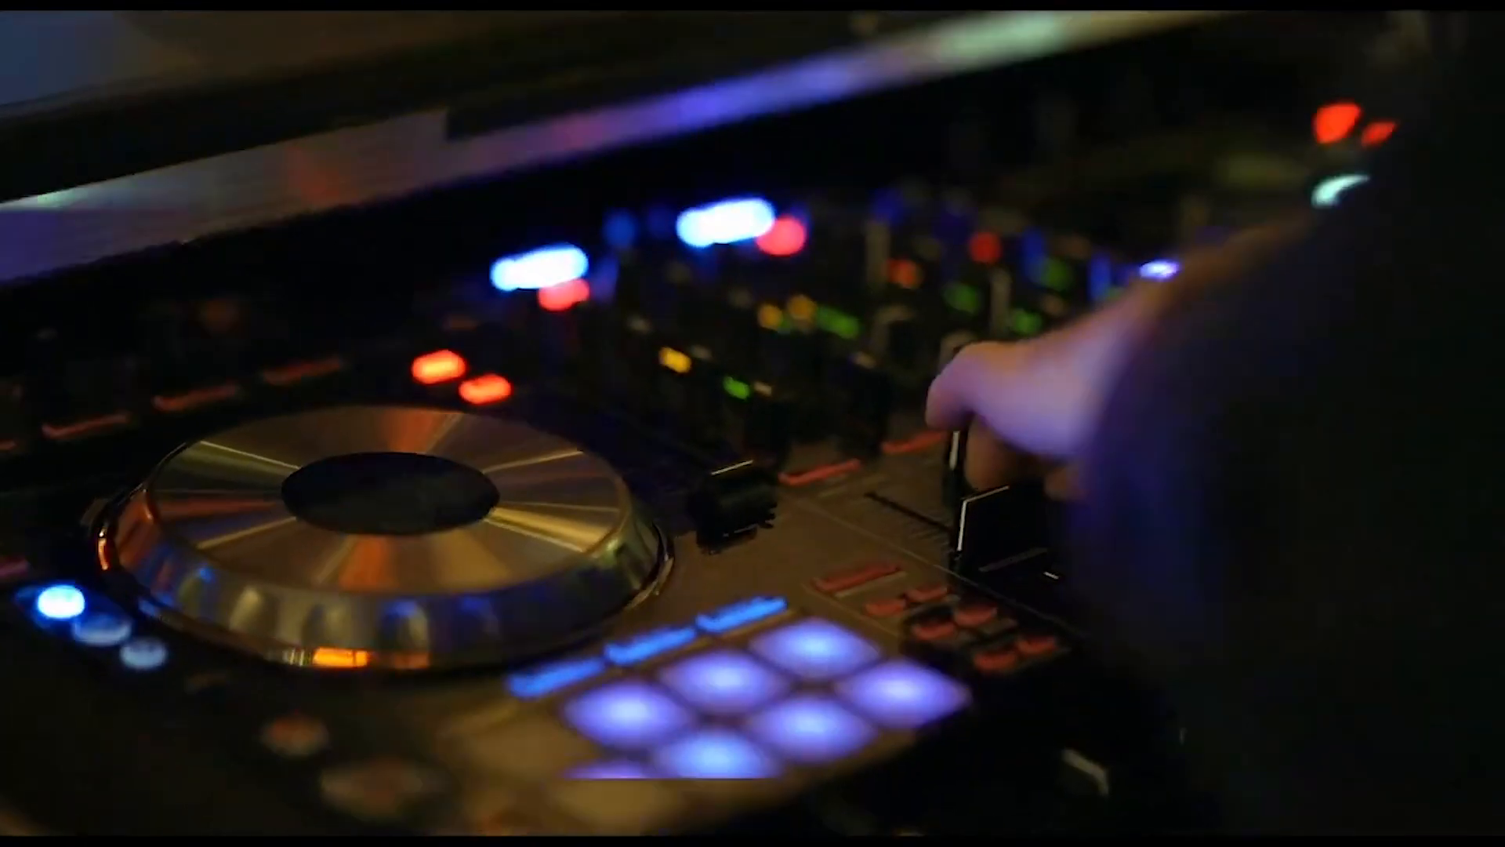
Step: Play the DJ clip timeline to listen for the music beats
{"action": "key", "text": "space"}
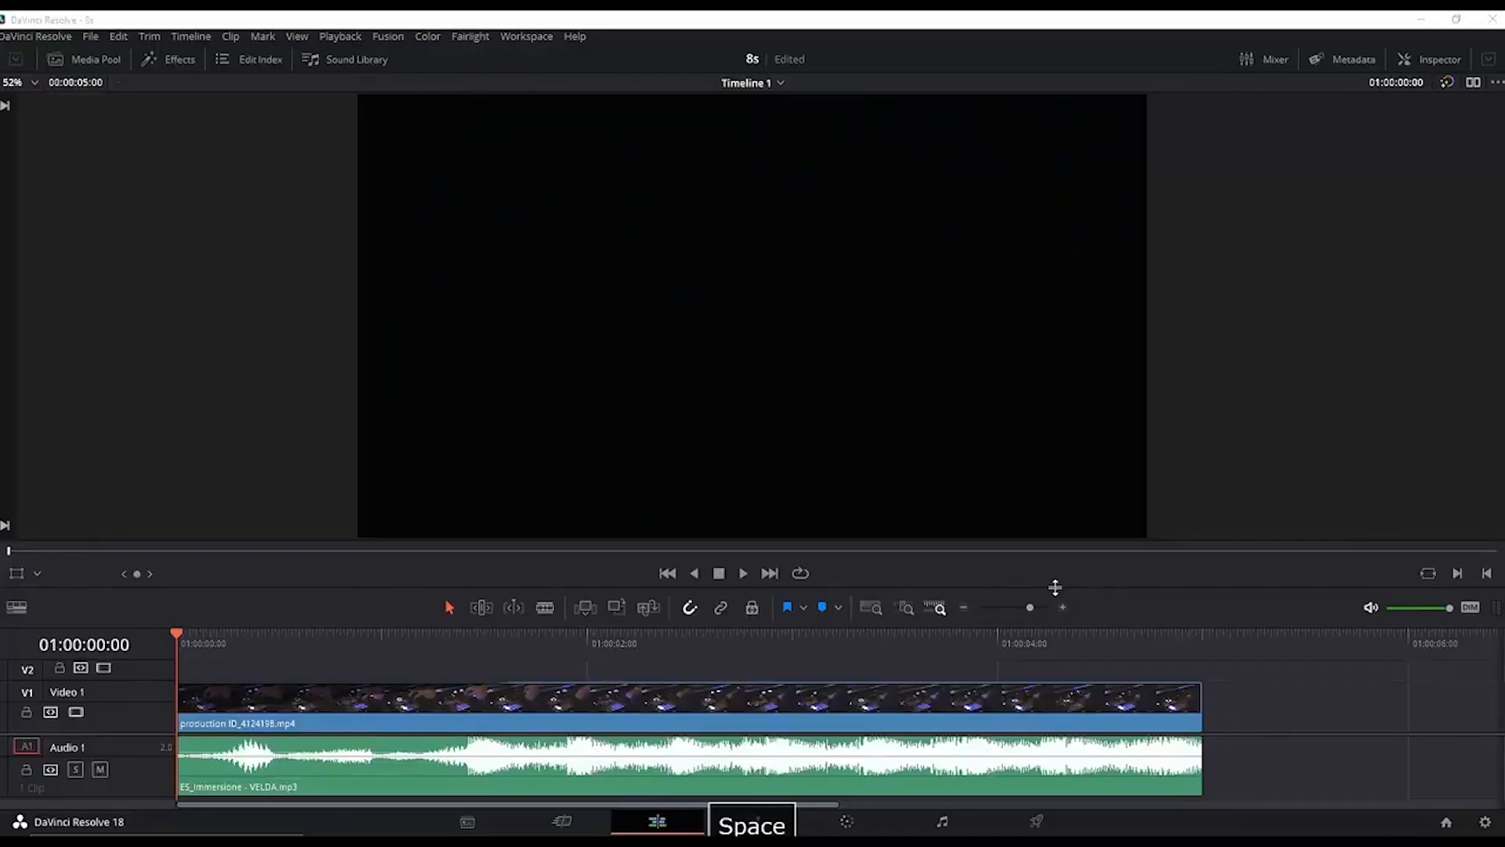
{"action": "left_click", "coordinate": [866, 577]}
{"action": "key", "text": "space"}
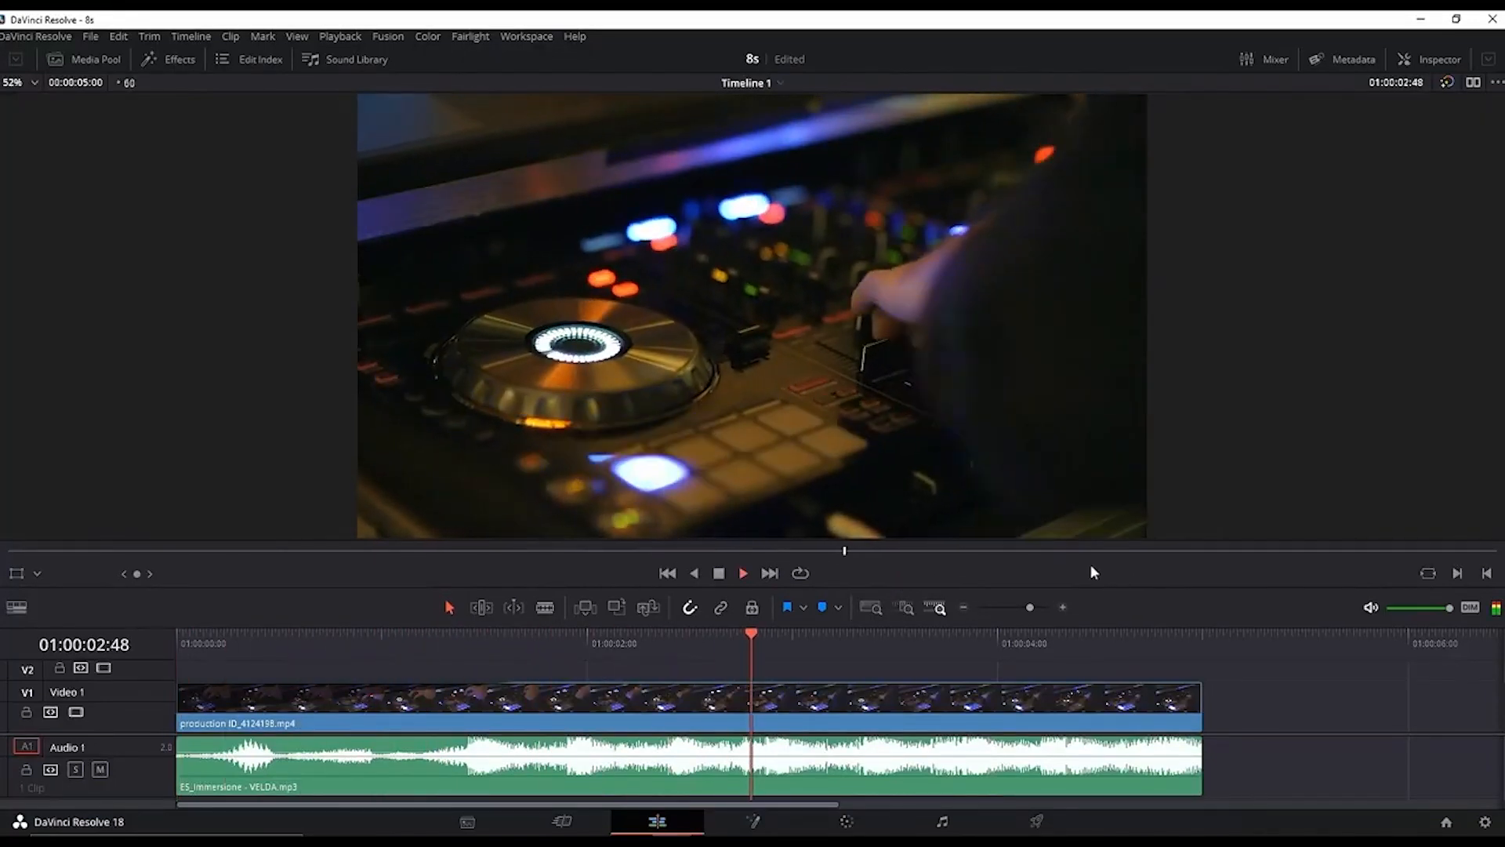
{"action": "key", "text": "space"}
Step: Add timeline markers on the music beats, starting around 01:00:01:25 and 01:00:01:55
{"action": "left_click_drag", "start_coordinate": [458, 637], "coordinate": [468, 642]}
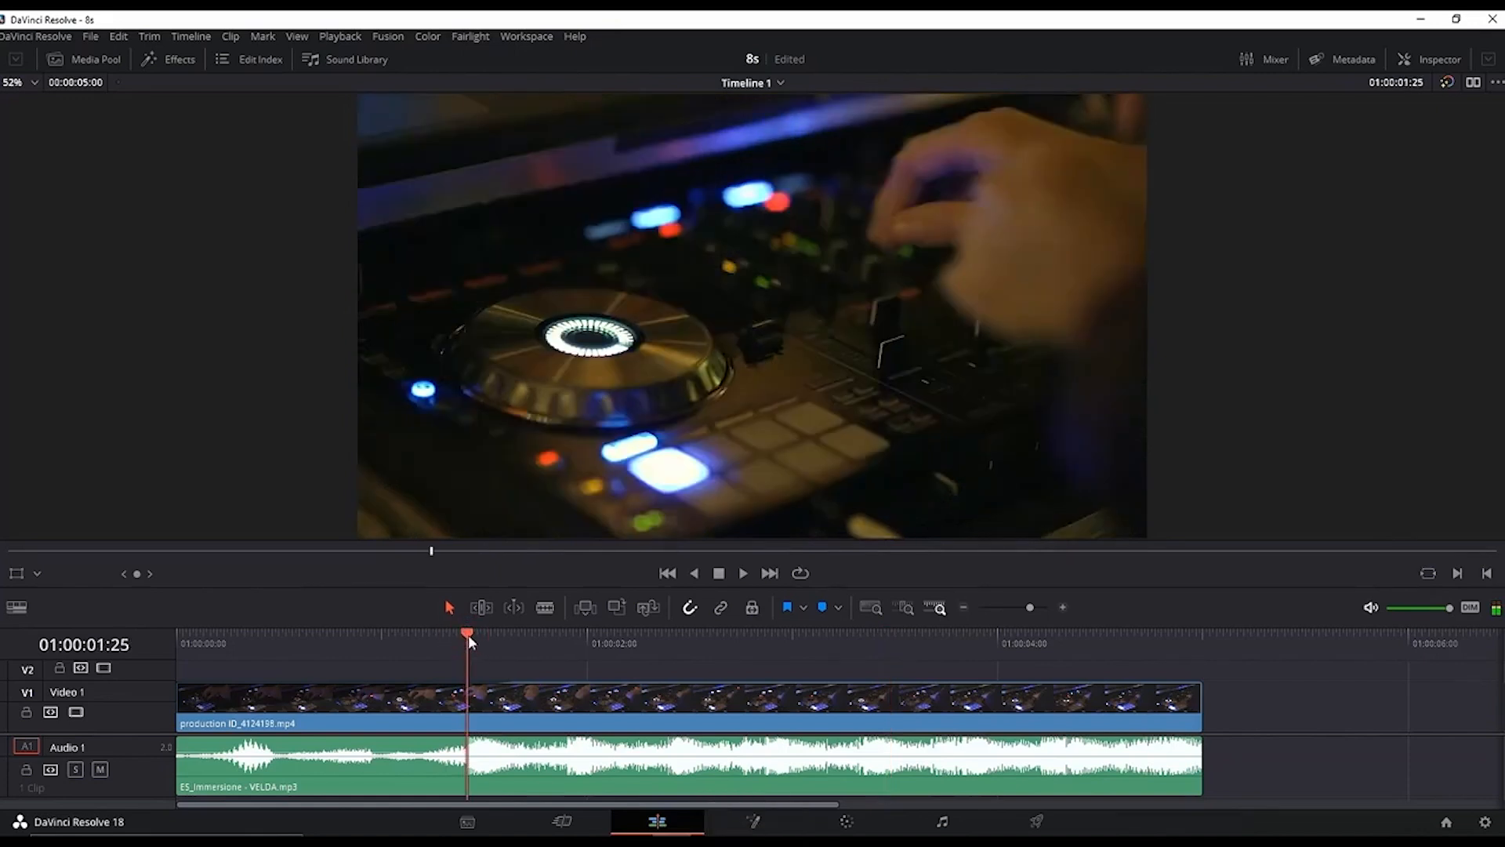
{"action": "key", "text": "m"}
{"action": "left_click_drag", "start_coordinate": [558, 636], "coordinate": [570, 637]}
{"action": "key", "text": "m"}
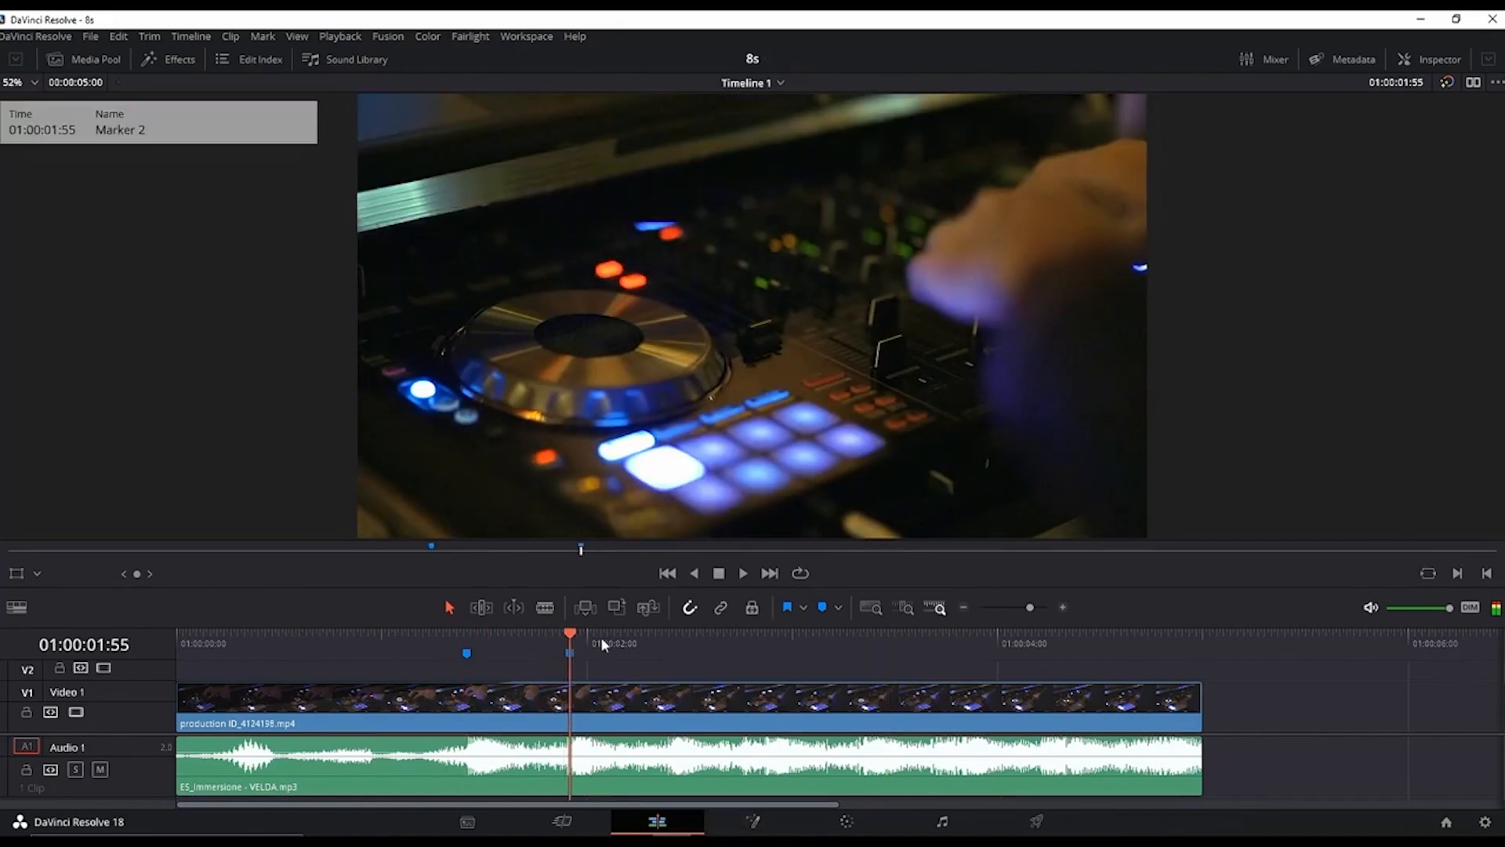
{"action": "left_click", "coordinate": [669, 644]}
{"action": "key", "text": "m"}
Step: Play the timeline and add markers on the following beats
{"action": "key", "text": "space"}
{"action": "key", "text": "m"}
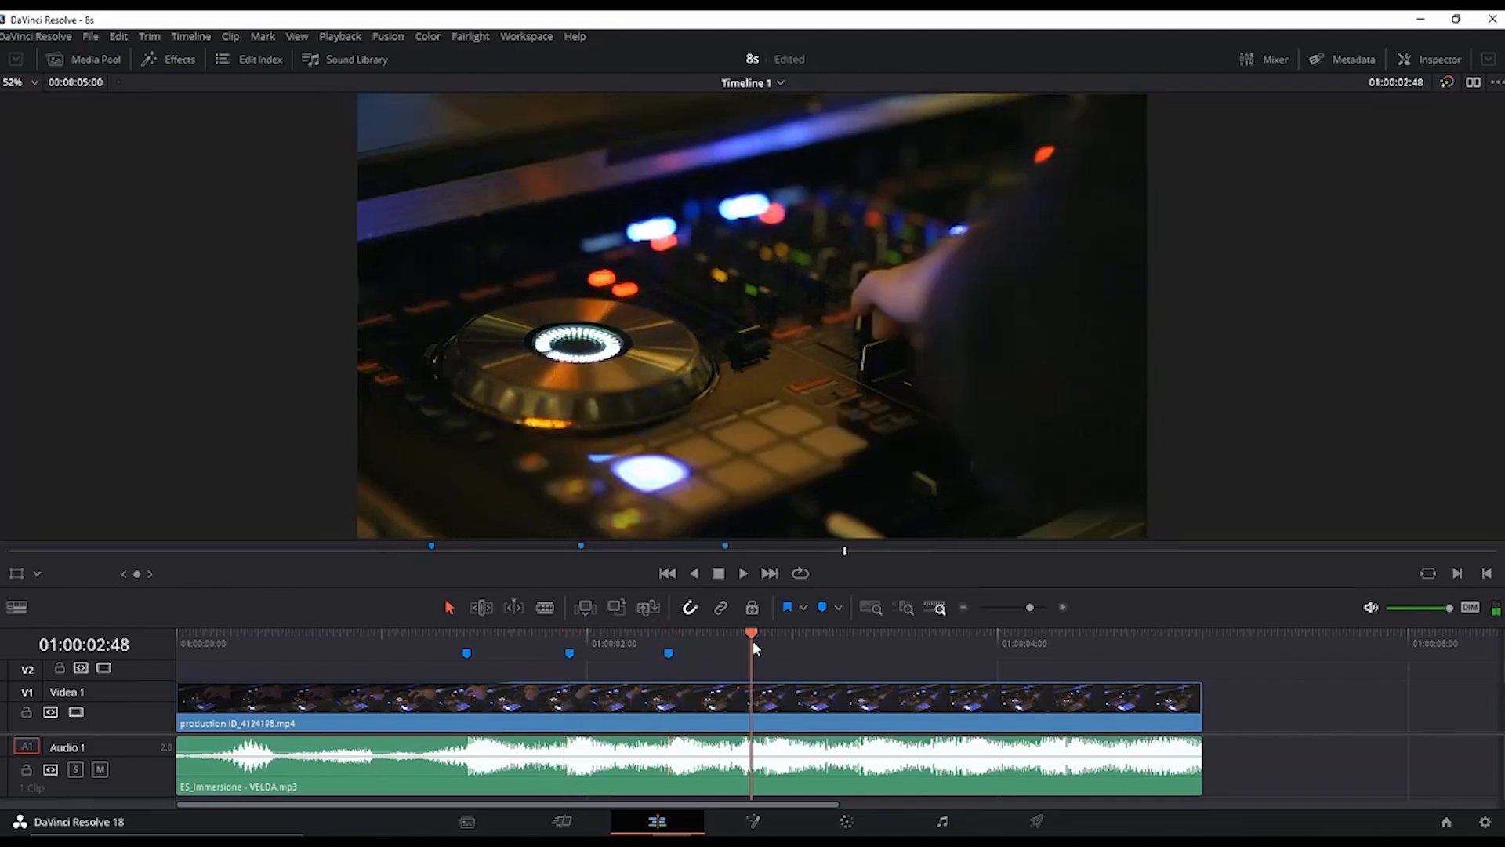
{"action": "key", "text": "m"}
{"action": "key", "text": "m"}
{"action": "key", "text": "m"}
{"action": "key", "text": "m"}
Step: Nudge the later markers to line up with the beats
{"action": "left_click_drag", "start_coordinate": [747, 654], "coordinate": [740, 654]}
{"action": "left_click_drag", "start_coordinate": [853, 654], "coordinate": [860, 654]}
{"action": "left_click_drag", "start_coordinate": [962, 654], "coordinate": [946, 653]}
{"action": "left_click_drag", "start_coordinate": [1066, 653], "coordinate": [1045, 654]}
{"action": "mouse_move", "coordinate": [1169, 653]}
{"action": "left_mouse_down"}
{"action": "mouse_move", "coordinate": [1136, 655]}
{"action": "mouse_move", "coordinate": [1151, 655]}
{"action": "left_mouse_up"}
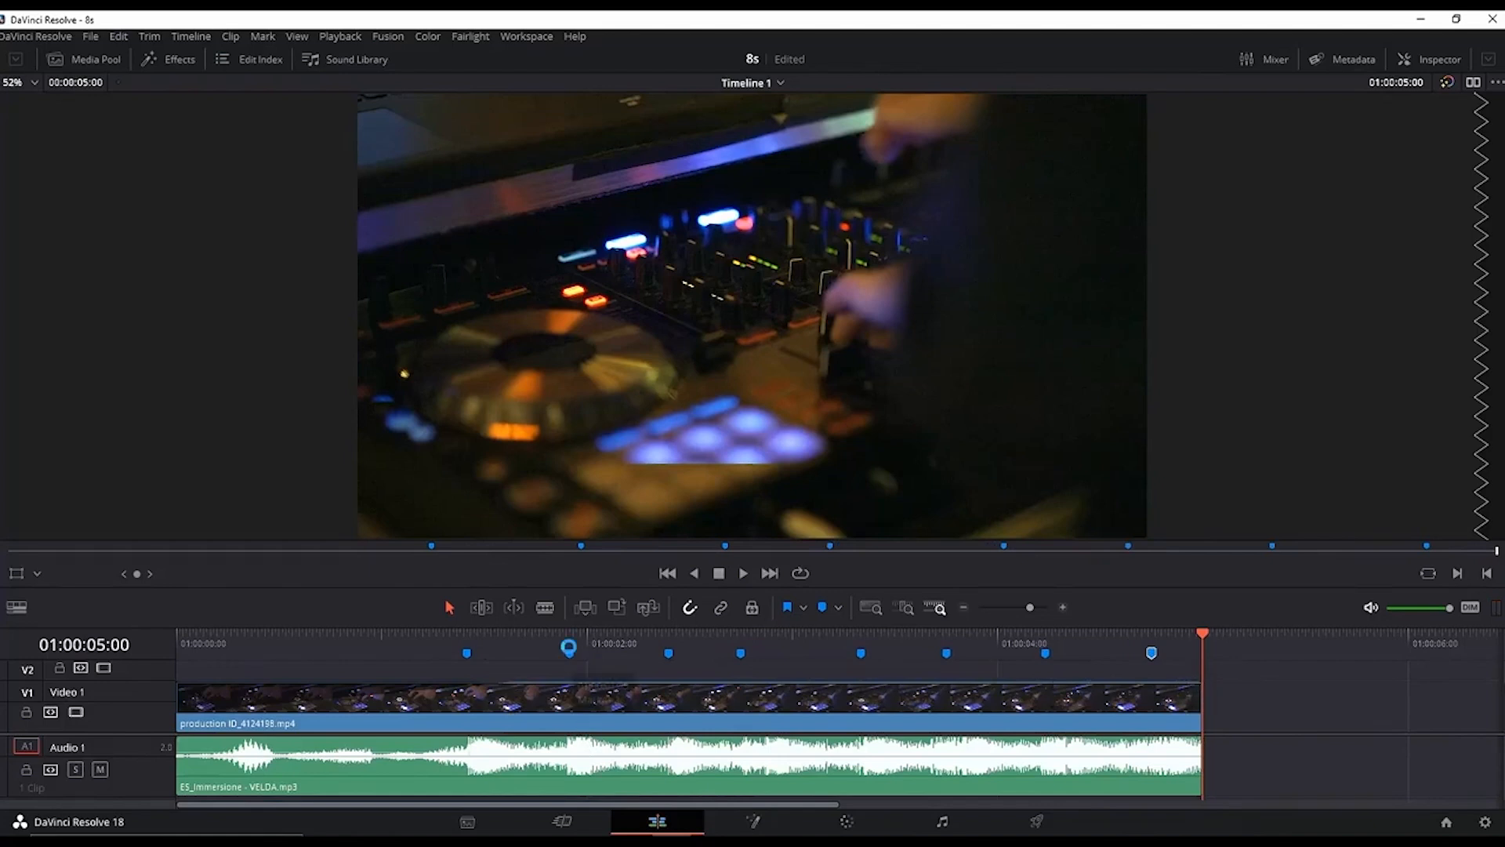
Step: Select the DJ clip, go to the first marker and add a Zoom keyframe in the Inspector
{"action": "left_click", "coordinate": [468, 698]}
{"action": "left_click", "coordinate": [468, 636]}
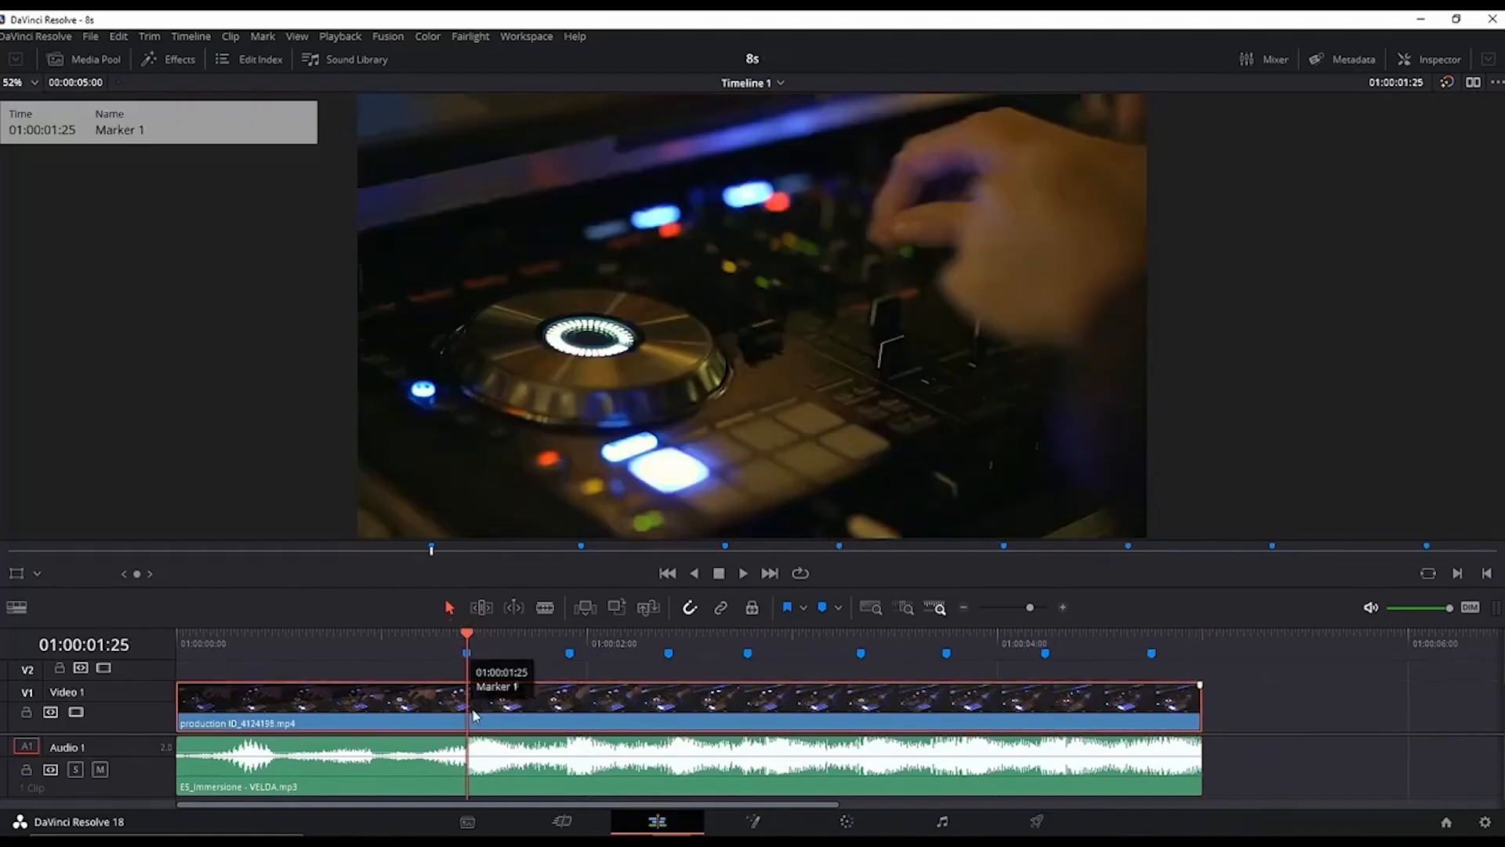
{"action": "left_click", "coordinate": [1425, 68]}
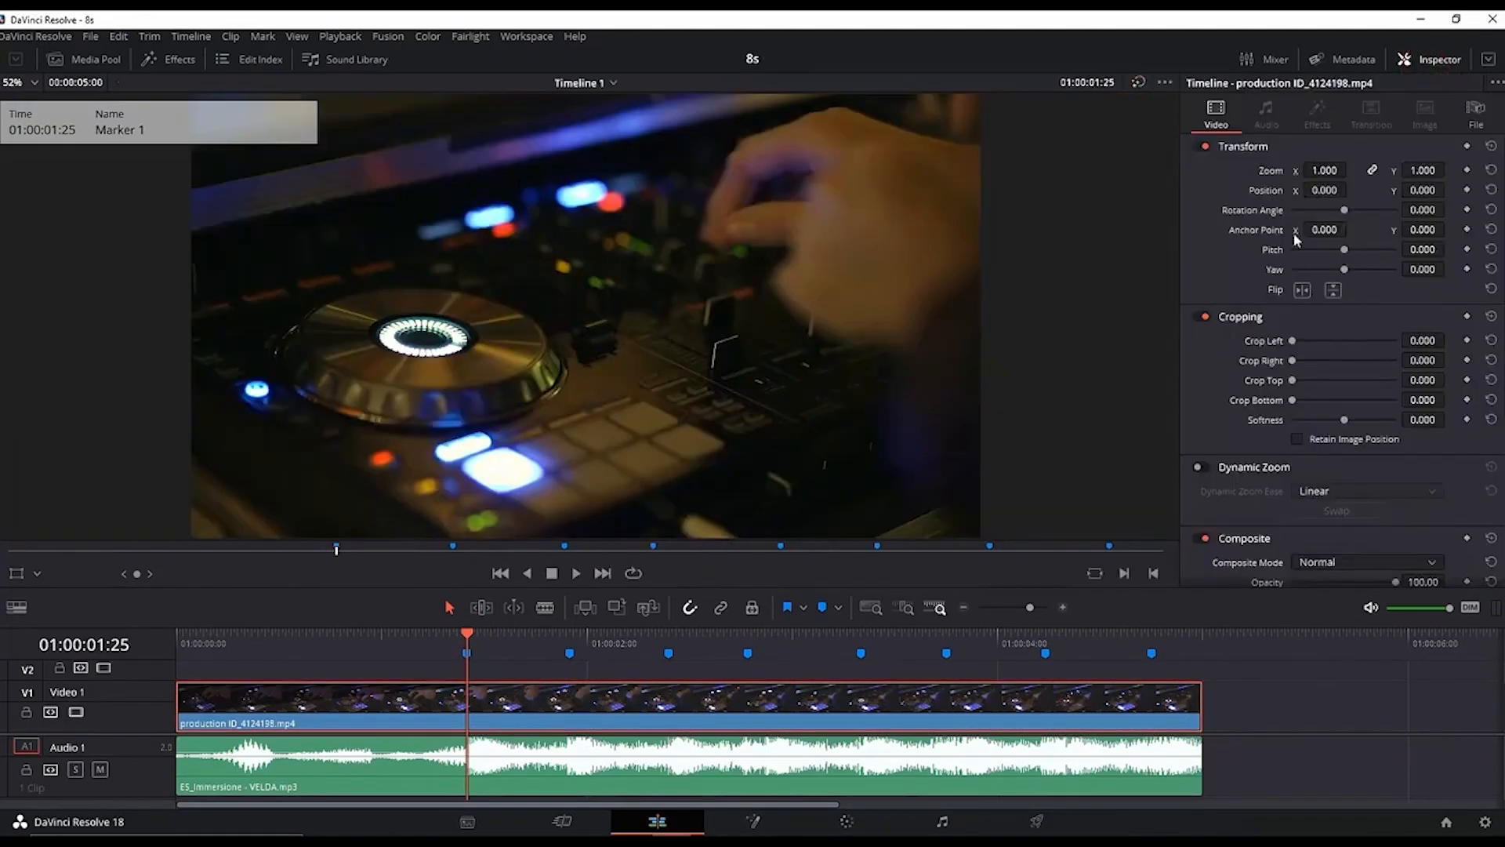
{"action": "left_click", "coordinate": [1467, 170]}
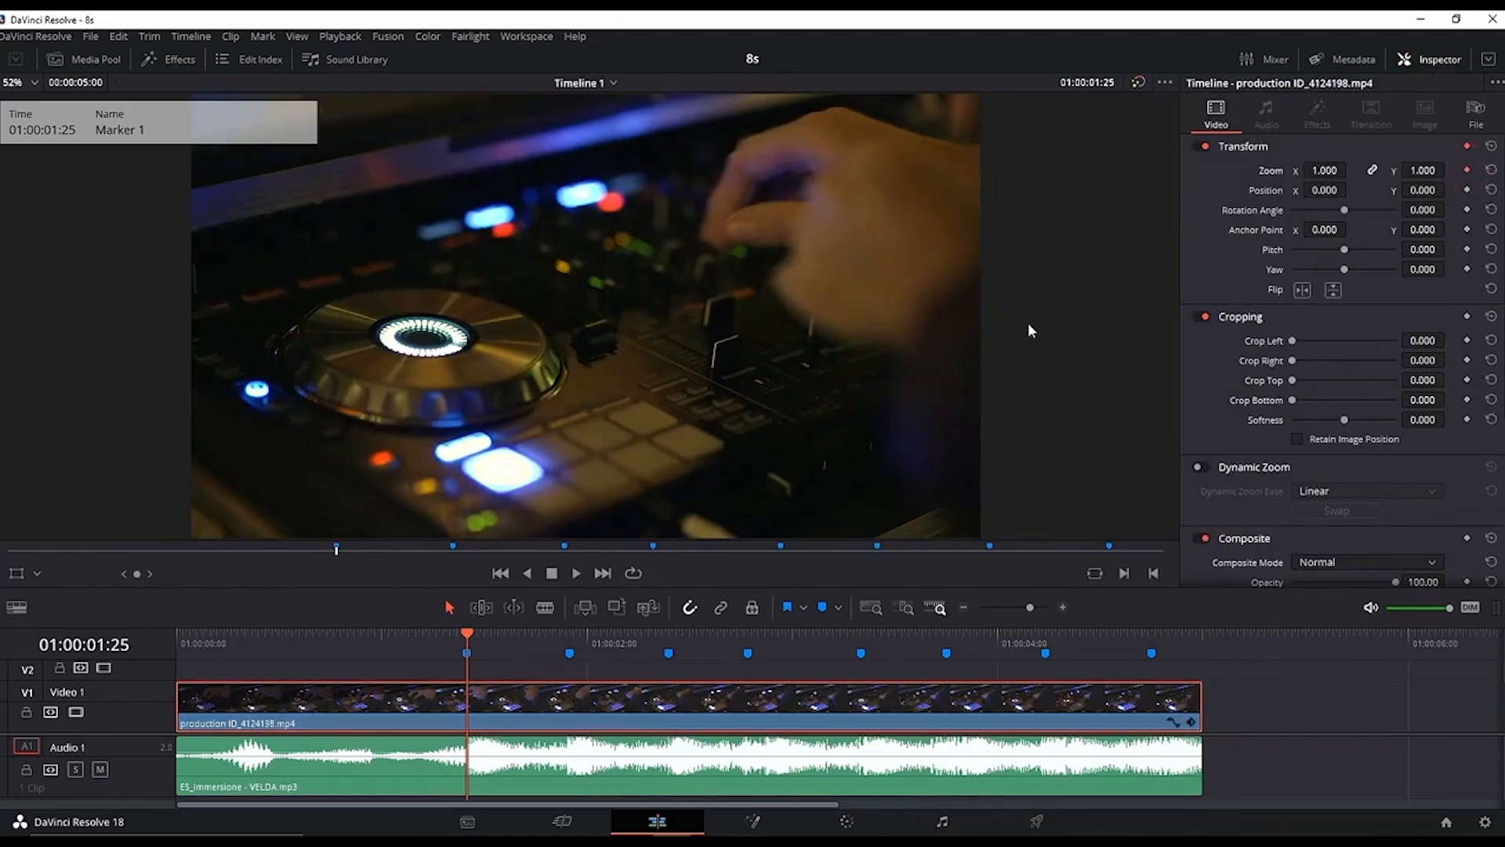
Step: Advance one frame and adjust the Zoom to 1.080, then back to 1.000
{"action": "key", "text": "Right"}
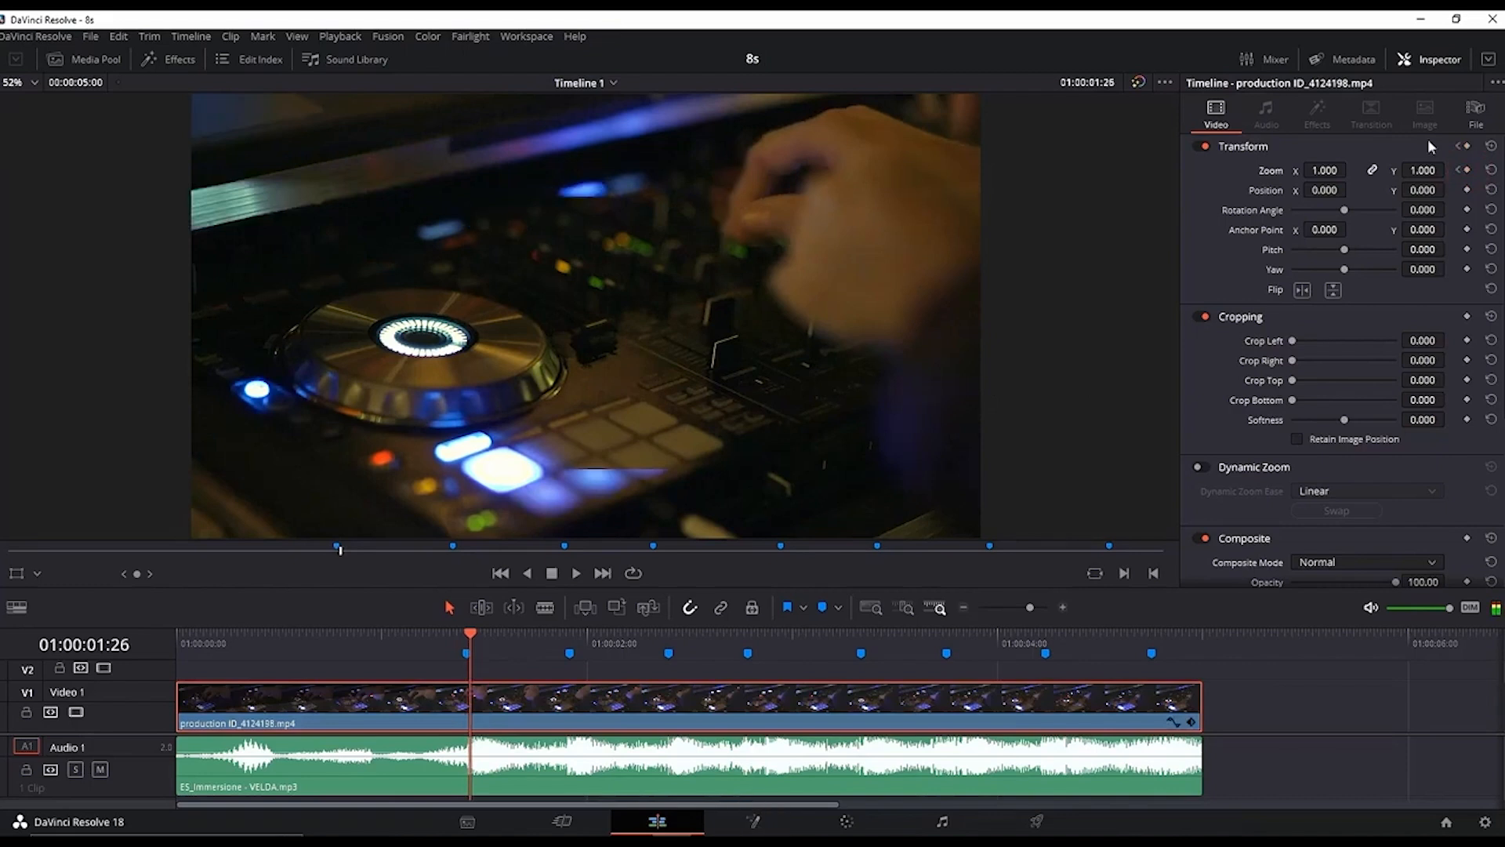
{"action": "left_click", "coordinate": [1327, 166]}
{"action": "left_click_drag", "start_coordinate": [1327, 170], "coordinate": [1352, 169]}
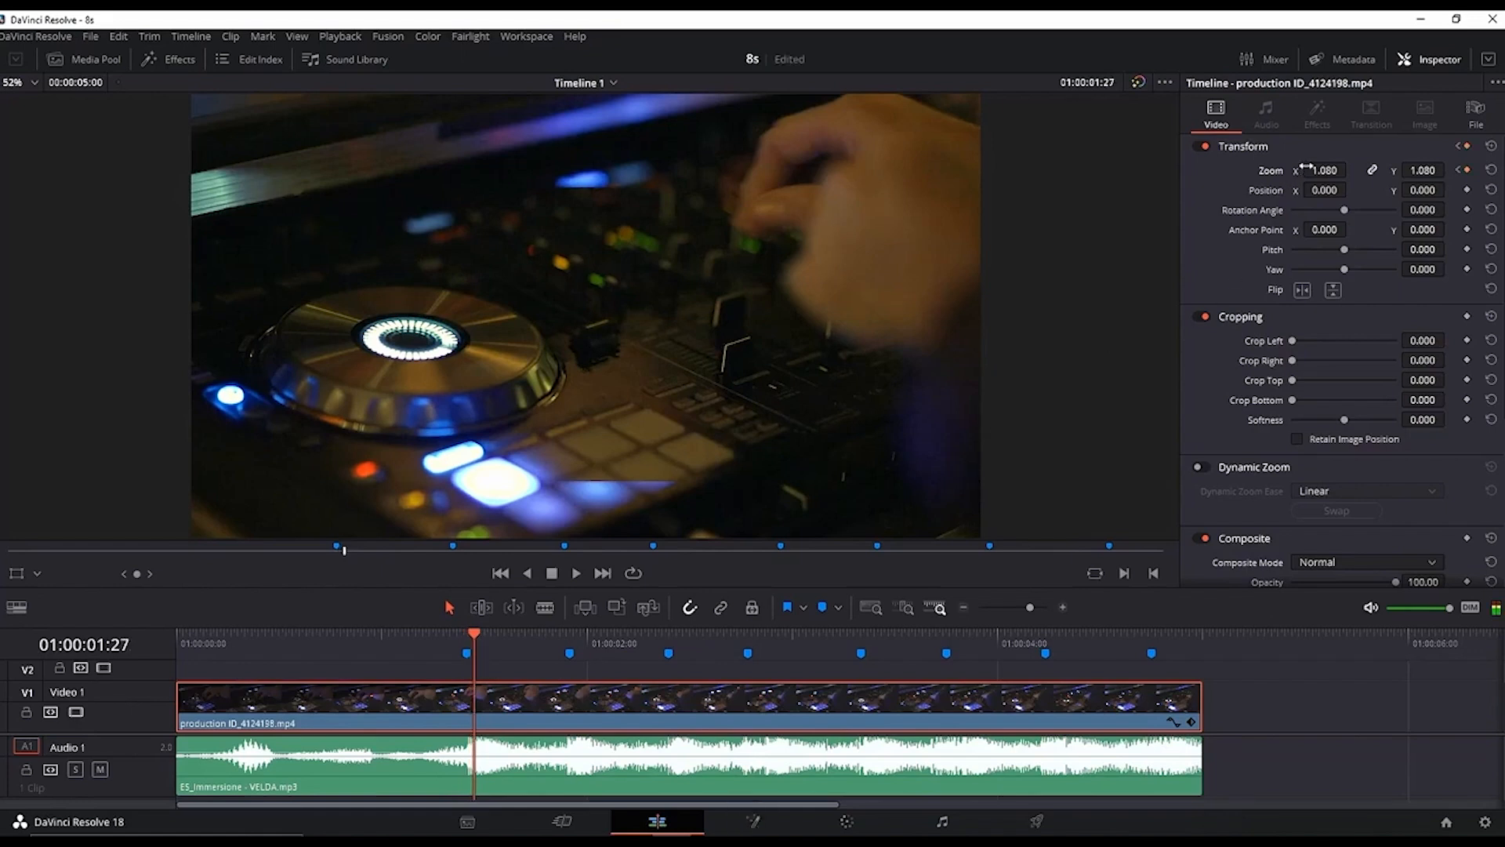
{"action": "left_click_drag", "start_coordinate": [1324, 170], "coordinate": [1319, 170]}
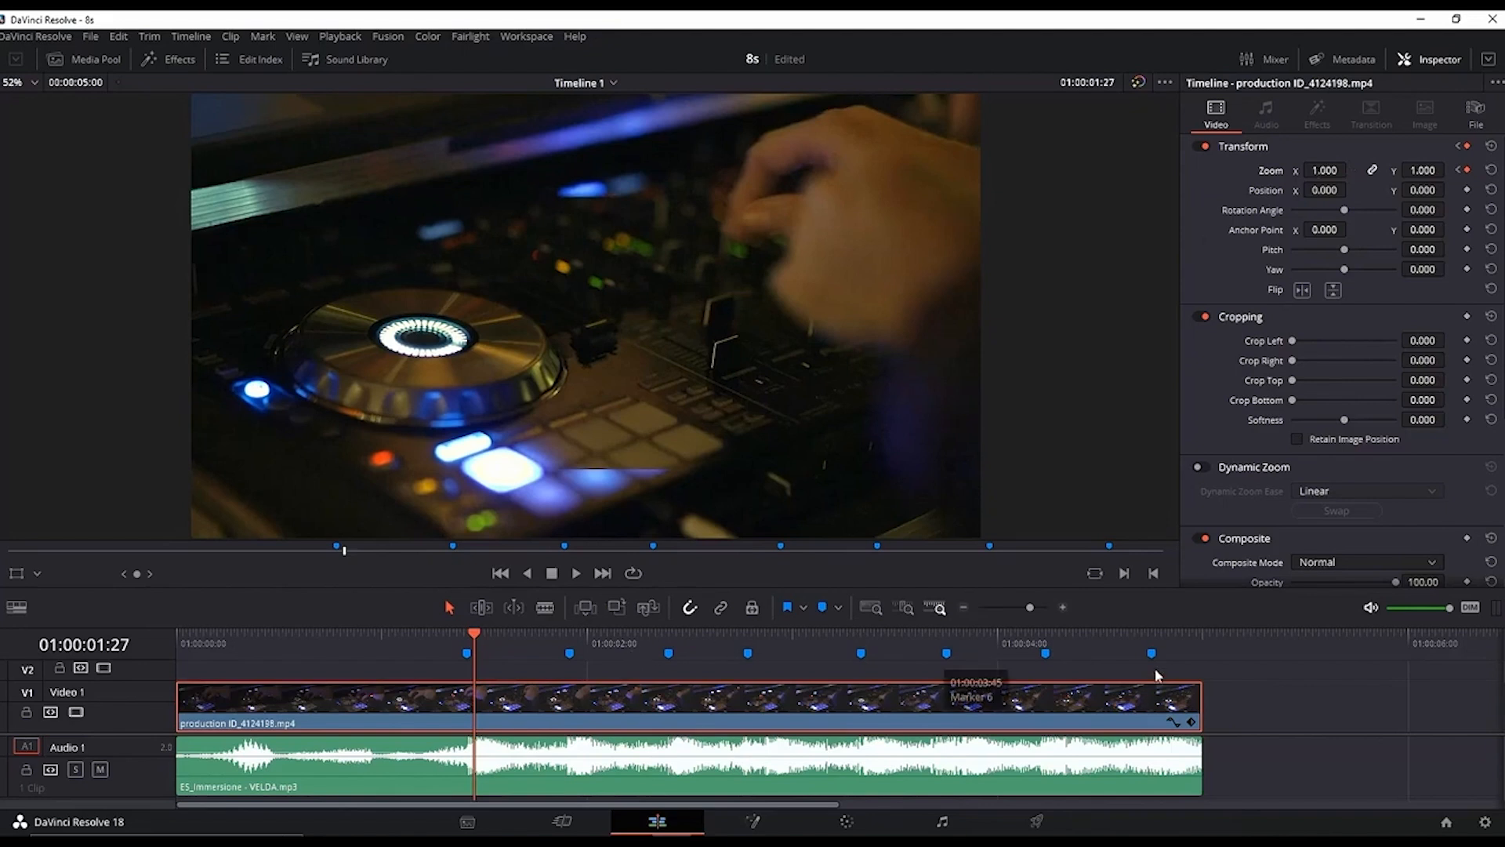
Step: Open the clip's Transform keyframe track and drag the zoom keyframes along it
{"action": "left_click", "coordinate": [1191, 721]}
{"action": "key", "text": "shift+z"}
{"action": "scroll", "coordinate": [546, 723], "scroll_direction": "up", "scroll_amount": 3}
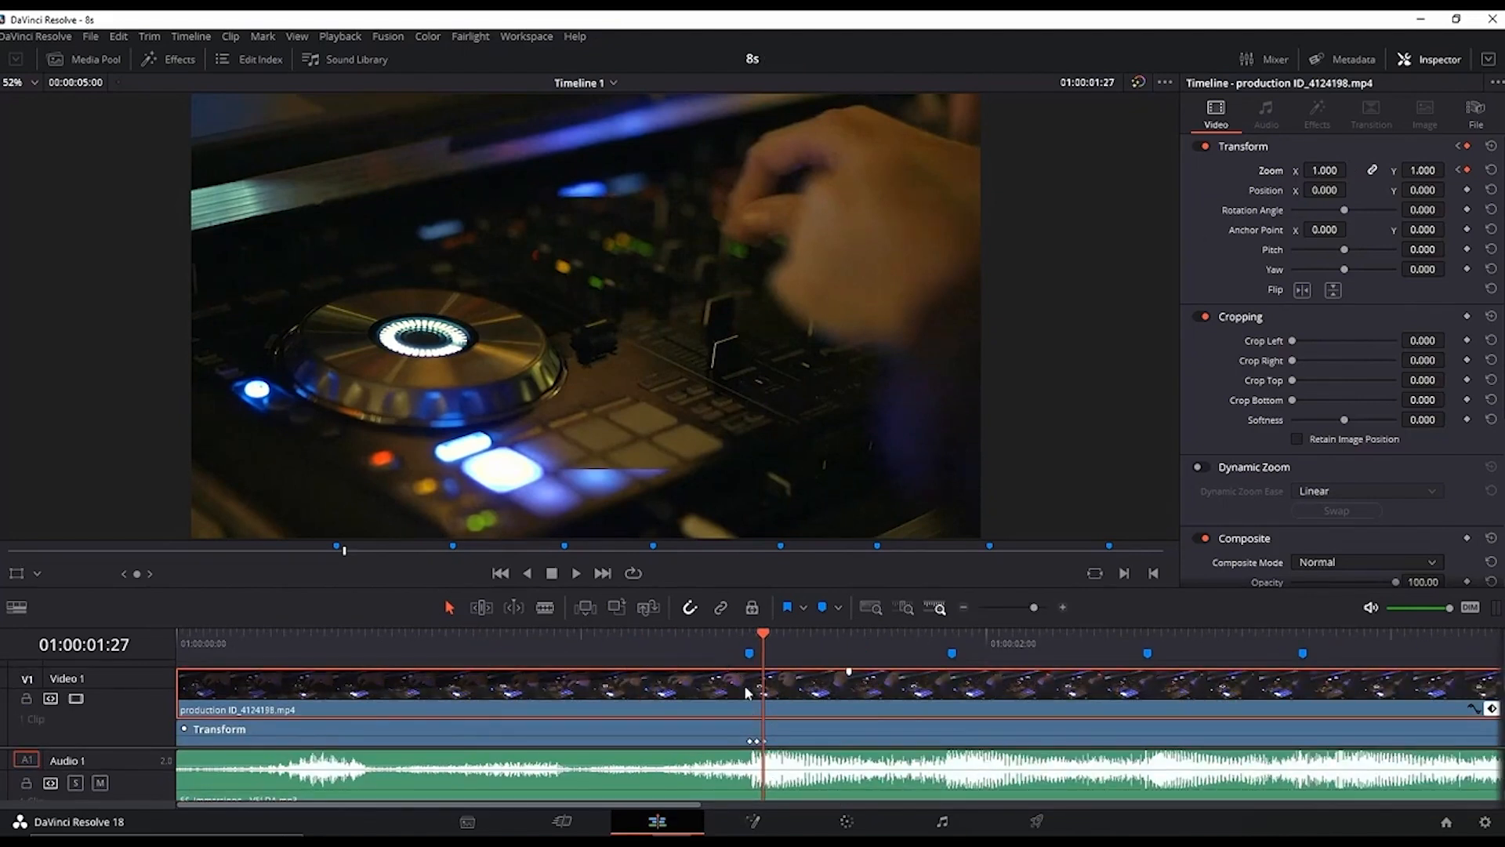
{"action": "left_click", "coordinate": [751, 742]}
{"action": "mouse_move", "coordinate": [754, 741]}
{"action": "left_mouse_down"}
{"action": "mouse_move", "coordinate": [948, 738]}
{"action": "mouse_move", "coordinate": [942, 760]}
{"action": "mouse_move", "coordinate": [1165, 738]}
{"action": "left_mouse_up"}
Step: Select the zoom keyframe pairs and place them at the following markers
{"action": "scroll", "coordinate": [942, 738], "scroll_direction": "down", "scroll_amount": 3}
{"action": "left_click_drag", "start_coordinate": [762, 728], "coordinate": [725, 760]}
{"action": "left_click_drag", "start_coordinate": [737, 741], "coordinate": [826, 740]}
{"action": "left_click_drag", "start_coordinate": [855, 728], "coordinate": [943, 761]}
{"action": "left_click_drag", "start_coordinate": [956, 741], "coordinate": [1053, 740]}
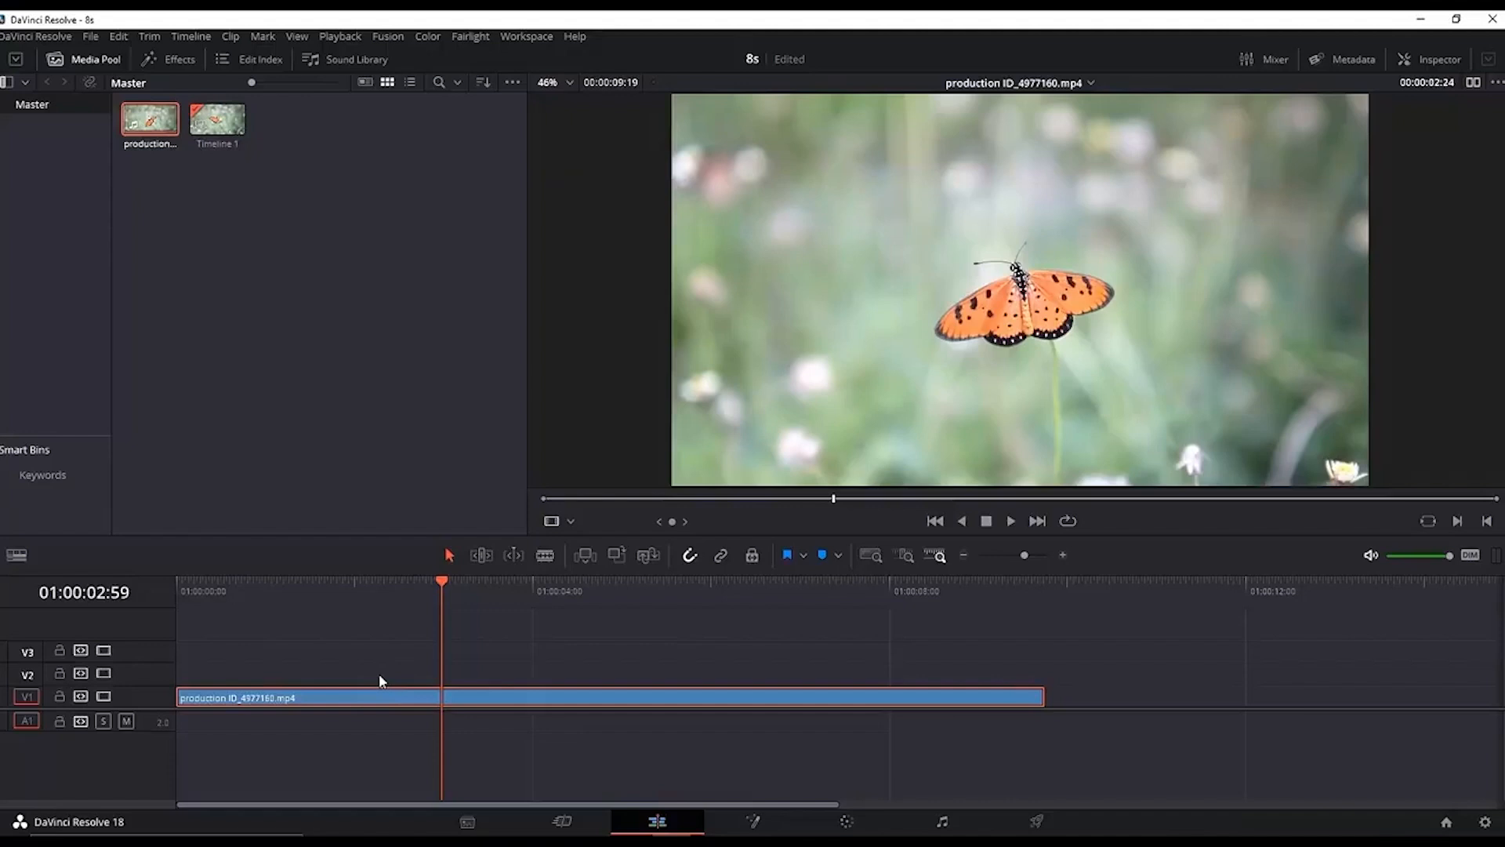
Step: Duplicate the butterfly clip onto track V2 and disable track V1
{"action": "left_click_drag", "start_coordinate": [376, 690], "coordinate": [384, 674]}
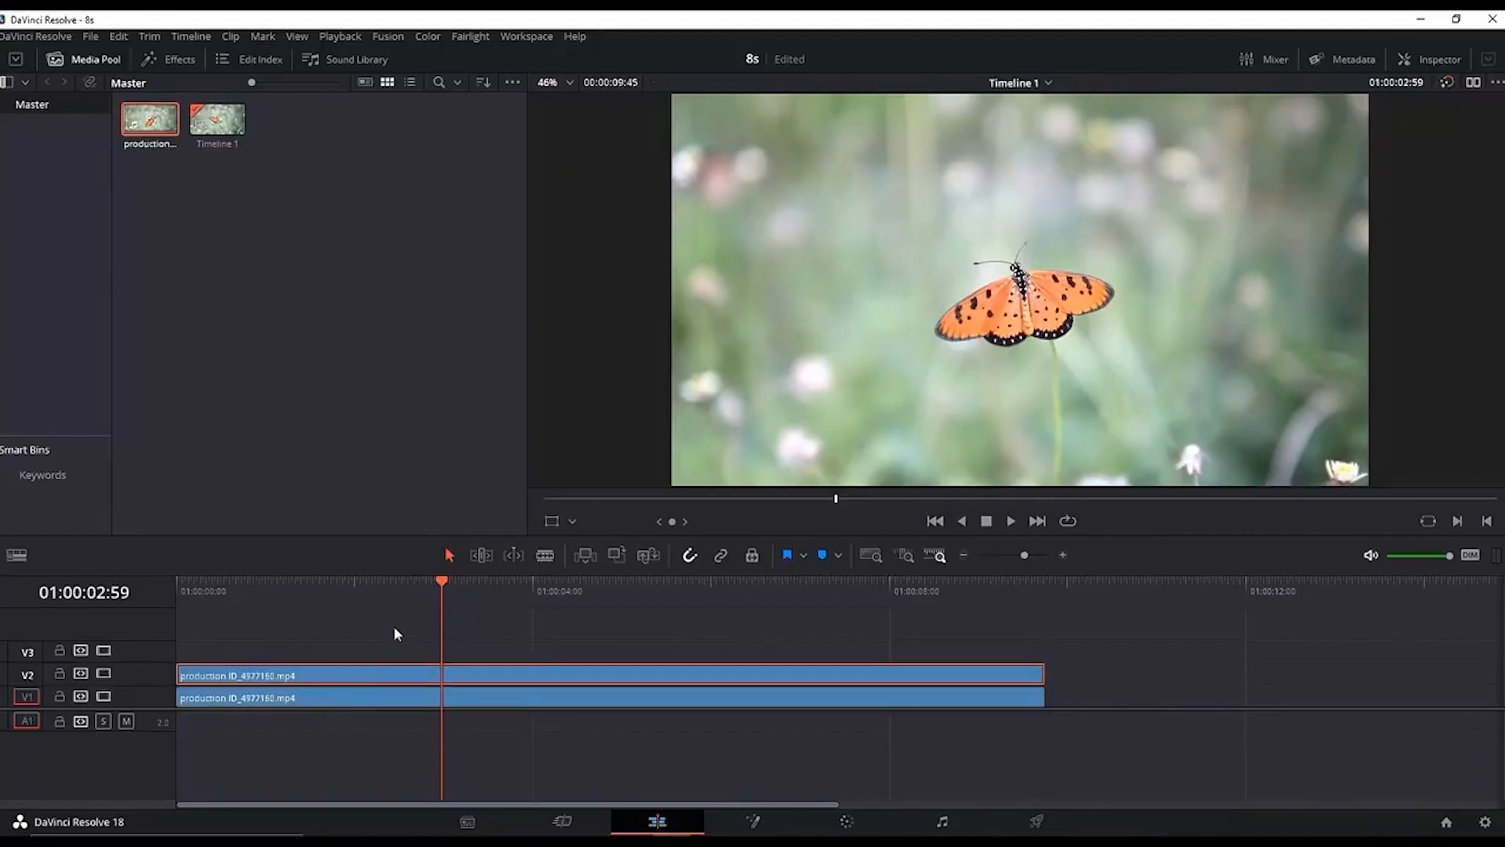
{"action": "left_click", "coordinate": [103, 696]}
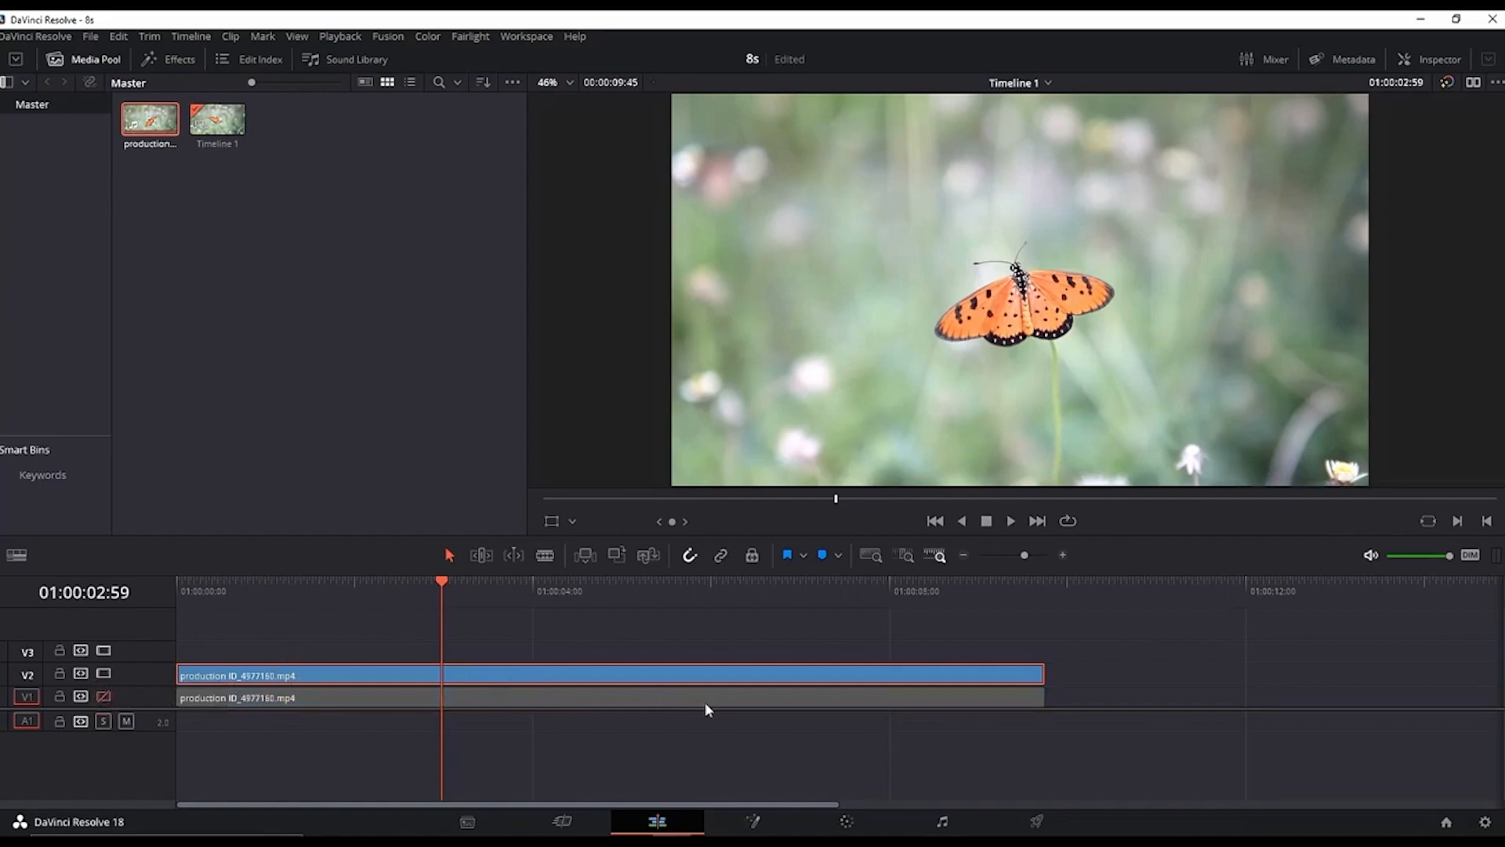
Step: On the Color page, add an alpha output and connect the node's key output to it
{"action": "left_click", "coordinate": [846, 820]}
{"action": "right_click", "coordinate": [1223, 281]}
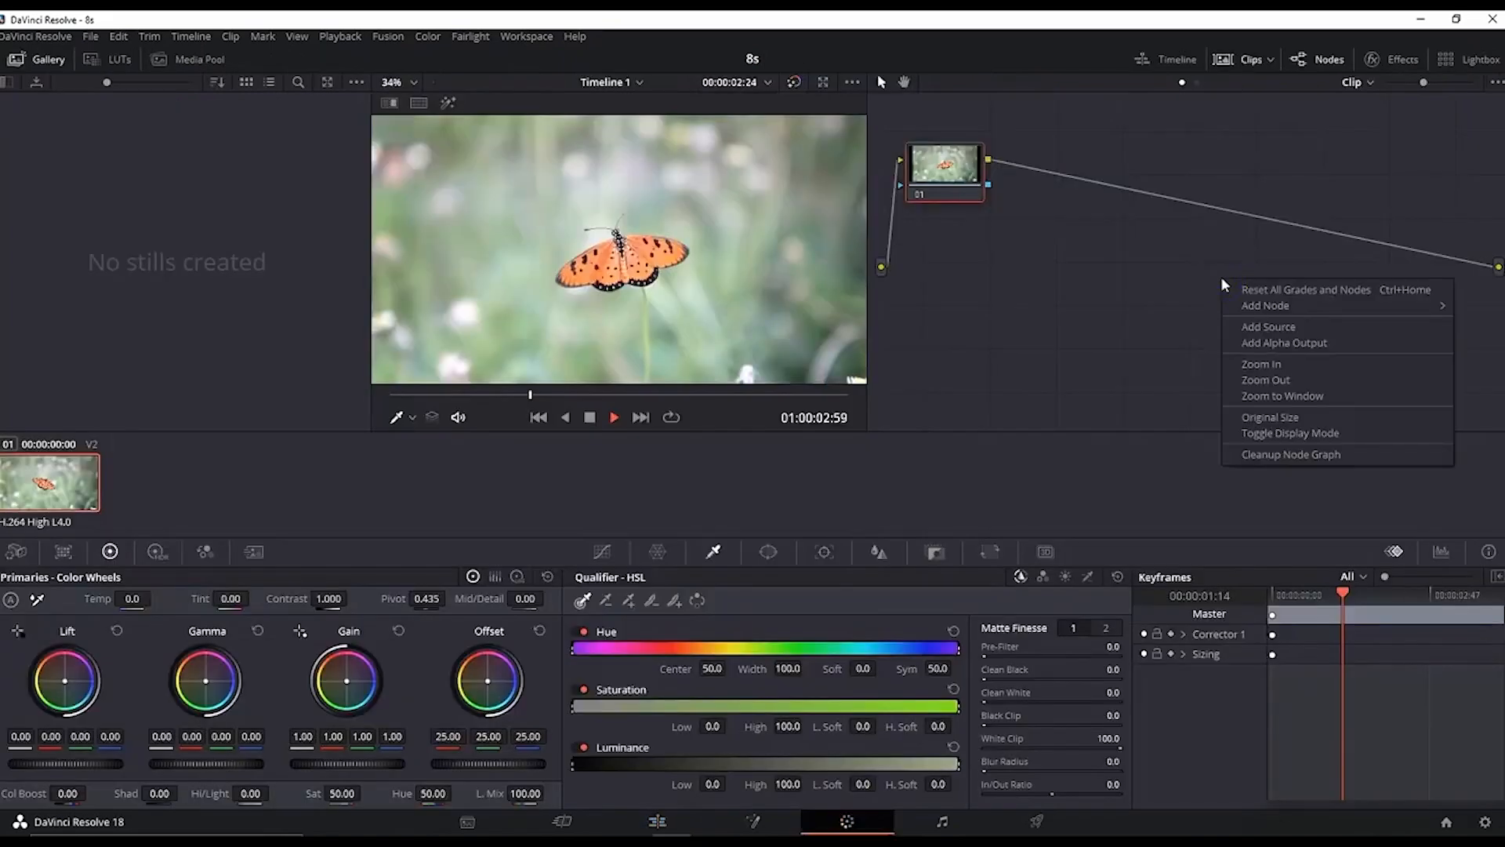
{"action": "left_click", "coordinate": [1284, 343]}
{"action": "left_click_drag", "start_coordinate": [988, 184], "coordinate": [1404, 273]}
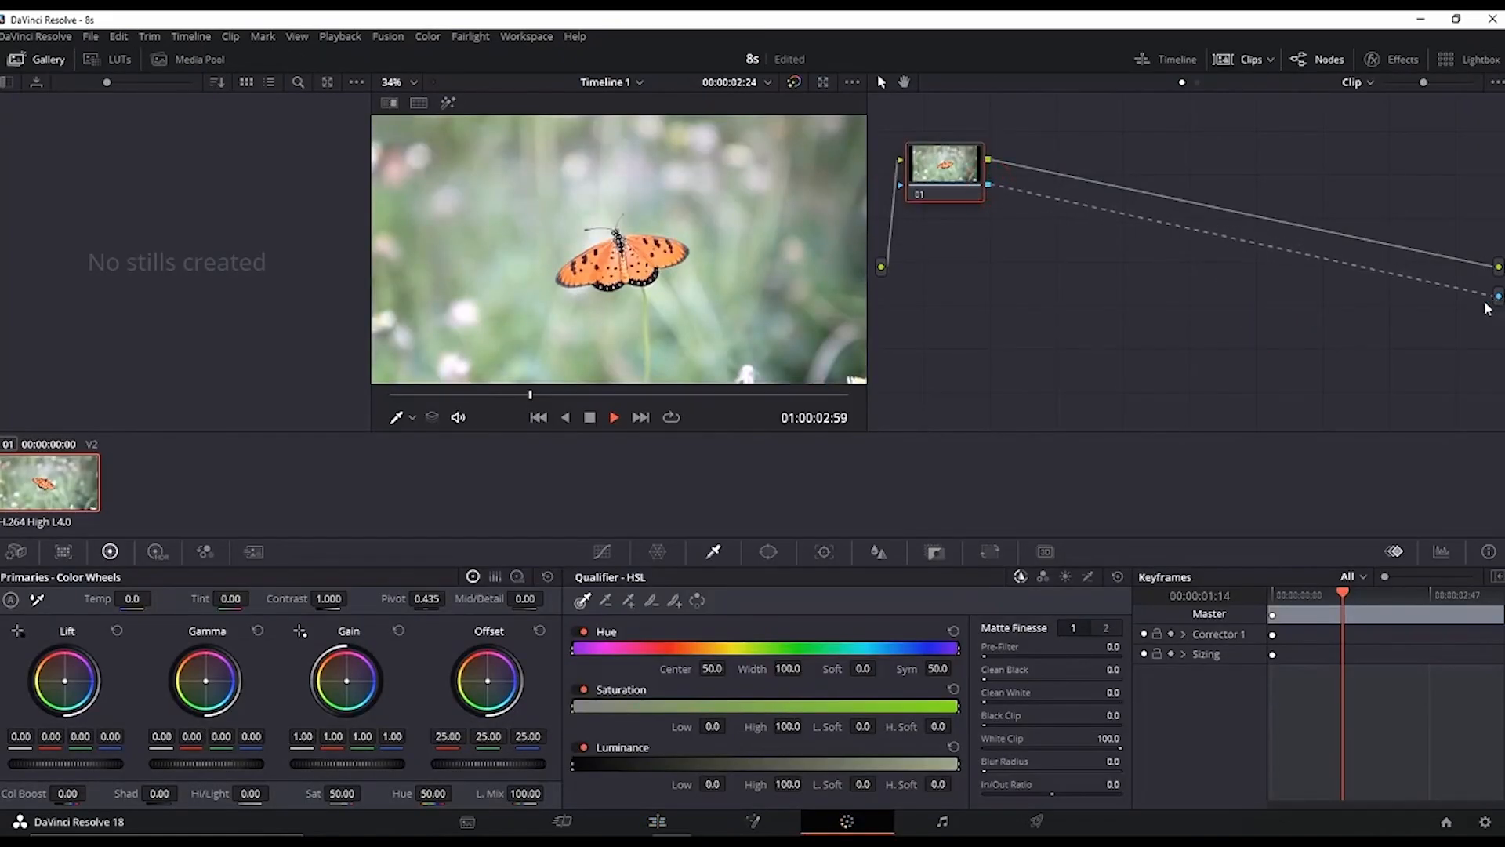
{"action": "scroll", "coordinate": [586, 269], "scroll_direction": "up", "scroll_amount": 4}
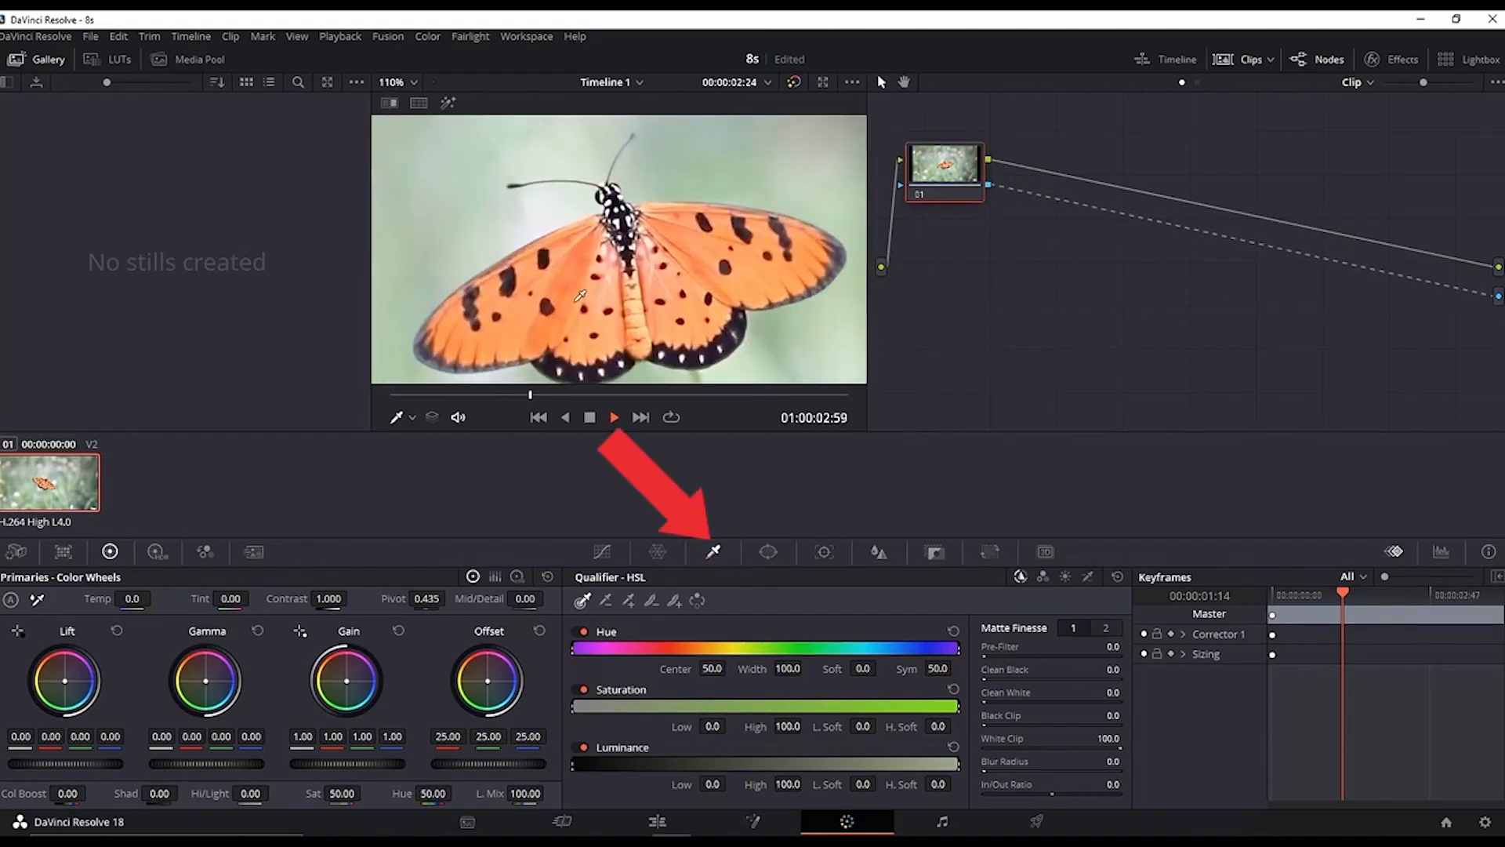
Step: Sample the butterfly's orange wings with the HSL qualifier picker to isolate them from the background
{"action": "left_click", "coordinate": [578, 259]}
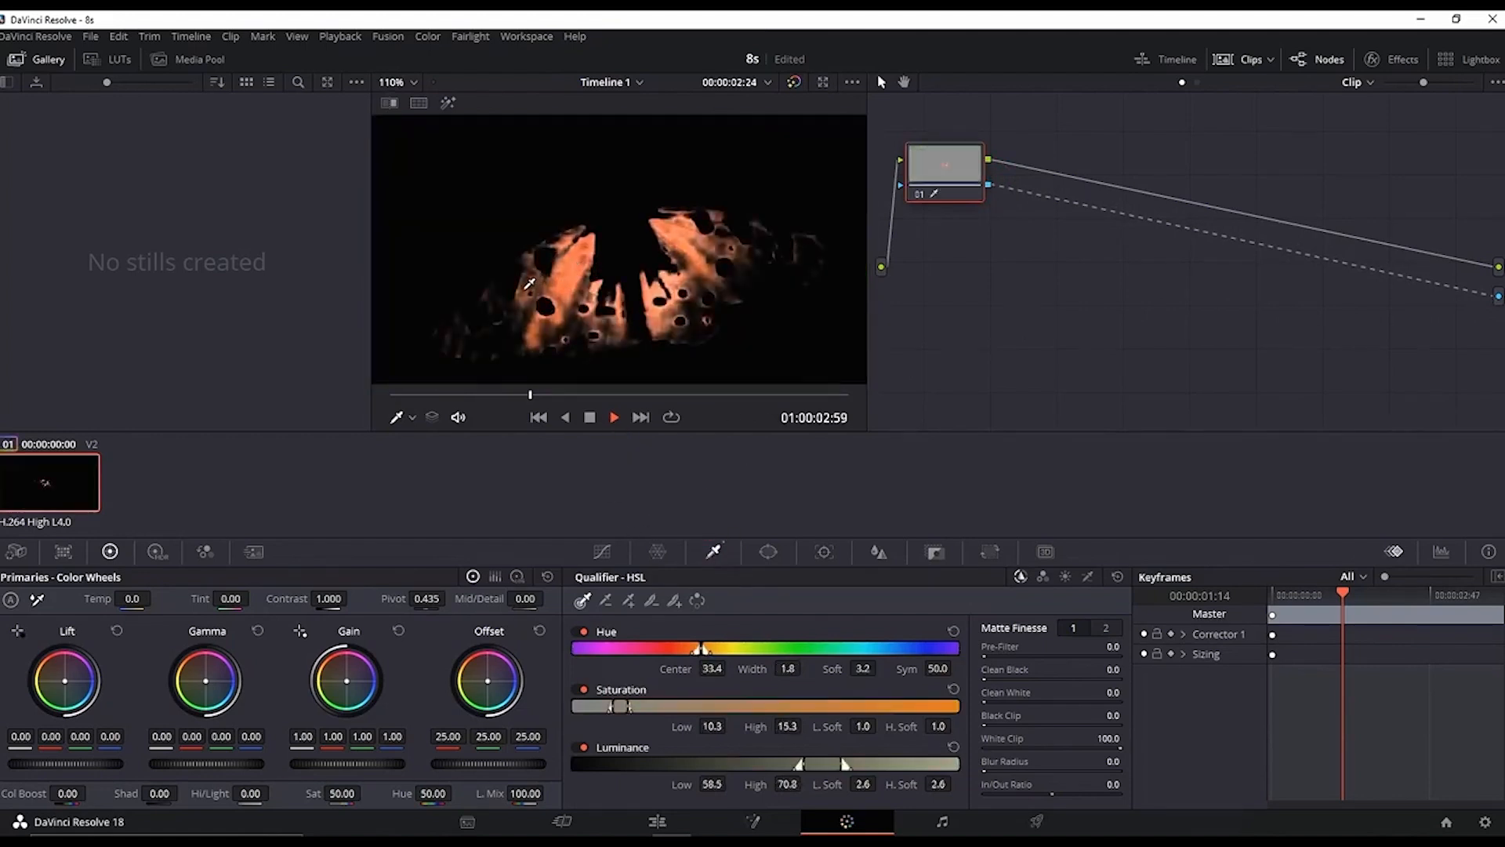
{"action": "left_click_drag", "start_coordinate": [527, 287], "coordinate": [526, 295]}
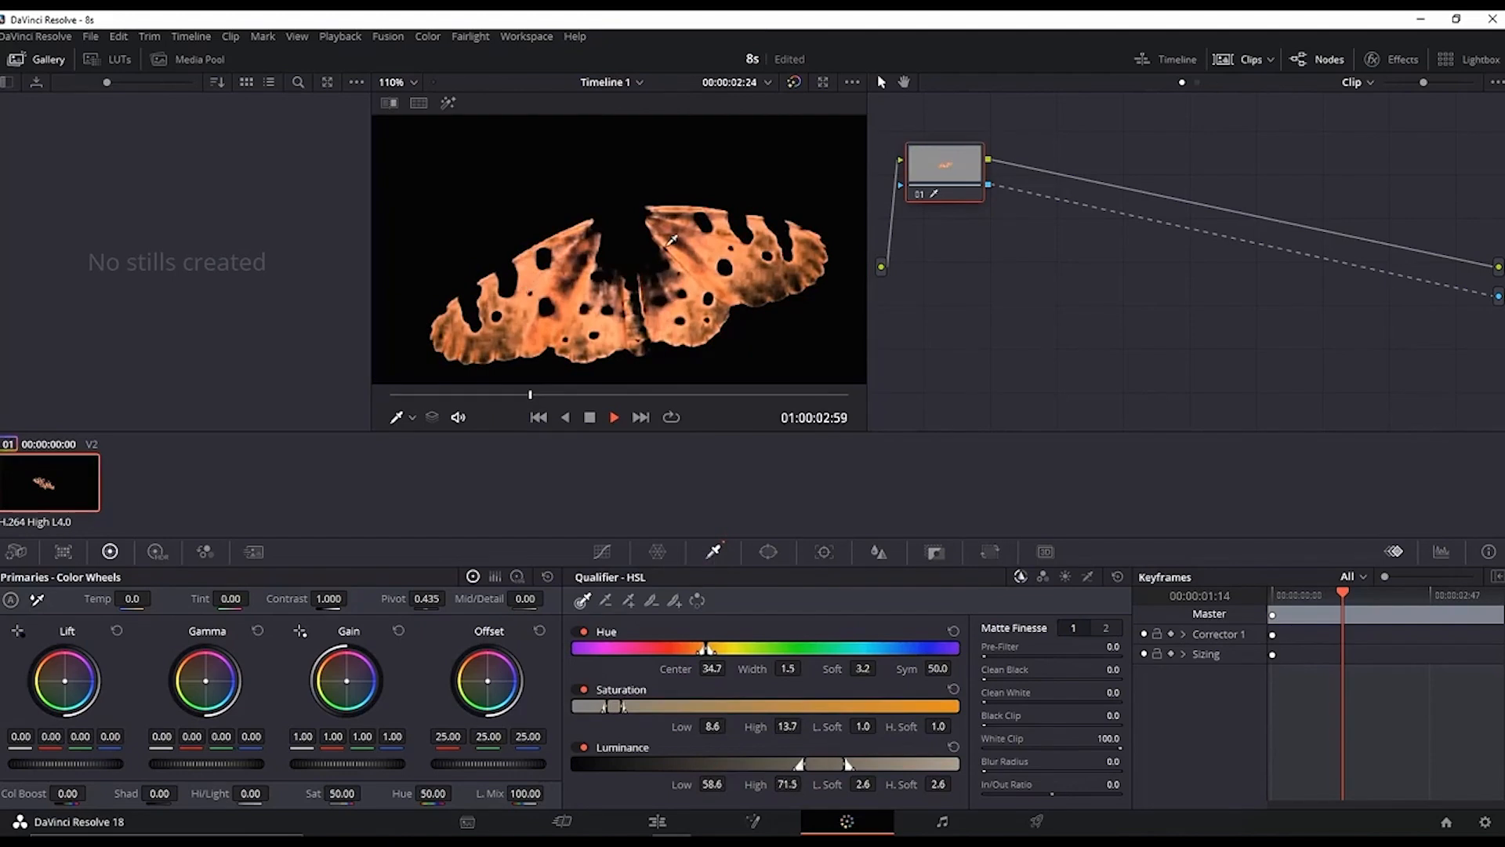
{"action": "left_click_drag", "start_coordinate": [672, 267], "coordinate": [667, 283]}
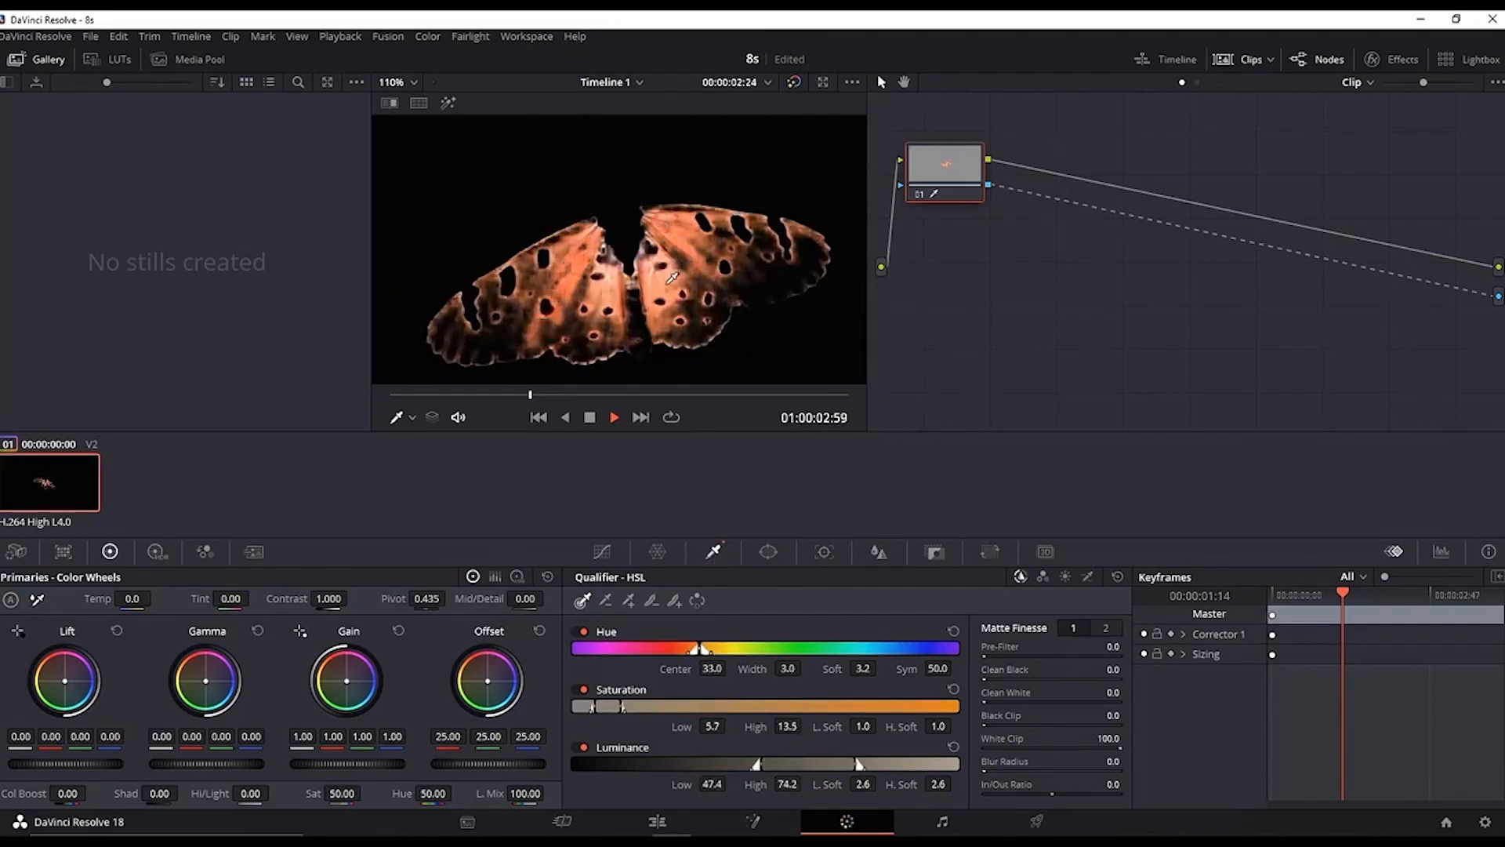
{"action": "left_click_drag", "start_coordinate": [573, 308], "coordinate": [592, 272]}
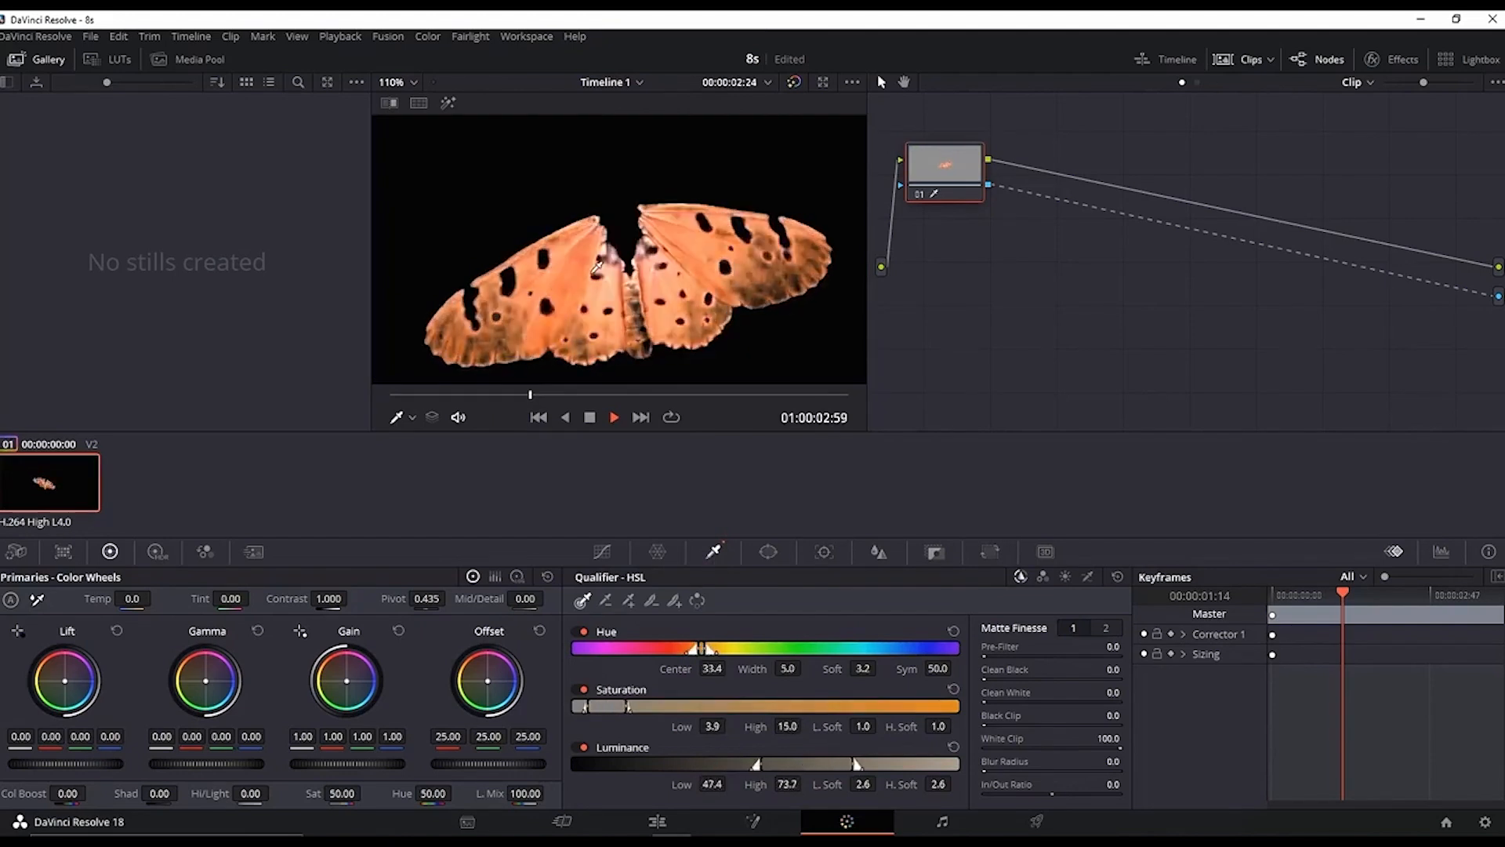
Step: Widen the hue qualifier range and adjust the saturation range to refine the butterfly matte
{"action": "scroll", "coordinate": [596, 269], "scroll_direction": "down", "scroll_amount": 5}
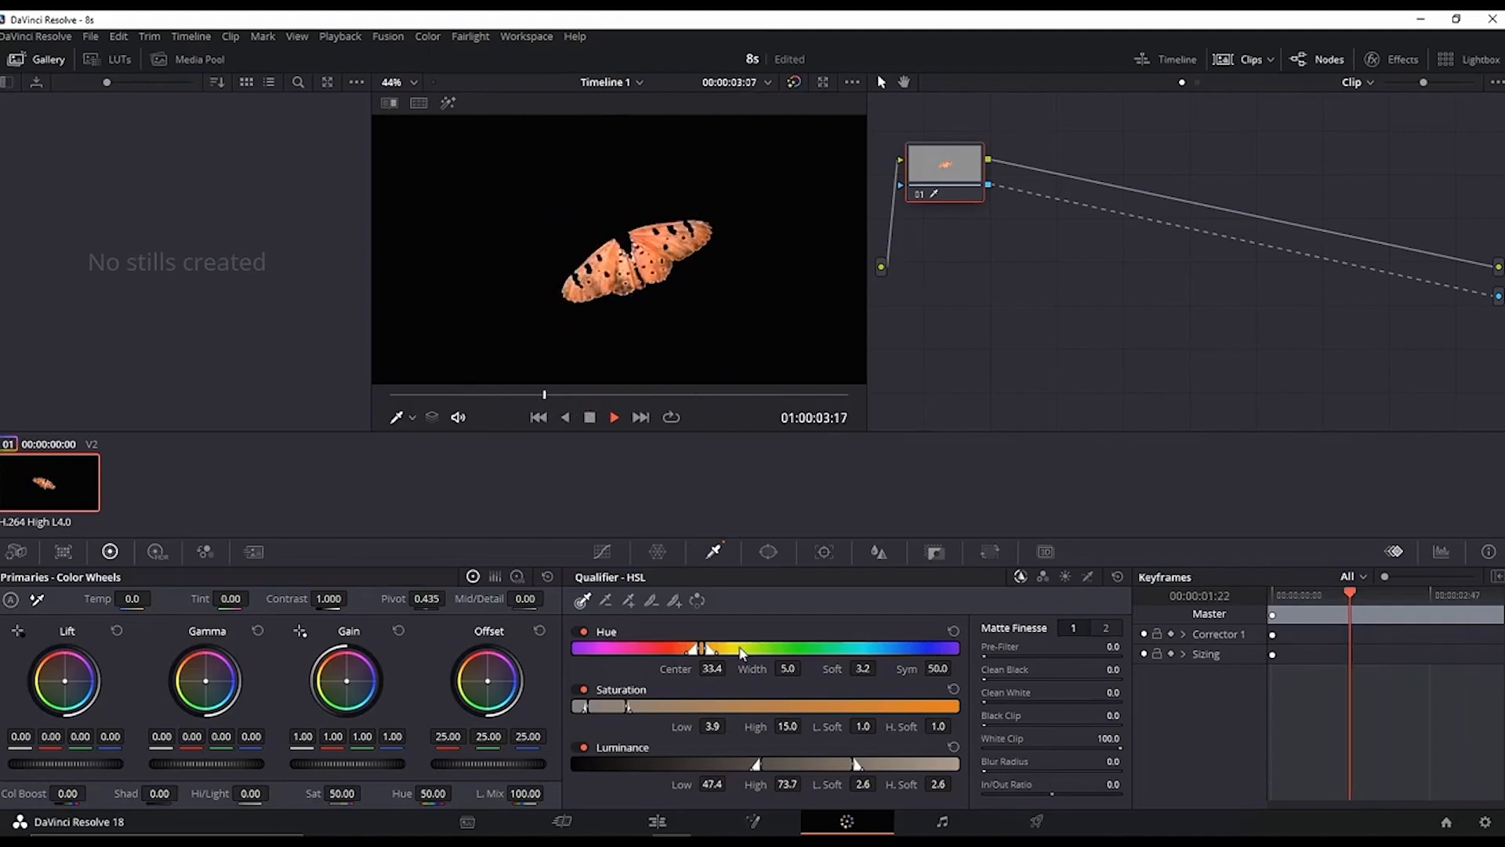
{"action": "left_click_drag", "start_coordinate": [709, 651], "coordinate": [667, 657]}
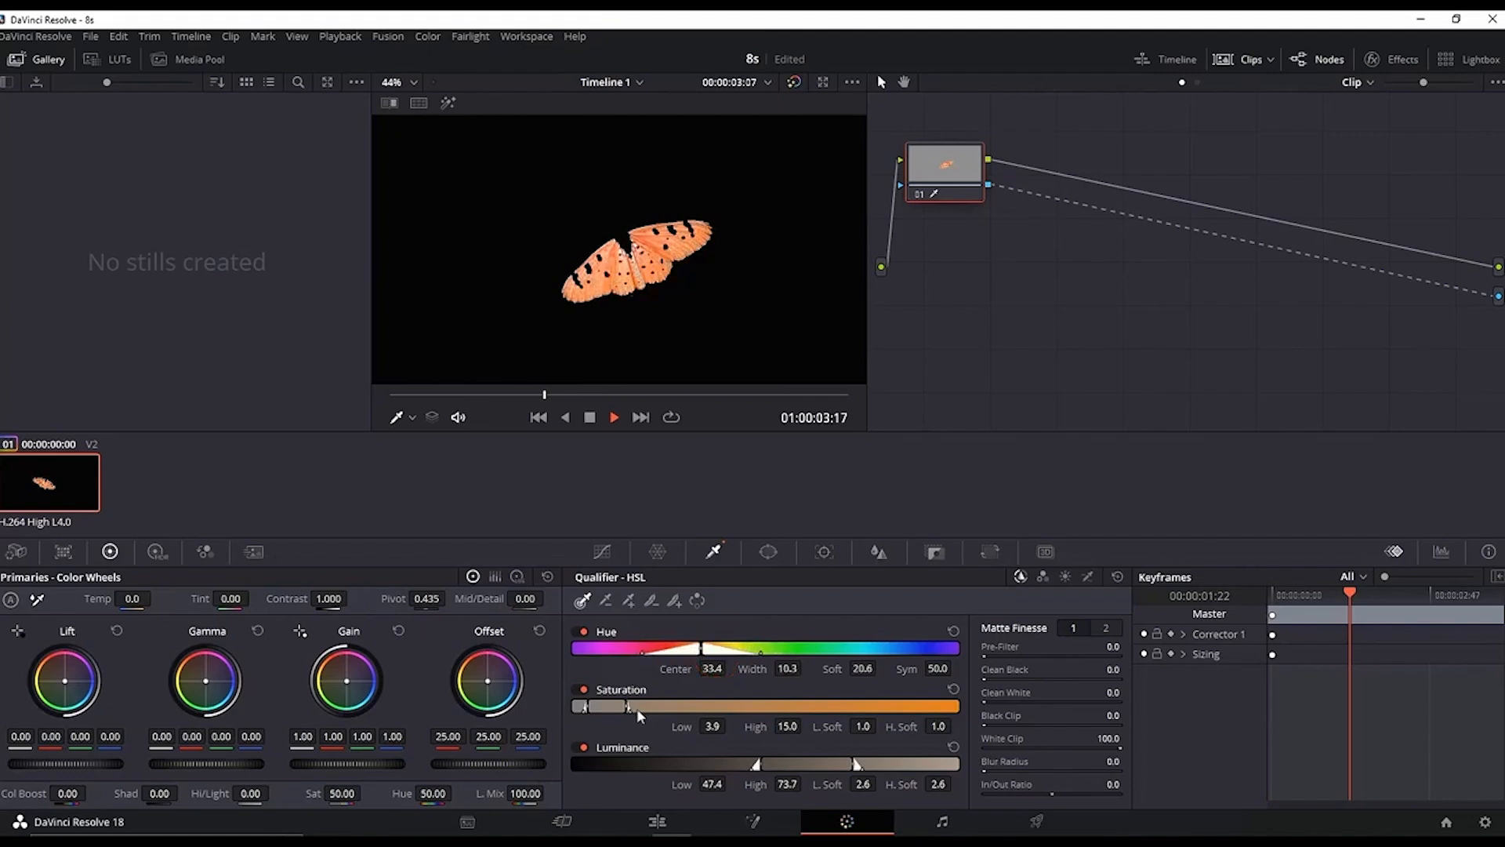
{"action": "mouse_move", "coordinate": [631, 708]}
{"action": "left_mouse_down"}
{"action": "mouse_move", "coordinate": [663, 708]}
{"action": "mouse_move", "coordinate": [637, 707]}
{"action": "left_mouse_up"}
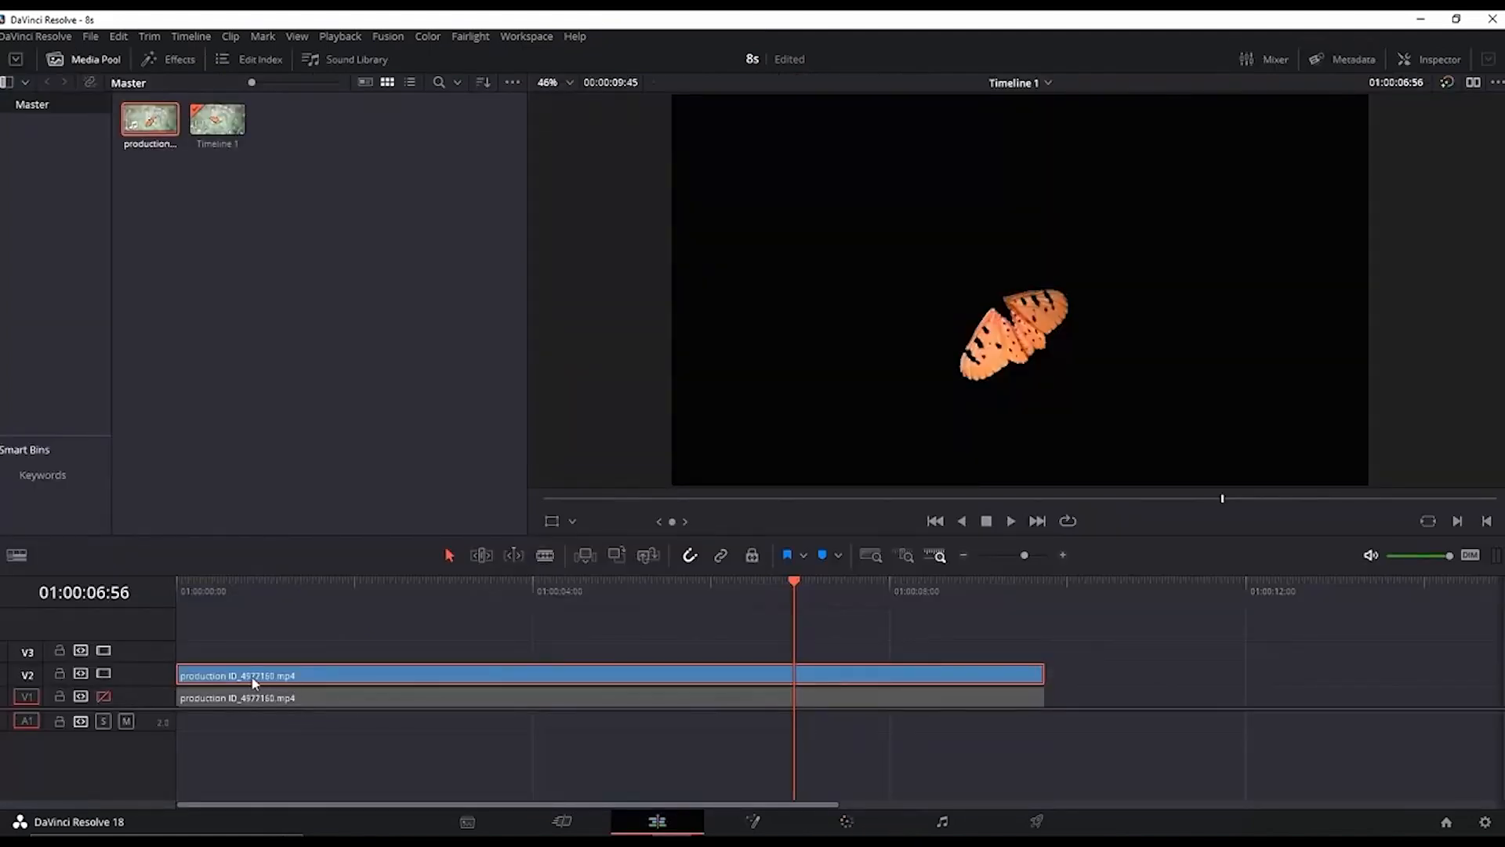
Step: Turn the V2 butterfly clip into a compound clip named Compound Clip 1 and re-enable track V1
{"action": "right_click", "coordinate": [254, 680]}
{"action": "left_click", "coordinate": [337, 196]}
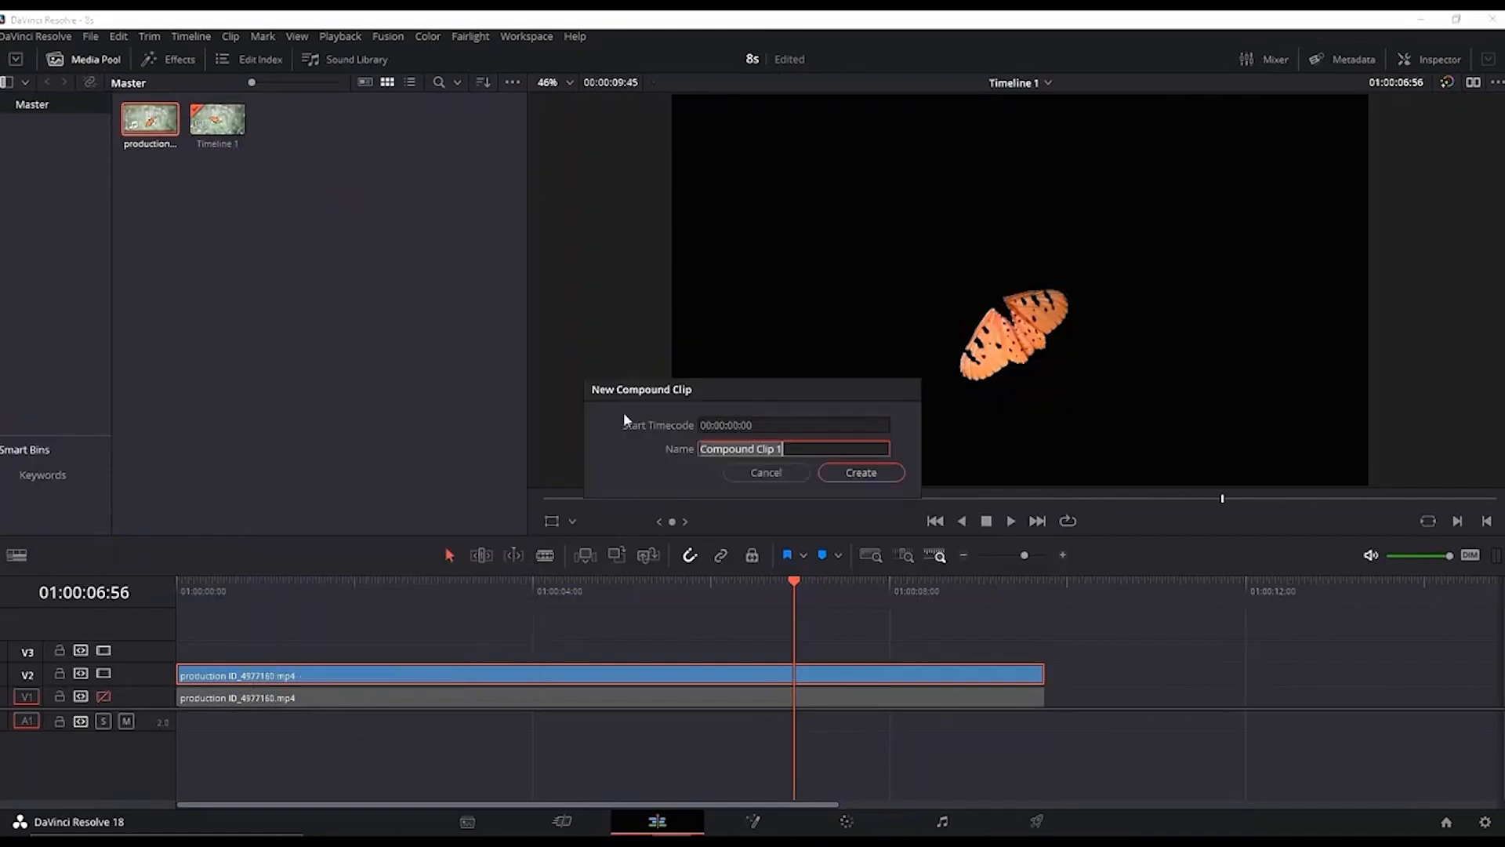
{"action": "left_click", "coordinate": [860, 470]}
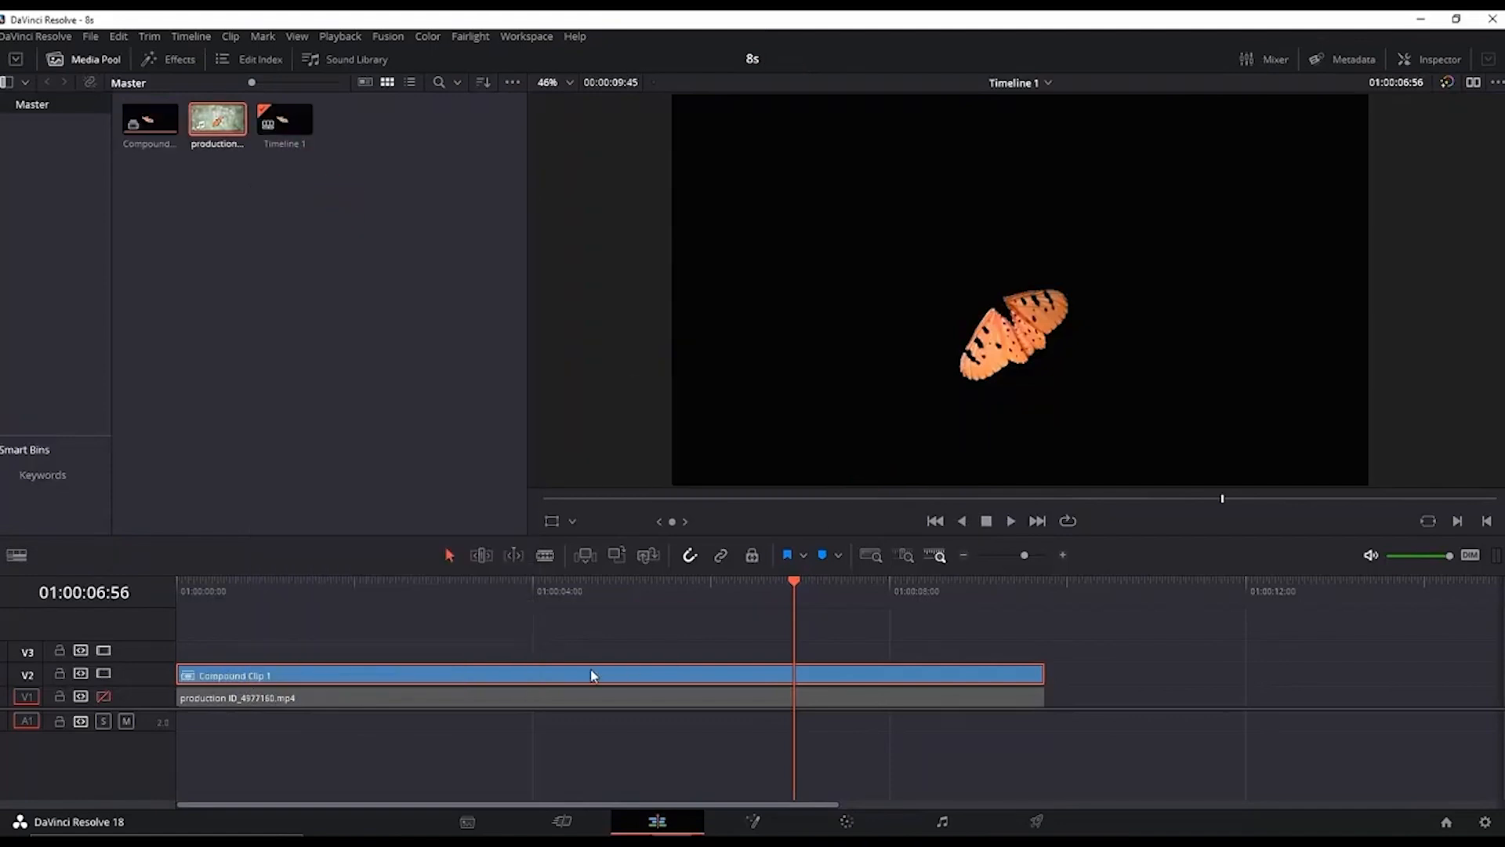
{"action": "left_click", "coordinate": [103, 694]}
Step: Open the compound clip in Fusion, add a Glow tool after the media input and set its glow size to about 63
{"action": "key", "text": "shift+5"}
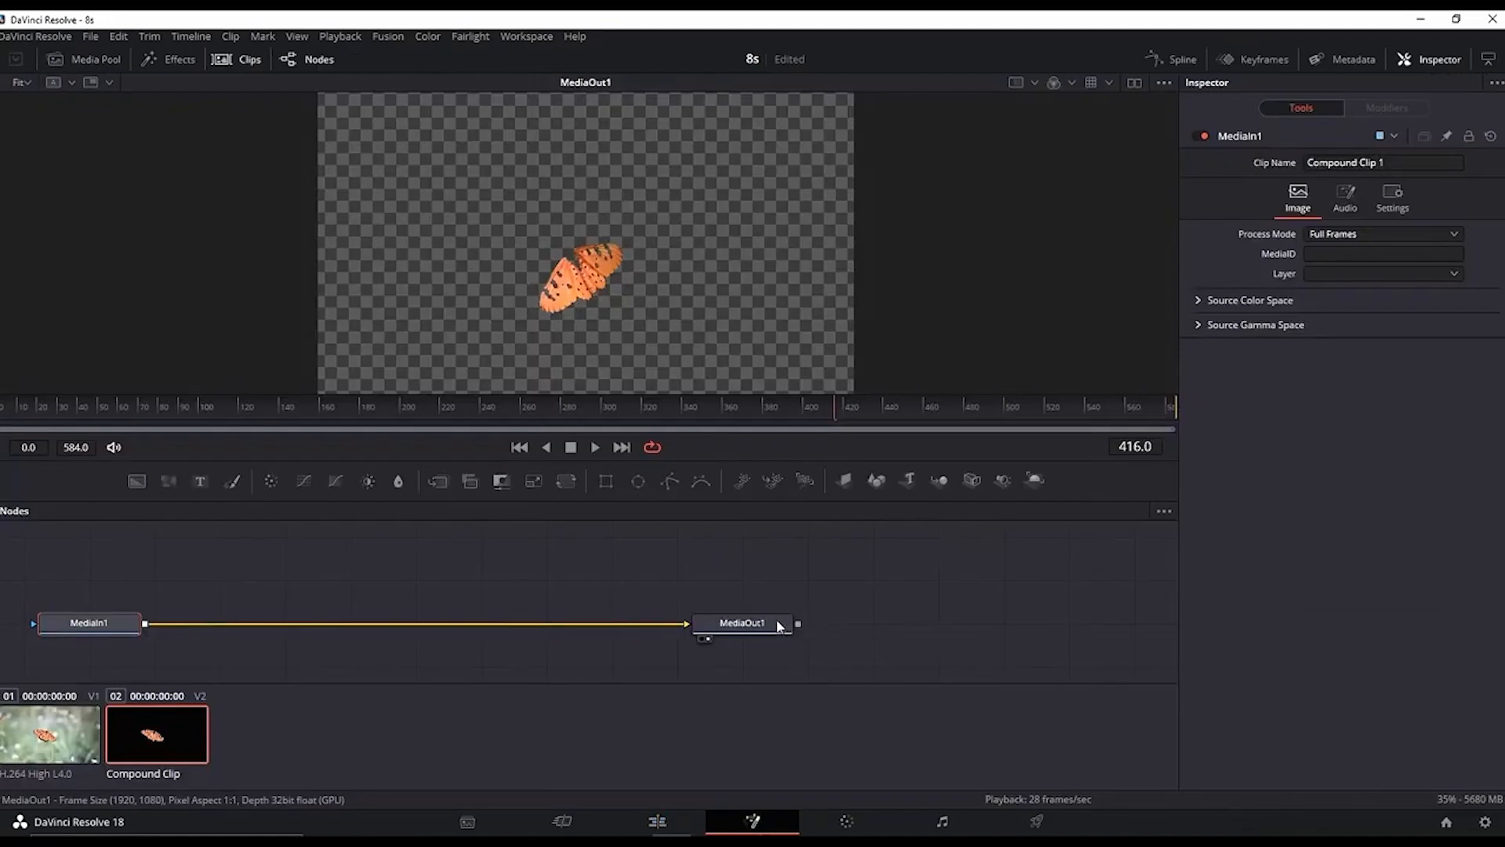
{"action": "key", "text": "space"}
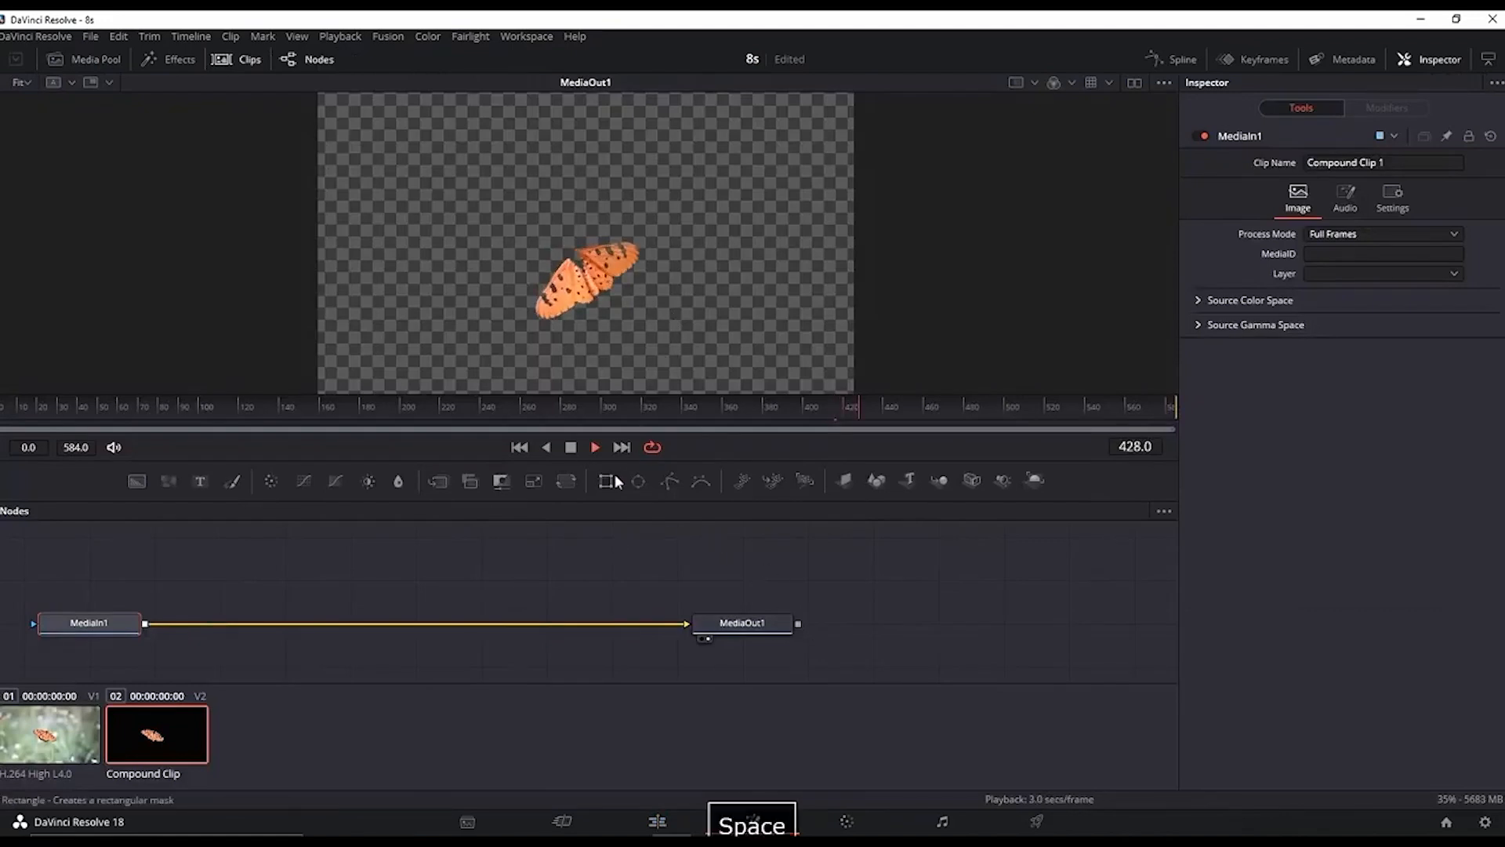
{"action": "left_click", "coordinate": [343, 408]}
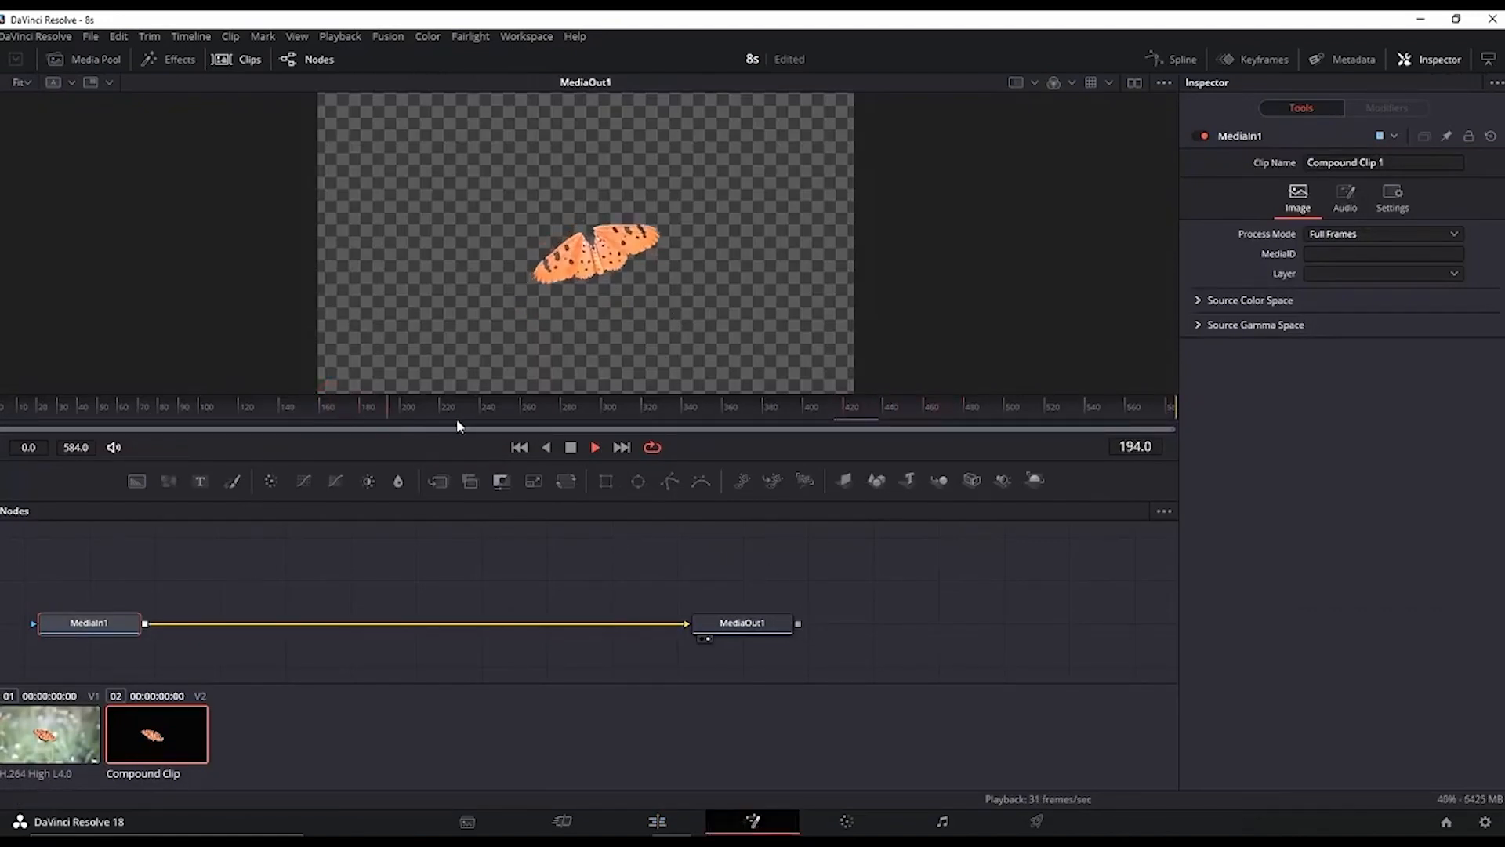
{"action": "key", "text": "space"}
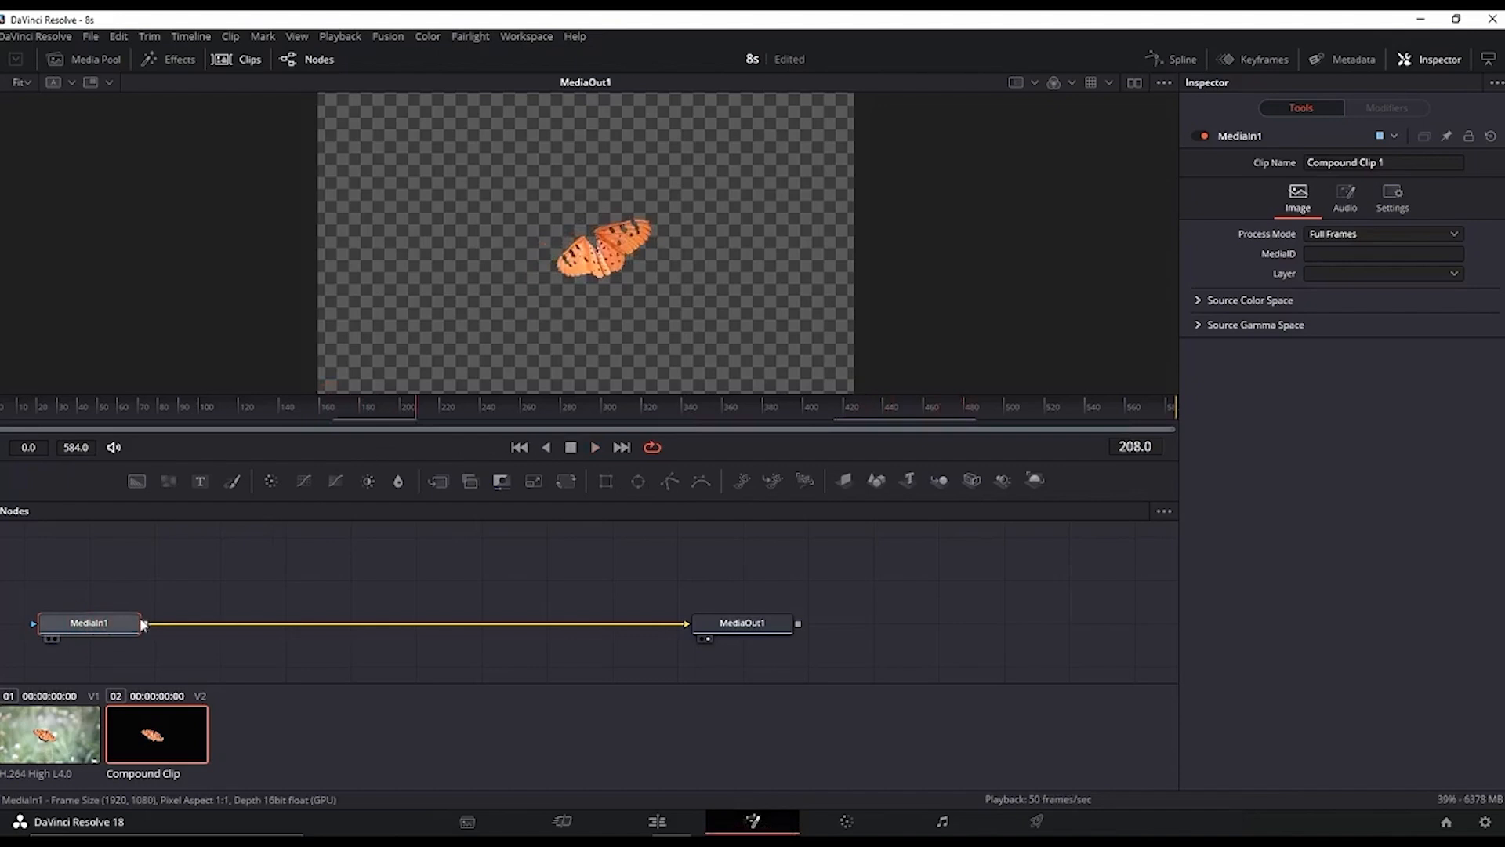
{"action": "key", "text": "ctrl+space"}
{"action": "type", "text": "glow"}
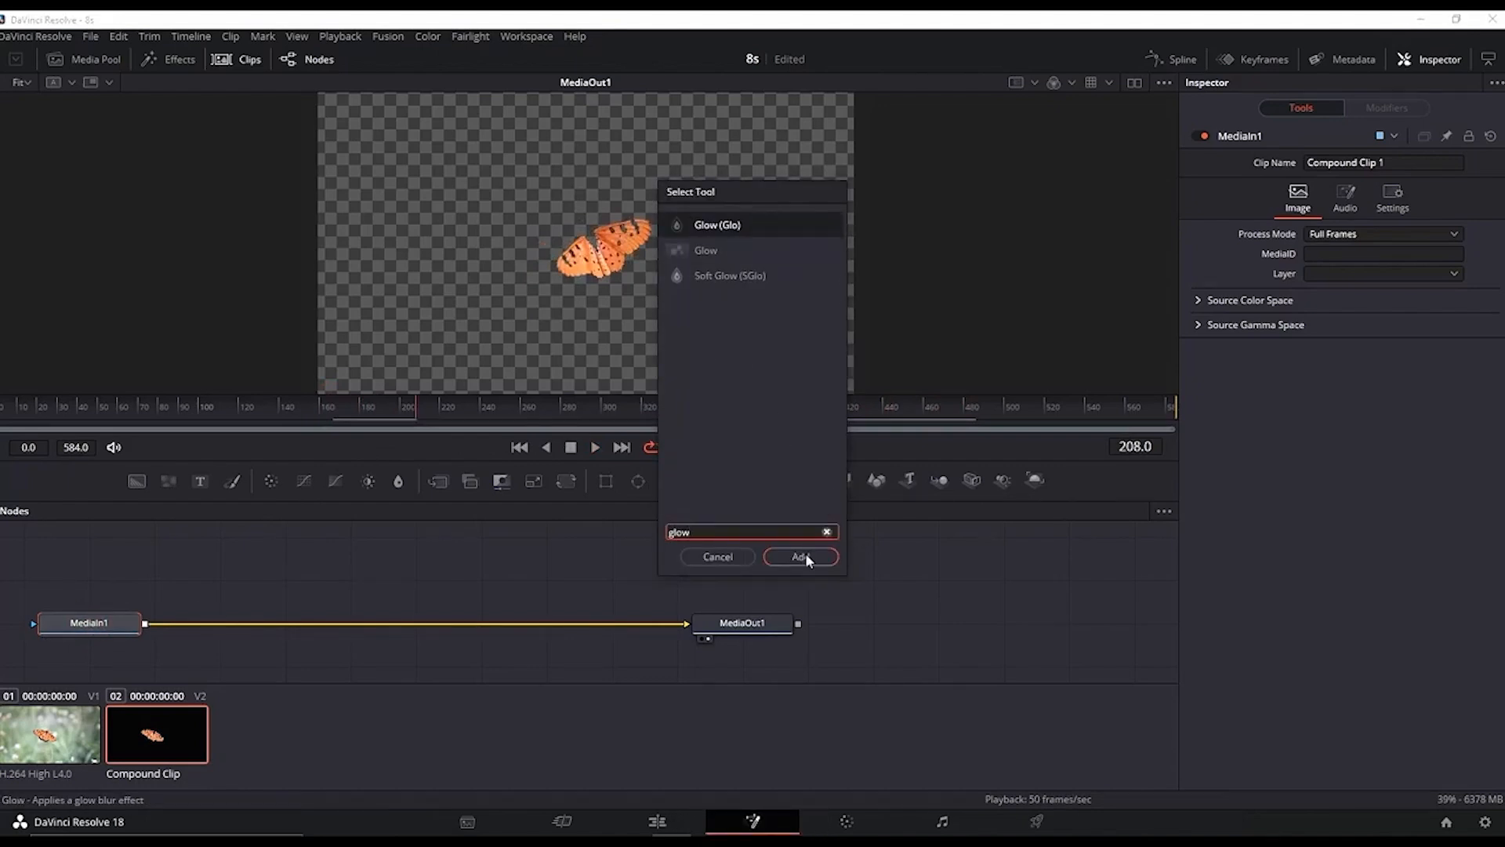
{"action": "left_click", "coordinate": [804, 556]}
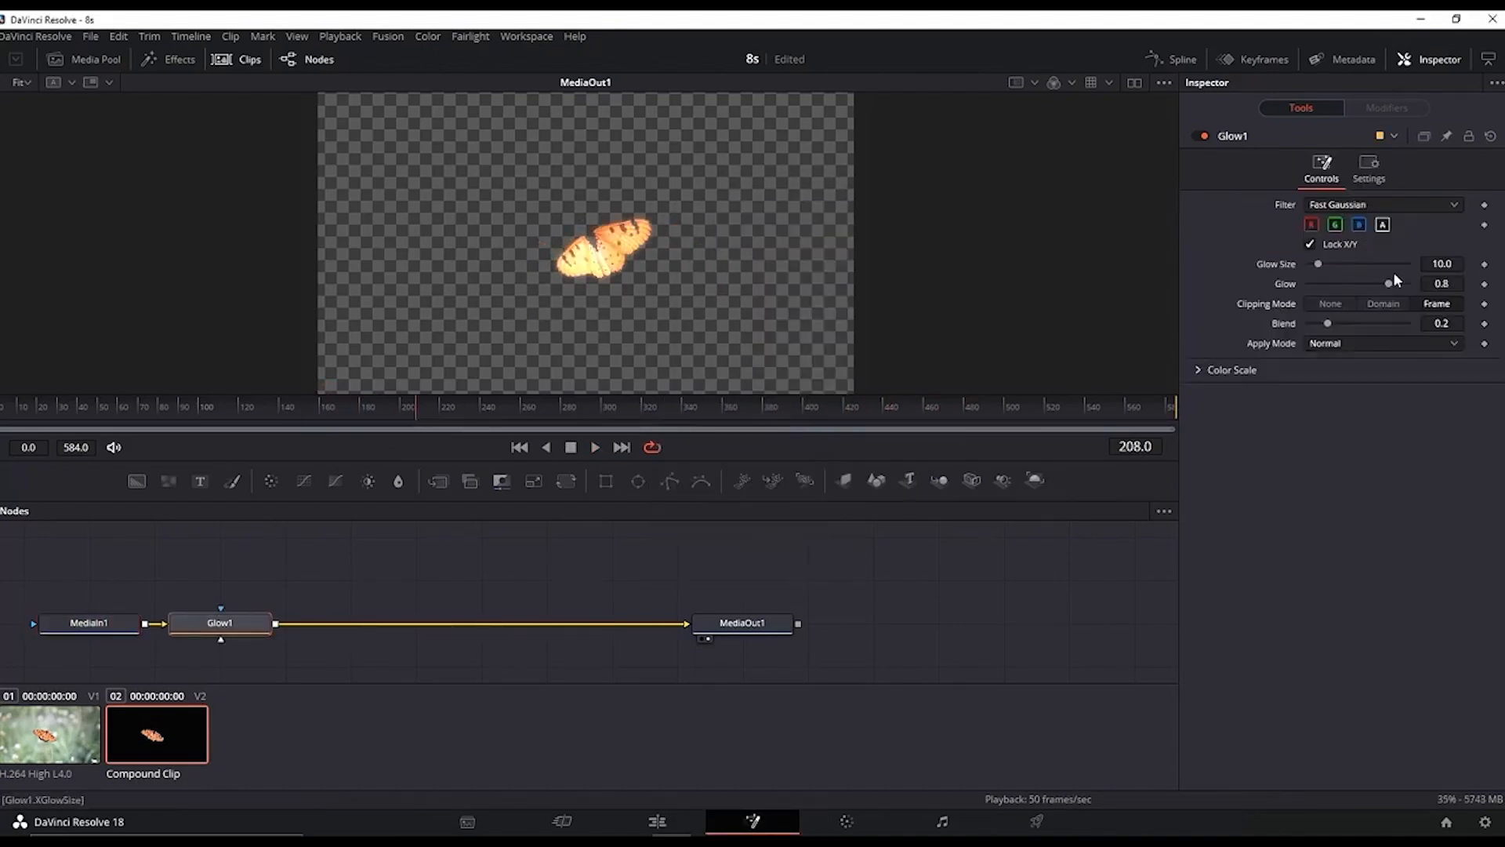
{"action": "left_click_drag", "start_coordinate": [1317, 267], "coordinate": [1373, 265]}
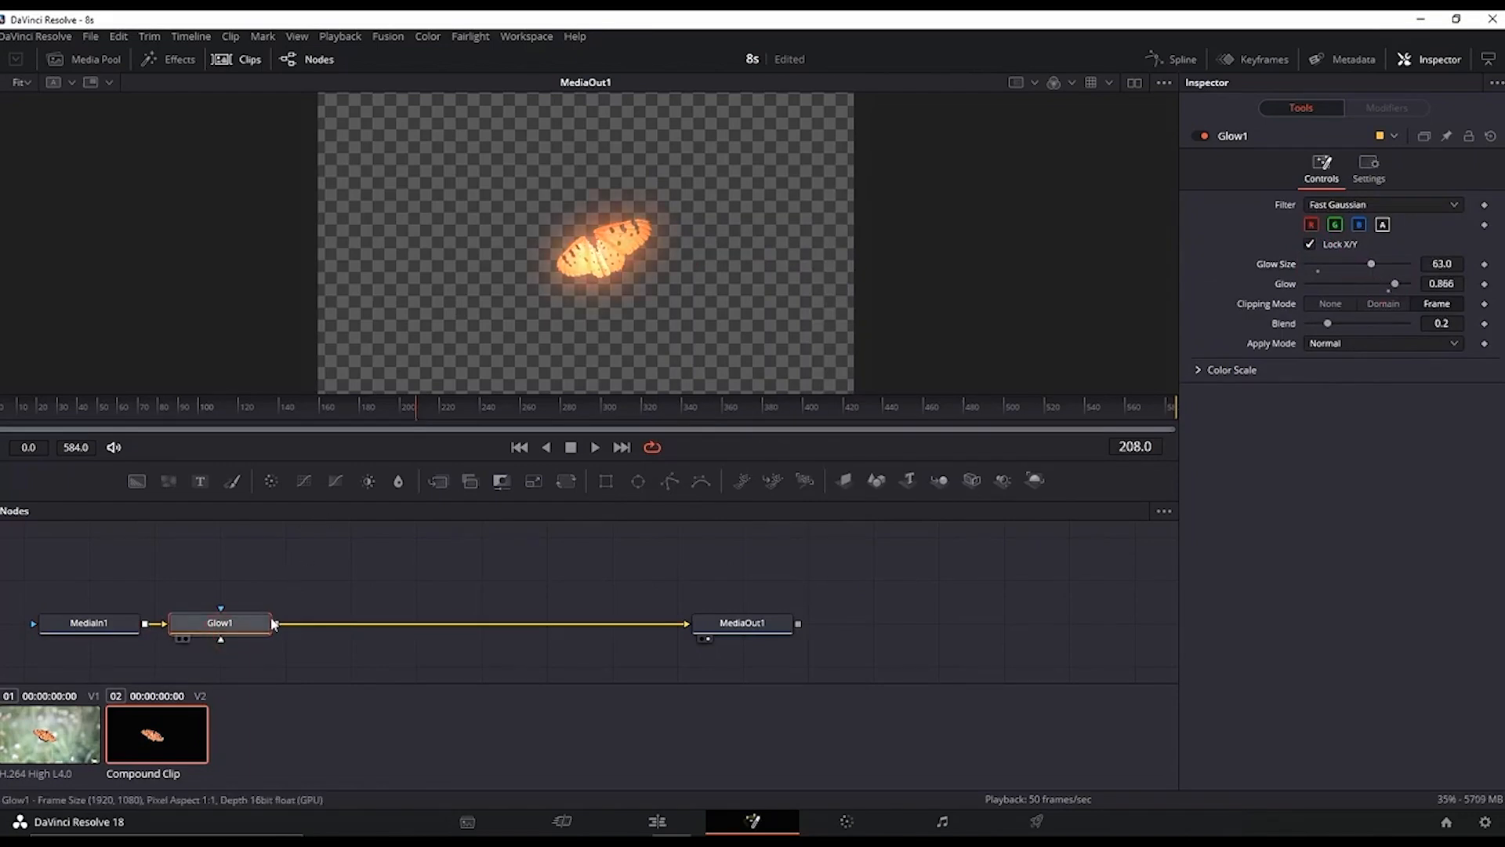
Step: Add a Soft Glow tool after the Glow and set its threshold to about 0.5 and gain to about 0.55
{"action": "key", "text": "ctrl+space"}
{"action": "type", "text": "soft"}
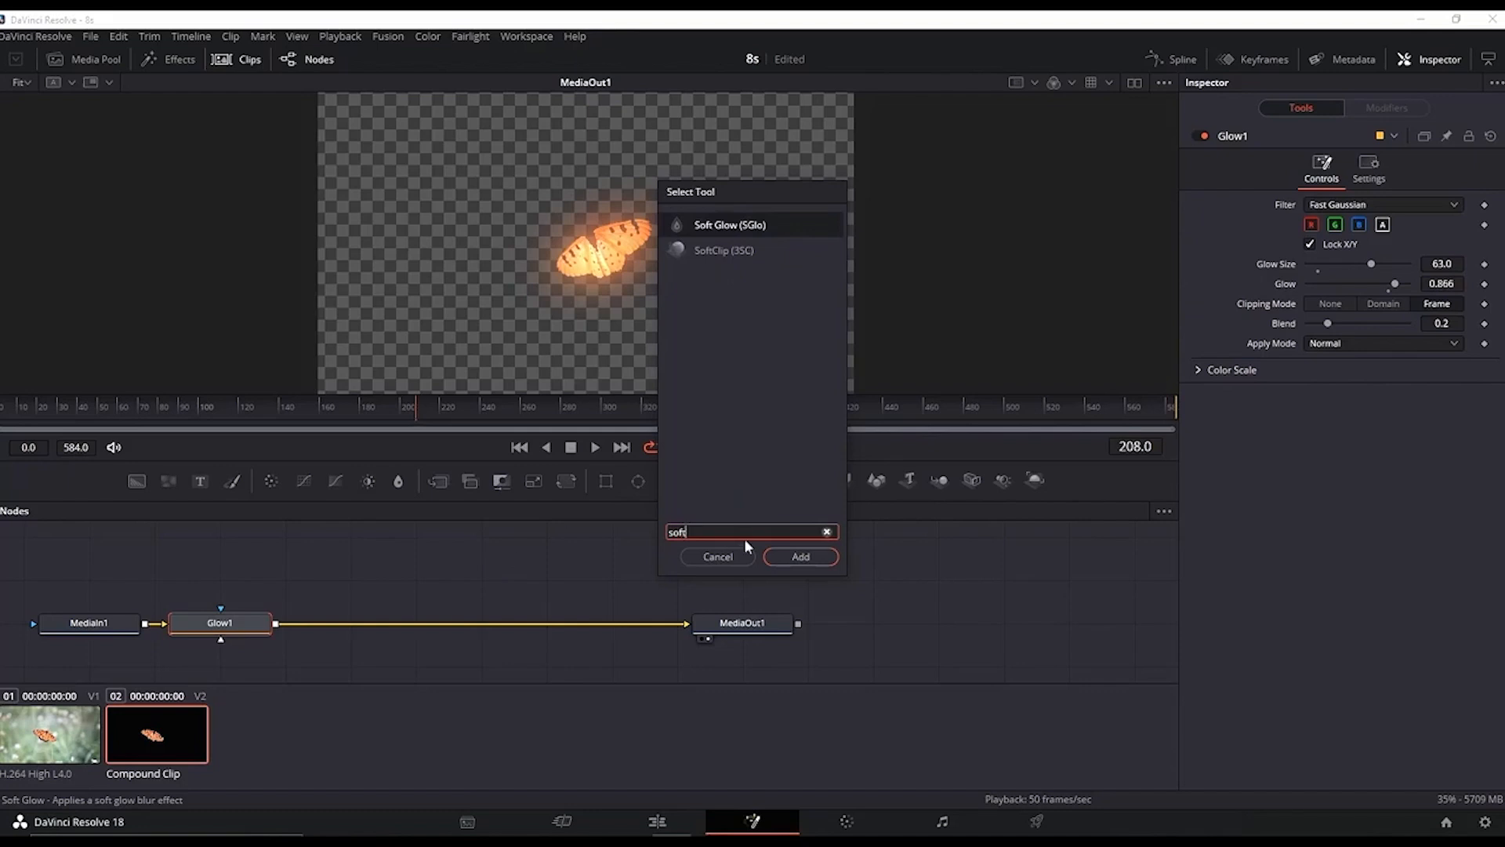
{"action": "left_click", "coordinate": [791, 552]}
{"action": "mouse_move", "coordinate": [1343, 245]}
{"action": "left_mouse_down"}
{"action": "mouse_move", "coordinate": [1370, 245]}
{"action": "mouse_move", "coordinate": [1353, 244]}
{"action": "left_mouse_up"}
{"action": "left_click_drag", "start_coordinate": [1348, 264], "coordinate": [1307, 265]}
{"action": "left_click_drag", "start_coordinate": [1354, 244], "coordinate": [1358, 246]}
{"action": "left_click_drag", "start_coordinate": [1307, 264], "coordinate": [1318, 265]}
Step: Add a Color Corrector after the Soft Glow and push its master color wheel toward red
{"action": "left_click", "coordinate": [383, 624]}
{"action": "key", "text": "ctrl+space"}
{"action": "type", "text": "soft"}
{"action": "key", "text": "BackSpace"}
{"action": "key", "text": "BackSpace"}
{"action": "key", "text": "BackSpace"}
{"action": "key", "text": "BackSpace"}
{"action": "type", "text": "corr"}
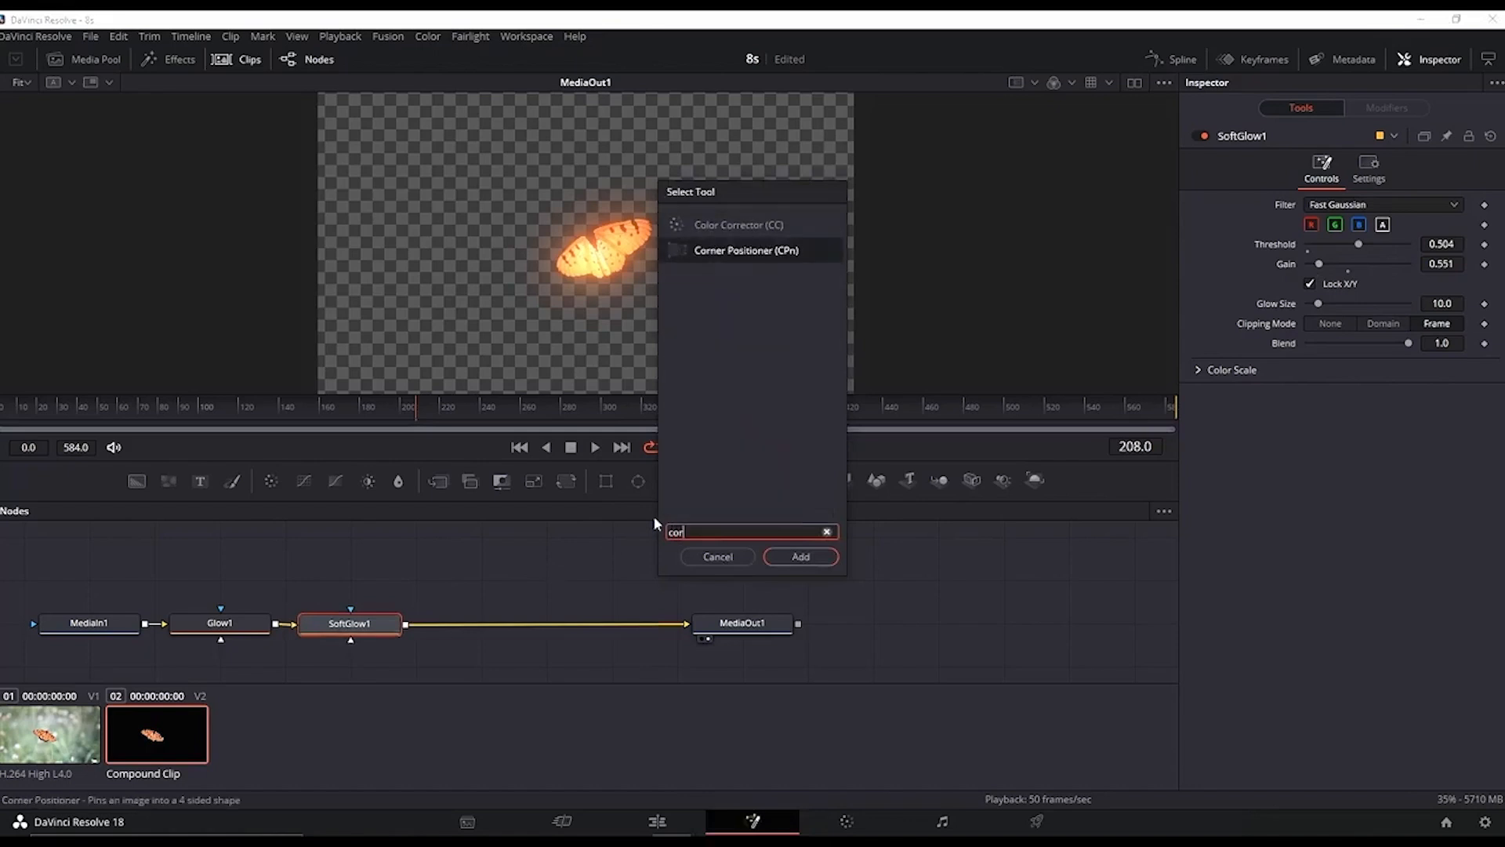
{"action": "left_click", "coordinate": [800, 557]}
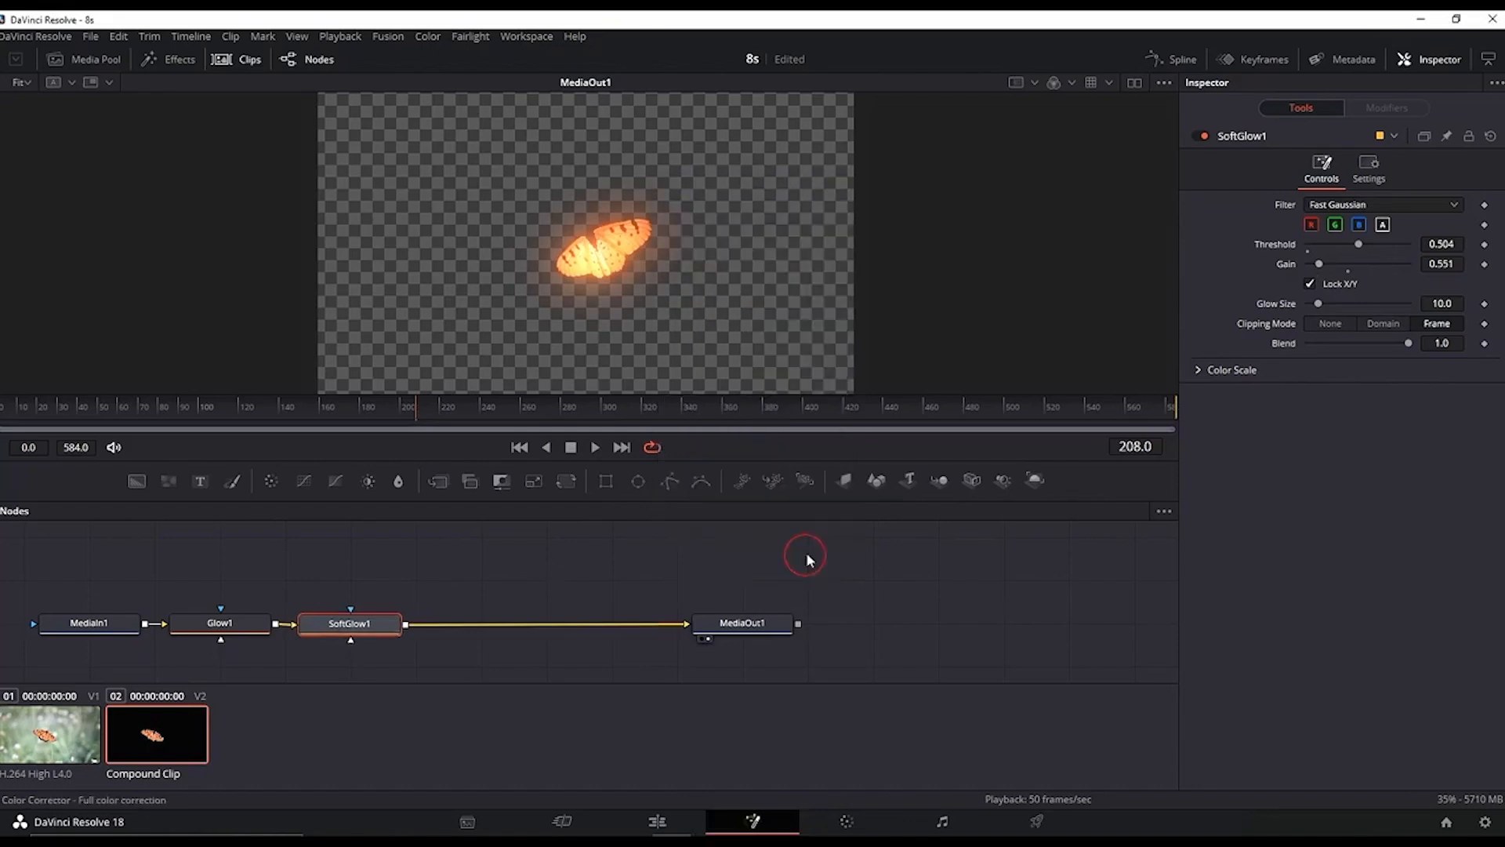
{"action": "left_click_drag", "start_coordinate": [1386, 315], "coordinate": [1427, 315]}
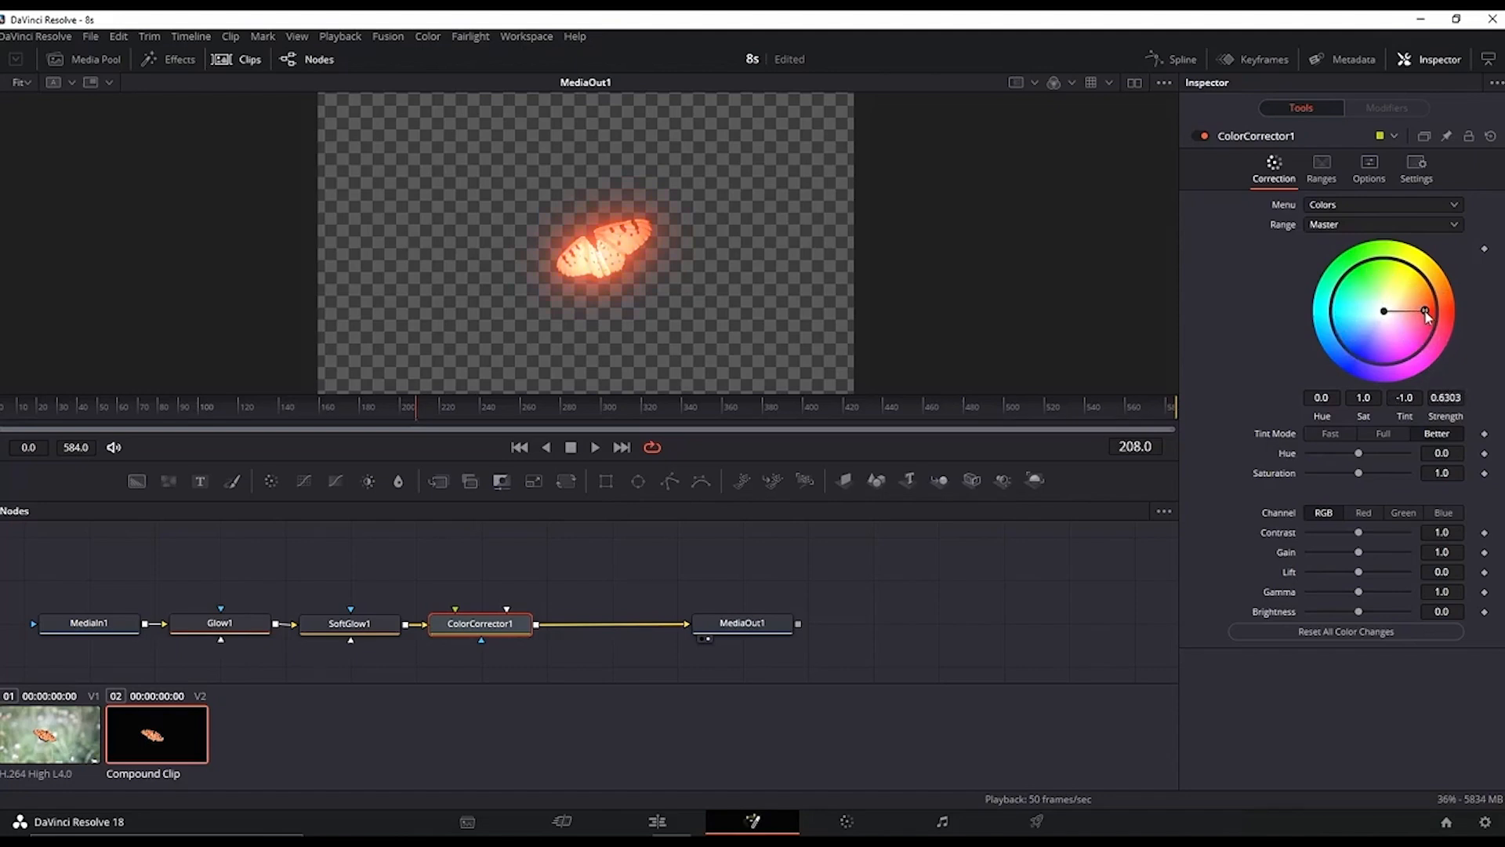
Step: Play the glowing butterfly on the Edit page, toggling track V2 off and on to compare
{"action": "left_click", "coordinate": [657, 821]}
{"action": "key", "text": "space"}
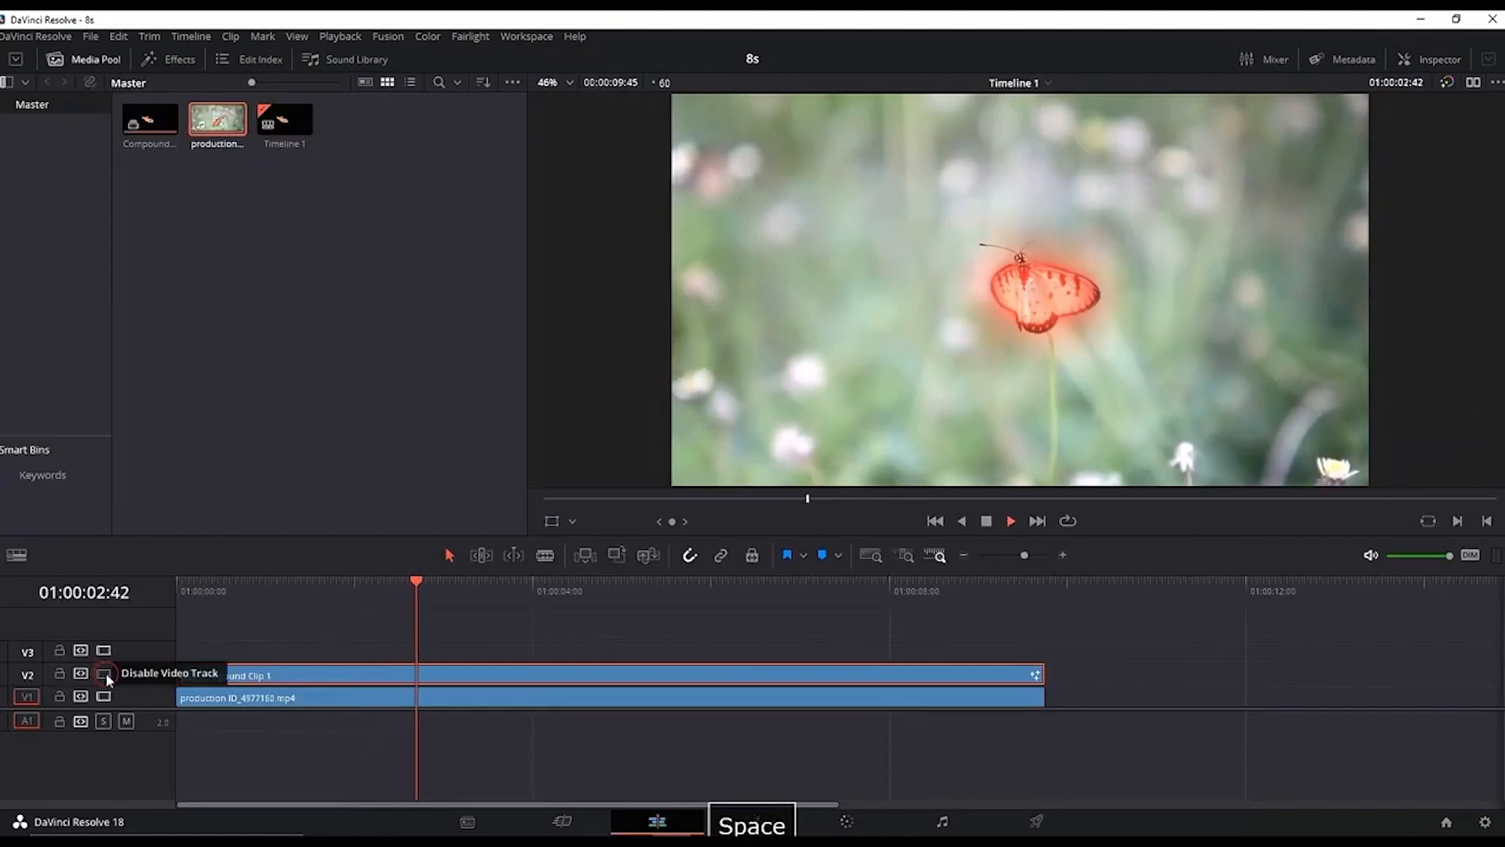
{"action": "left_click", "coordinate": [105, 672]}
{"action": "left_click", "coordinate": [105, 673]}
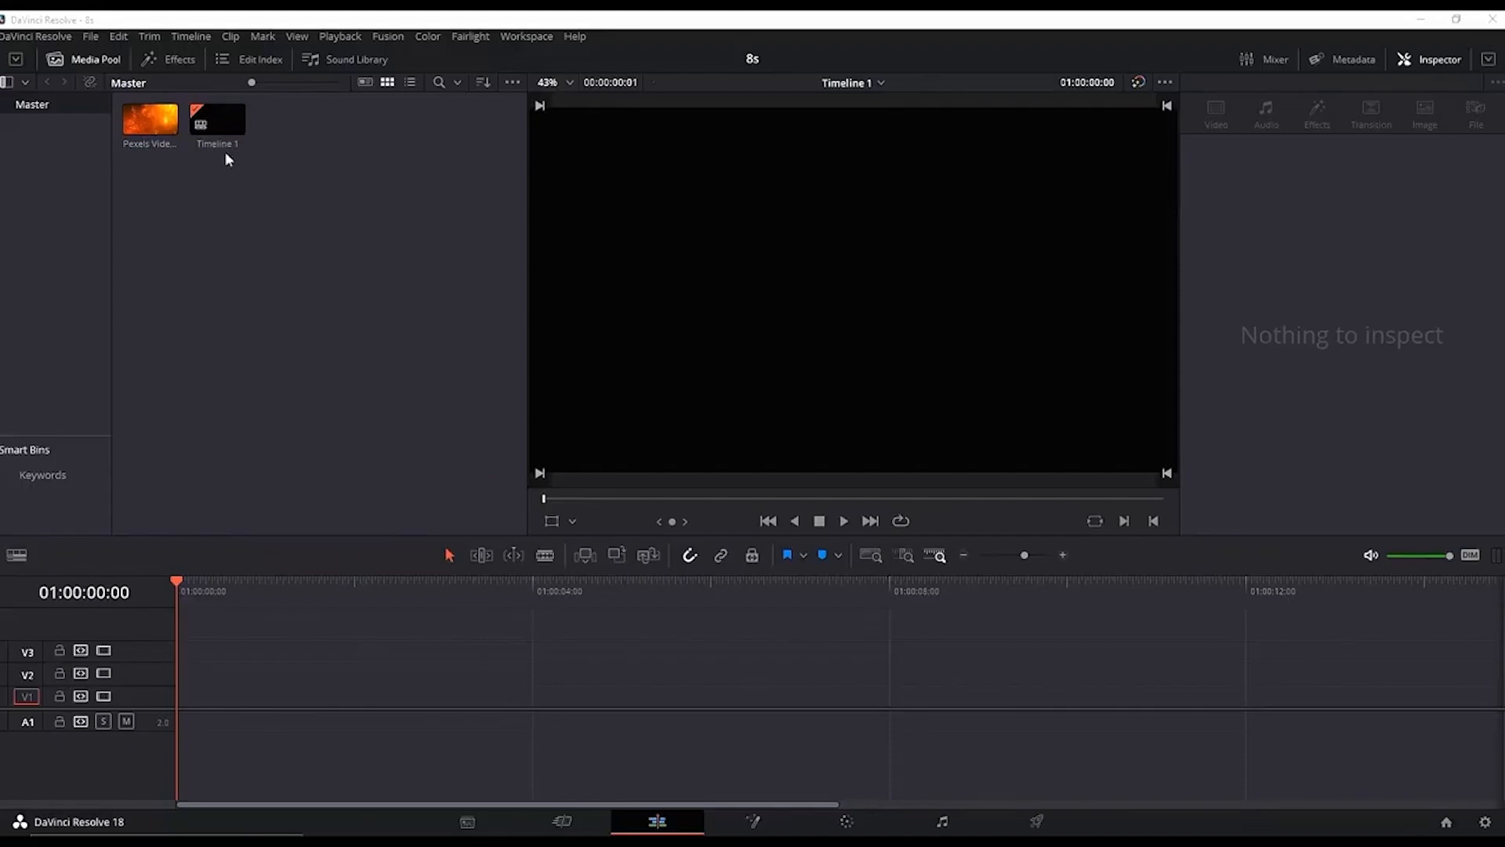
Step: Add a Text title to track V1 and enter SUBSCRIBE as its text
{"action": "left_click", "coordinate": [168, 62]}
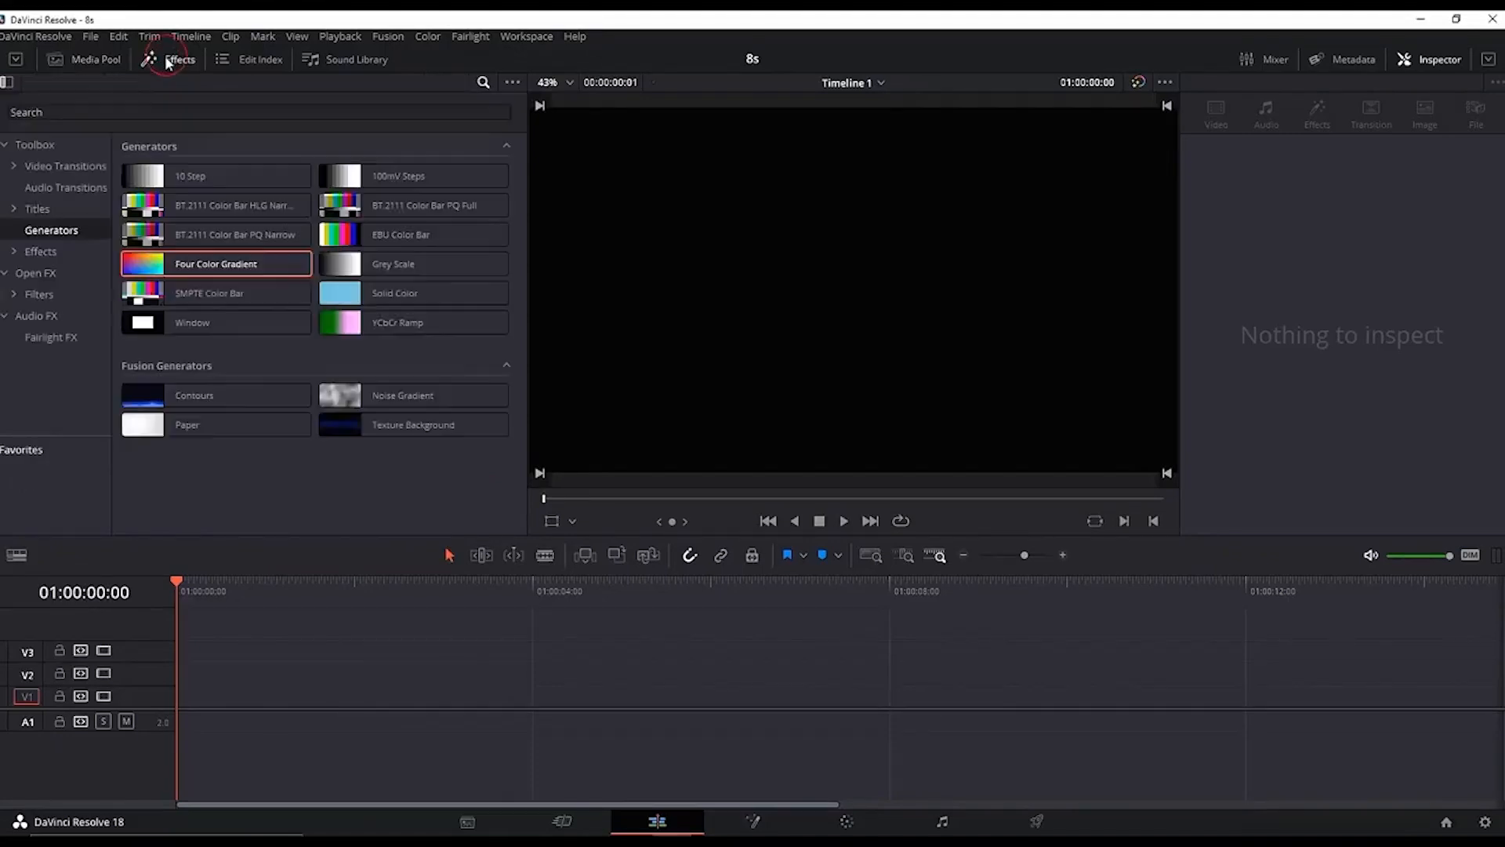
{"action": "left_click", "coordinate": [39, 209]}
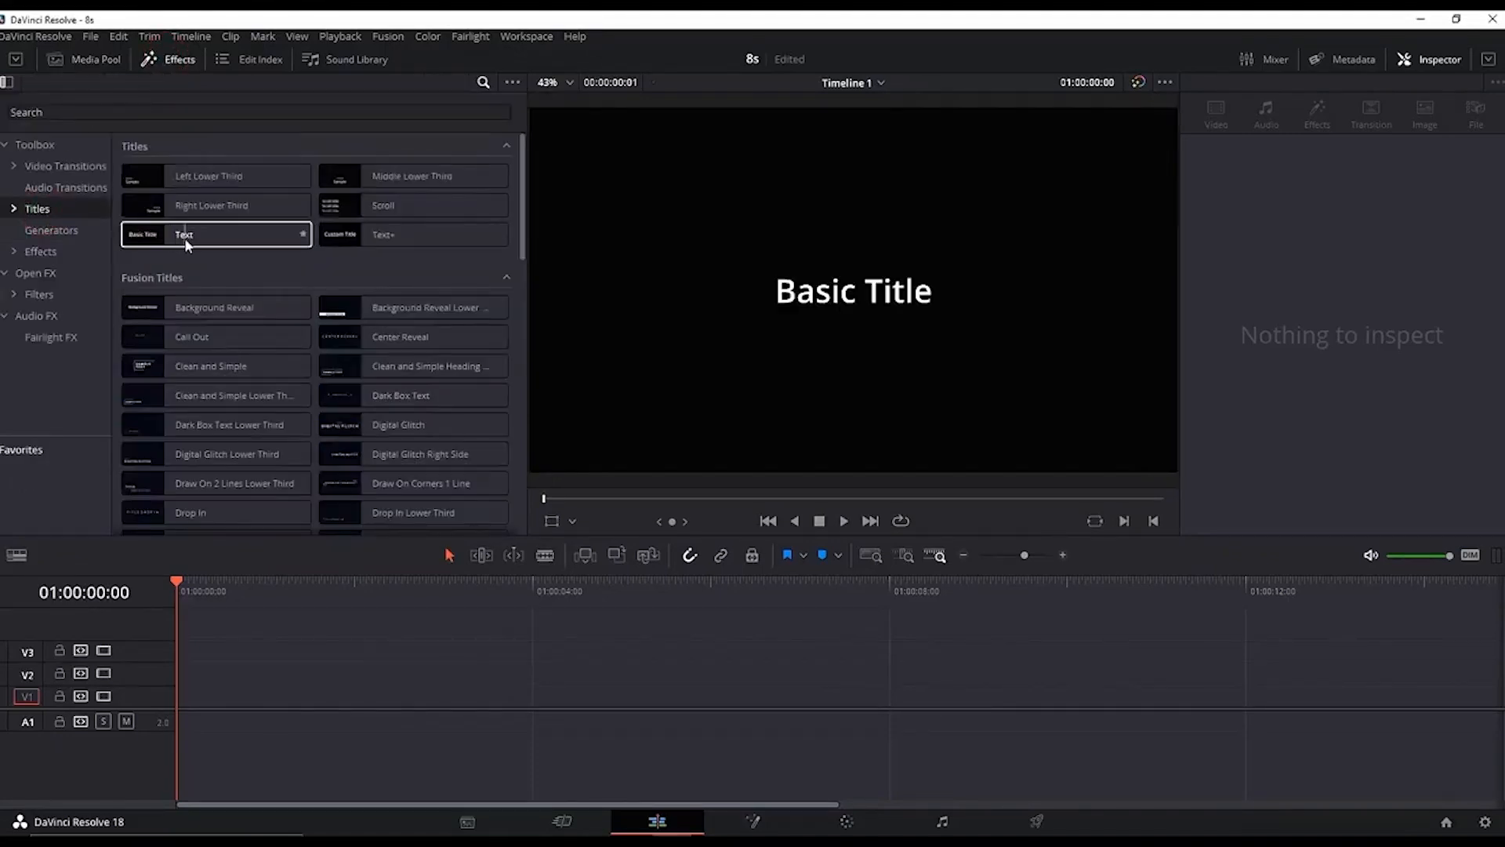
{"action": "left_click_drag", "start_coordinate": [185, 237], "coordinate": [188, 710]}
{"action": "left_click", "coordinate": [1295, 230]}
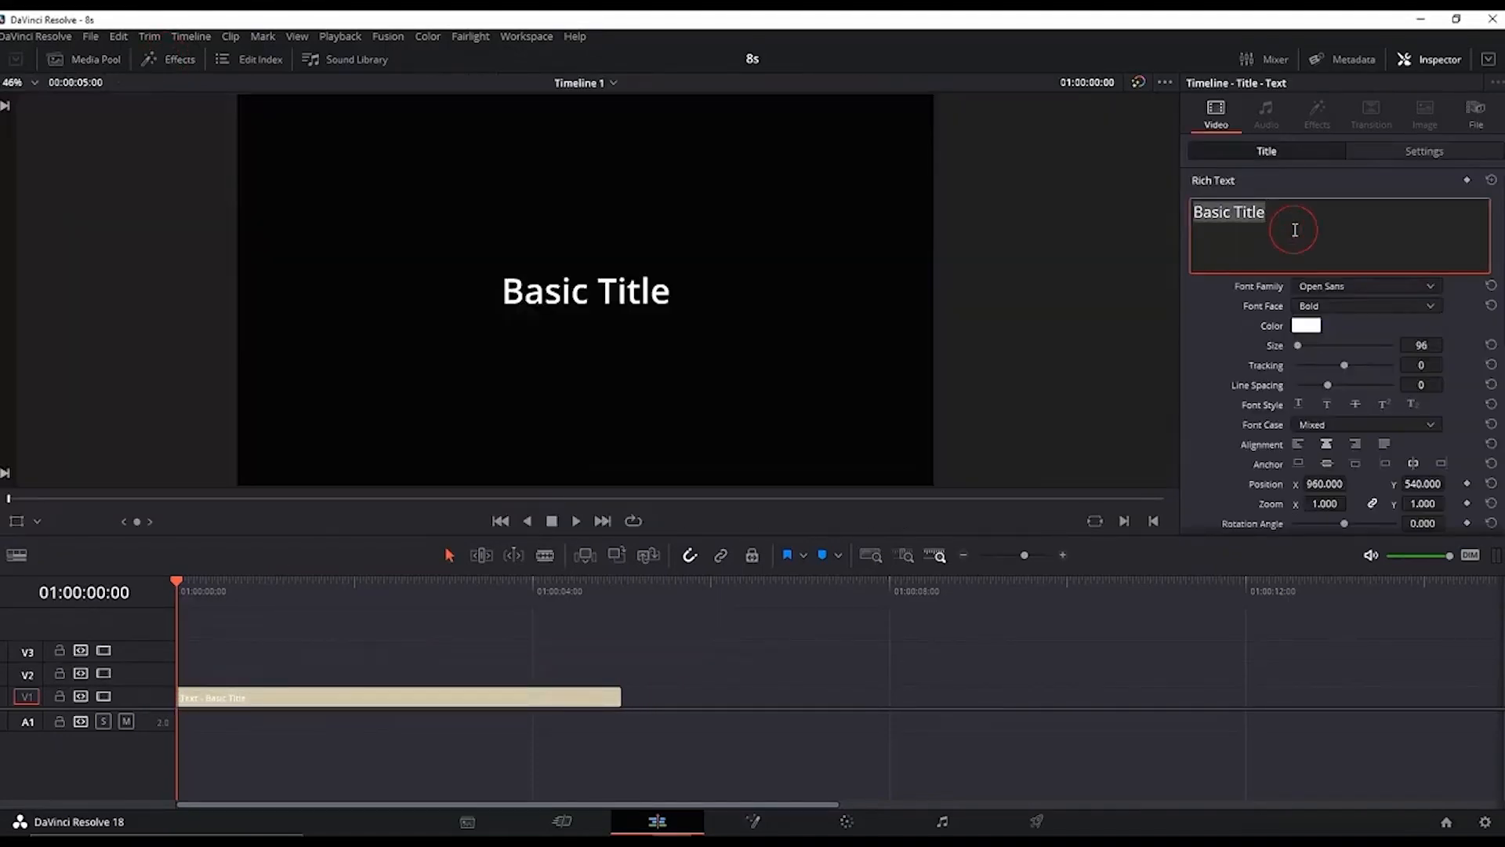
{"action": "type", "text": "SUBSCRIBE"}
Step: Change the title's font family and increase its size
{"action": "left_click", "coordinate": [1342, 287]}
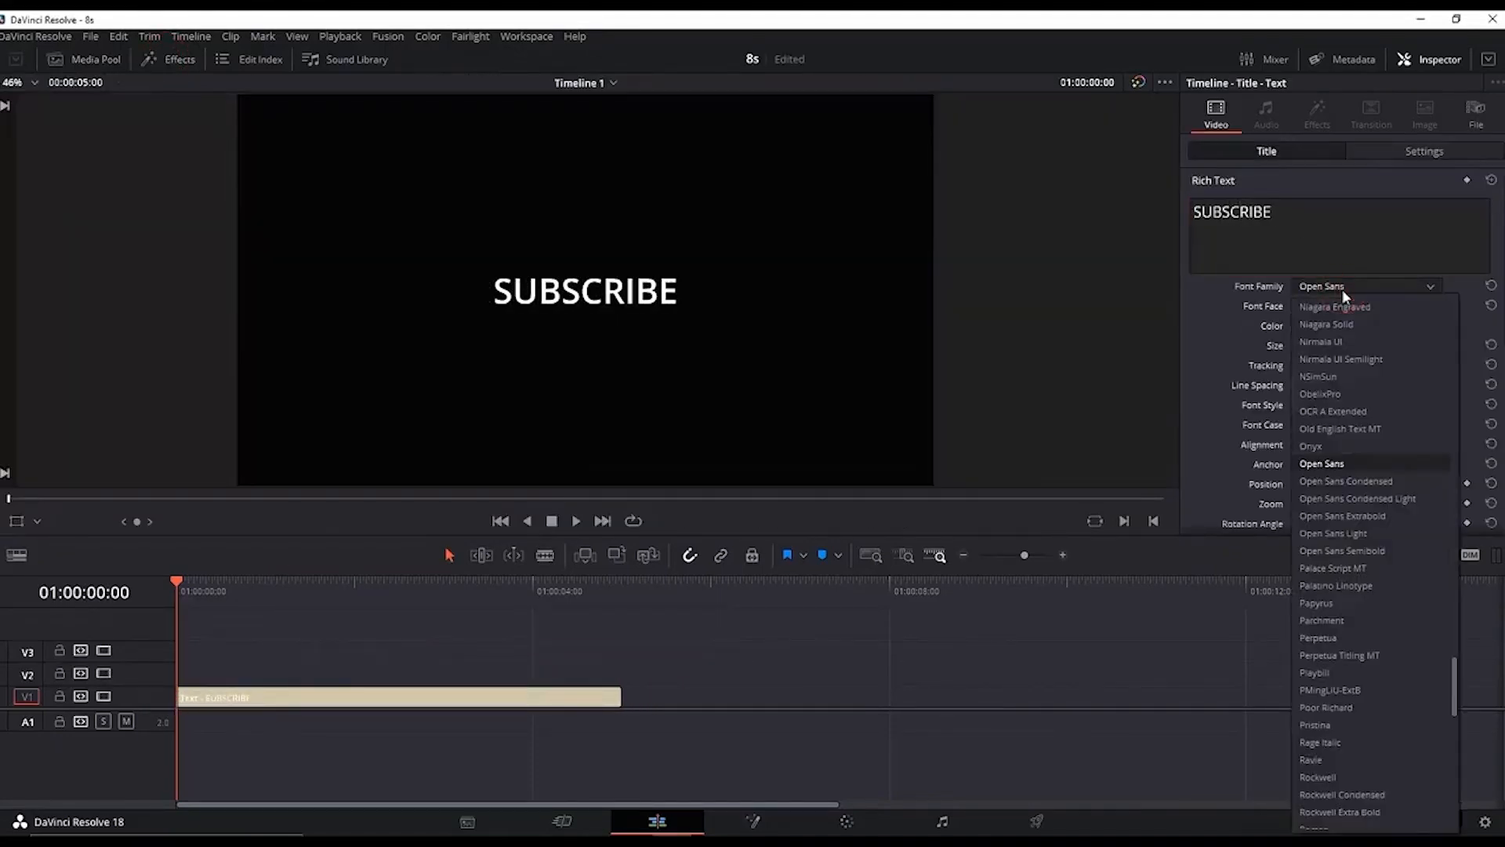
{"action": "scroll", "coordinate": [1342, 294], "scroll_direction": "up", "scroll_amount": 15}
{"action": "left_click", "coordinate": [1331, 376]}
{"action": "left_click_drag", "start_coordinate": [1417, 343], "coordinate": [1447, 344]}
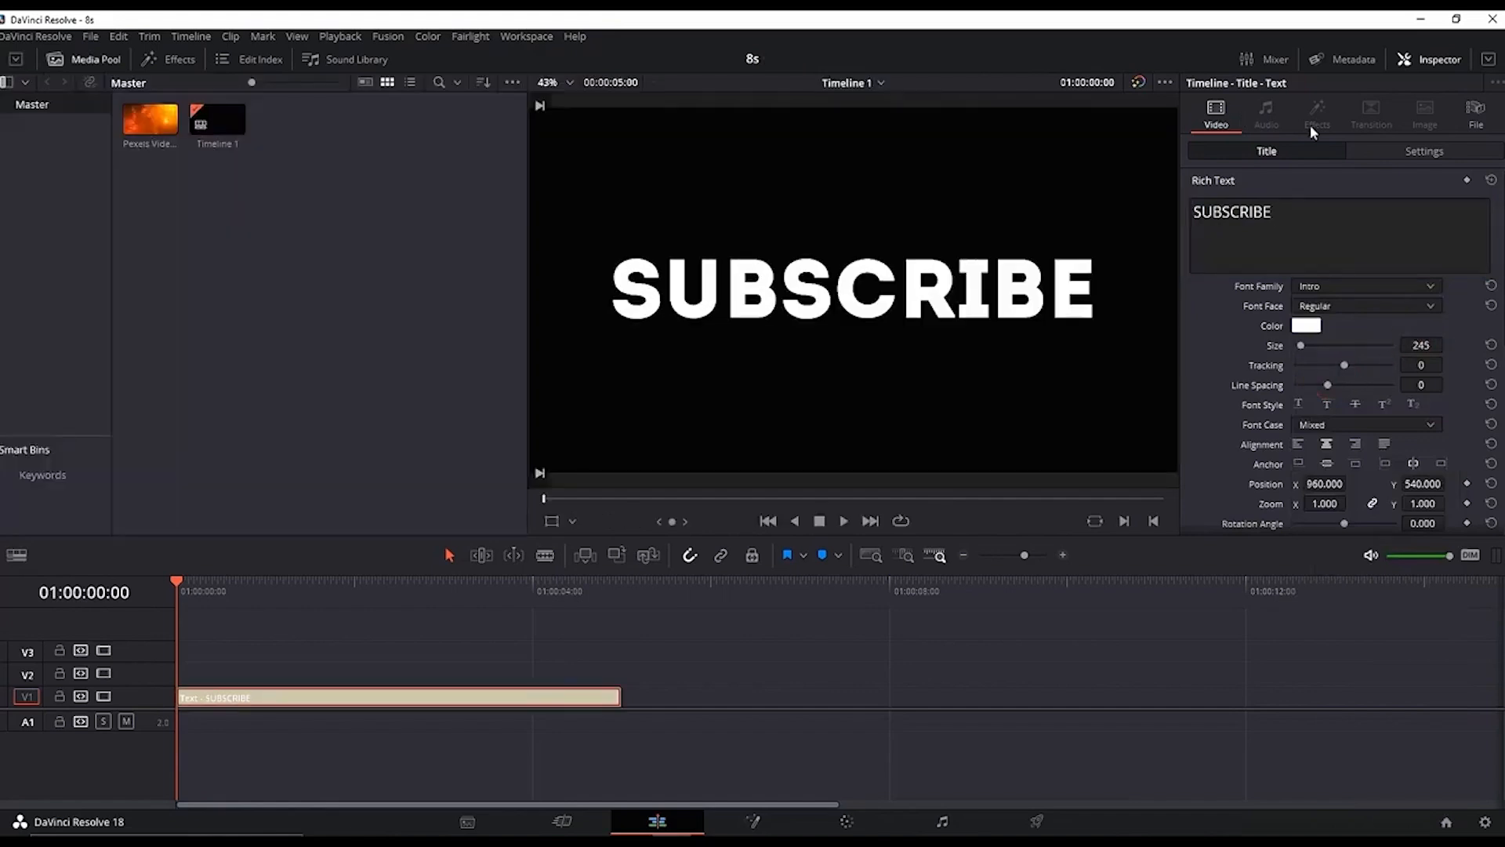
Step: Set the title's composite mode to Alpha
{"action": "left_click", "coordinate": [1415, 153]}
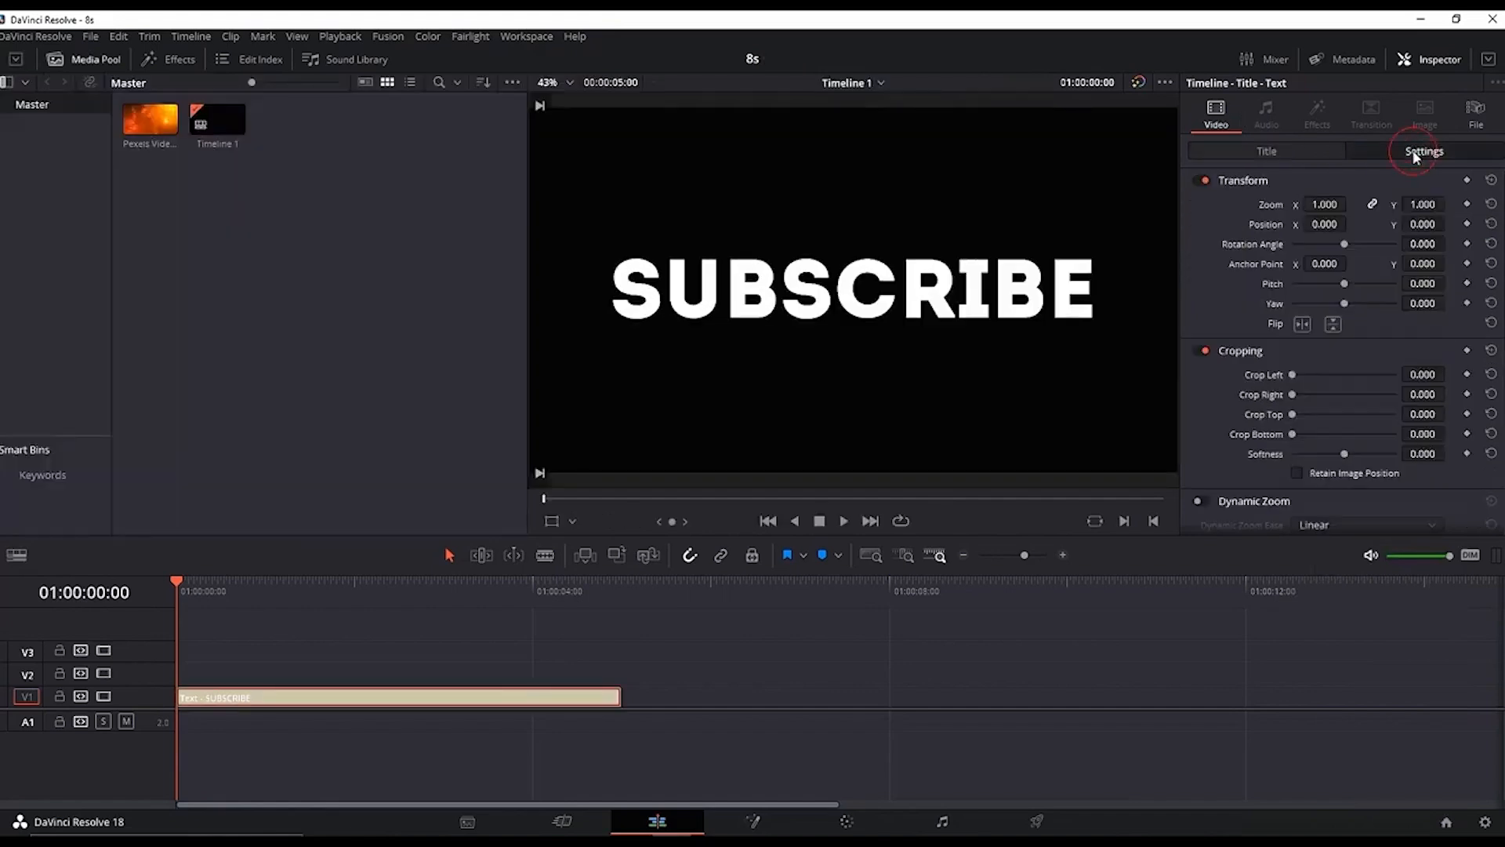
{"action": "scroll", "coordinate": [1397, 284], "scroll_direction": "down", "scroll_amount": 4}
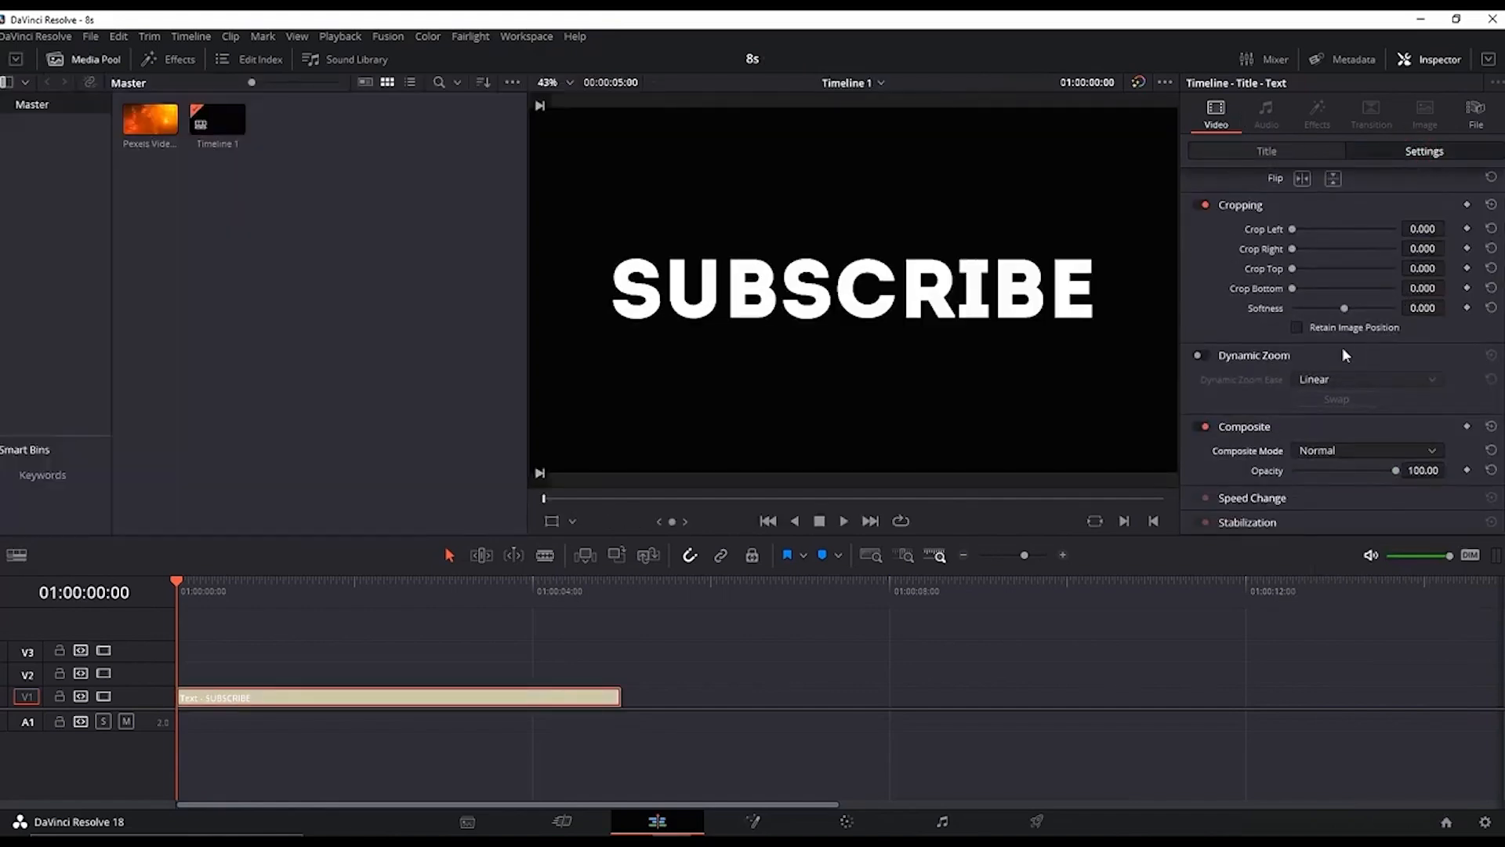
{"action": "left_click", "coordinate": [1385, 449]}
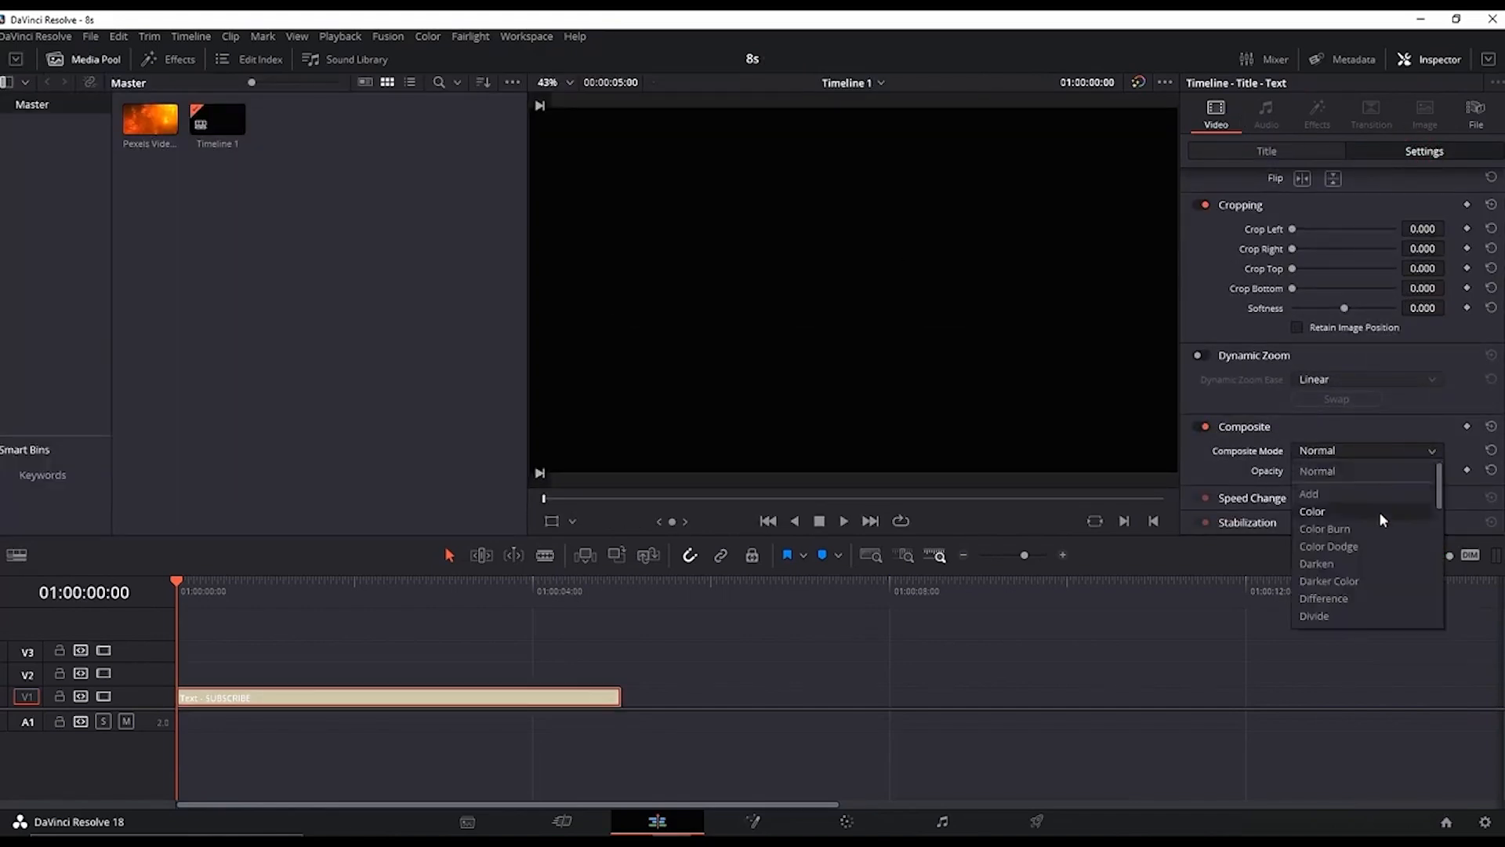
{"action": "scroll", "coordinate": [1381, 533], "scroll_direction": "down", "scroll_amount": 5}
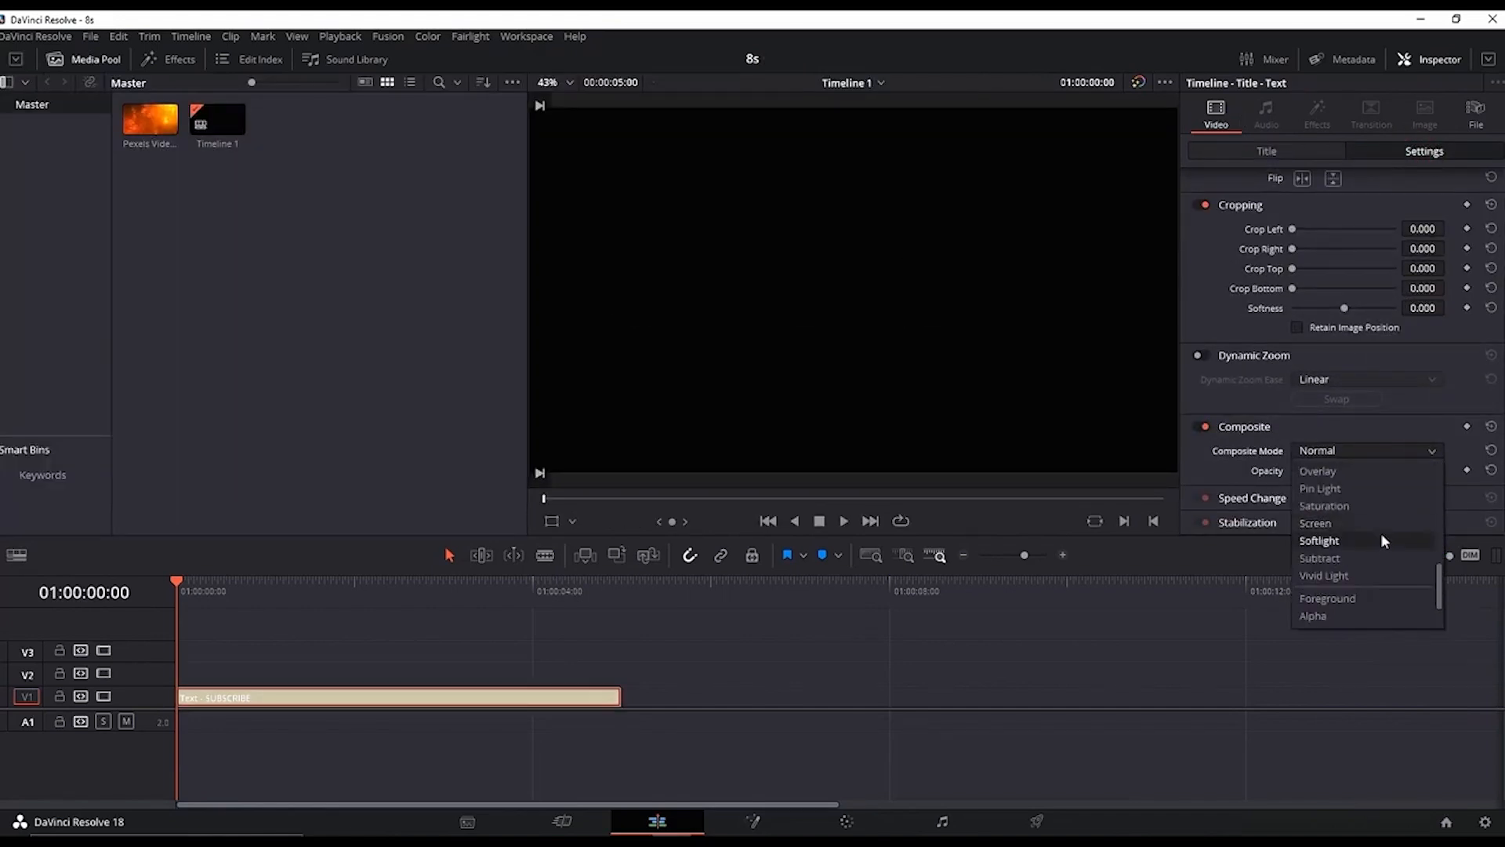
{"action": "left_click", "coordinate": [1343, 613]}
Step: Place the fire footage on track V2 above the title, set its composite mode to Foreground and play the result
{"action": "left_click_drag", "start_coordinate": [150, 119], "coordinate": [174, 674]}
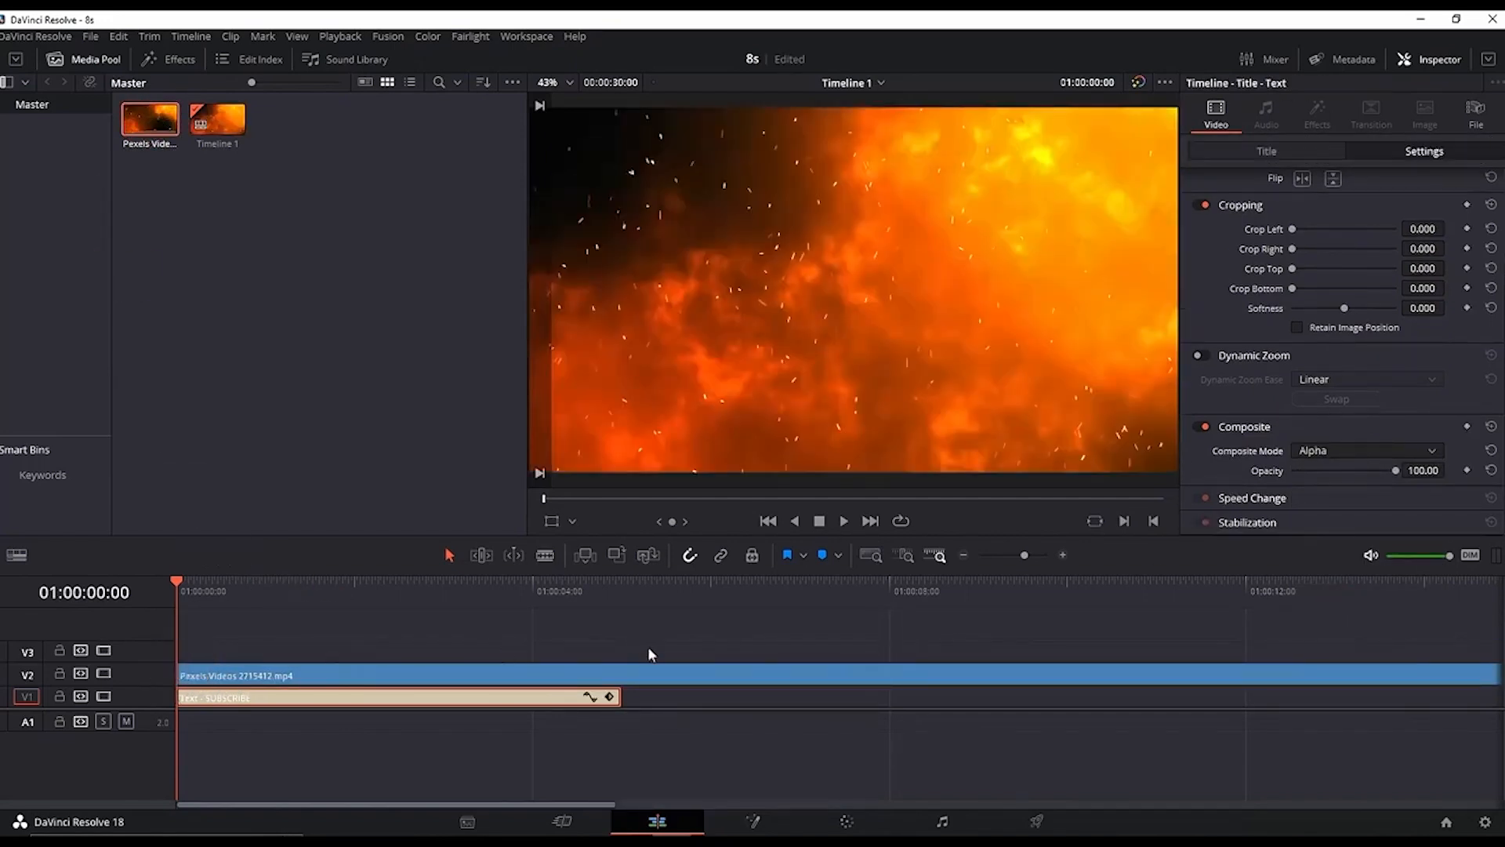
{"action": "left_click", "coordinate": [405, 676]}
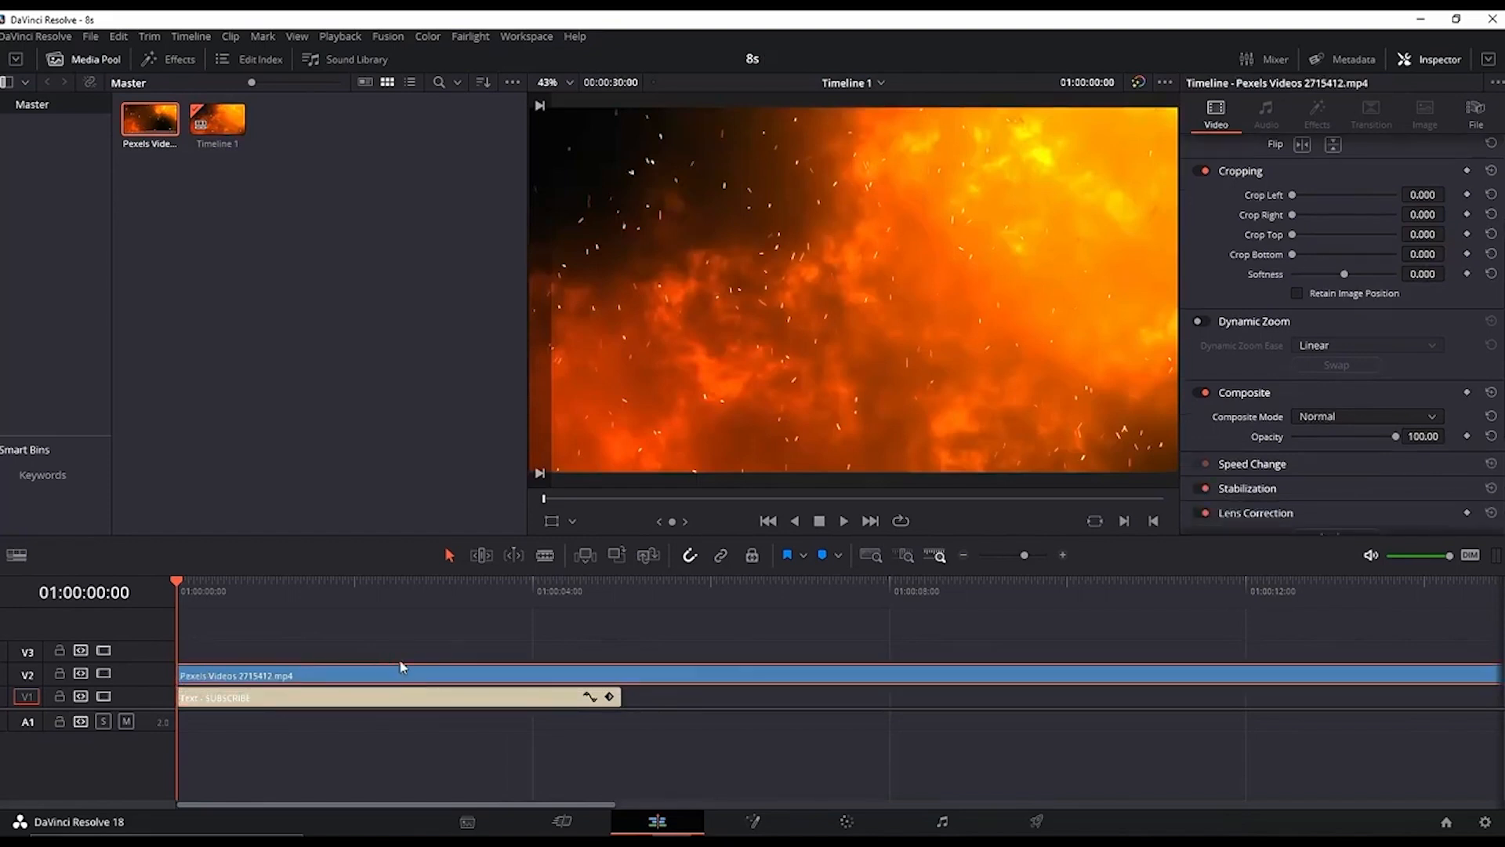
{"action": "left_click", "coordinate": [1330, 421]}
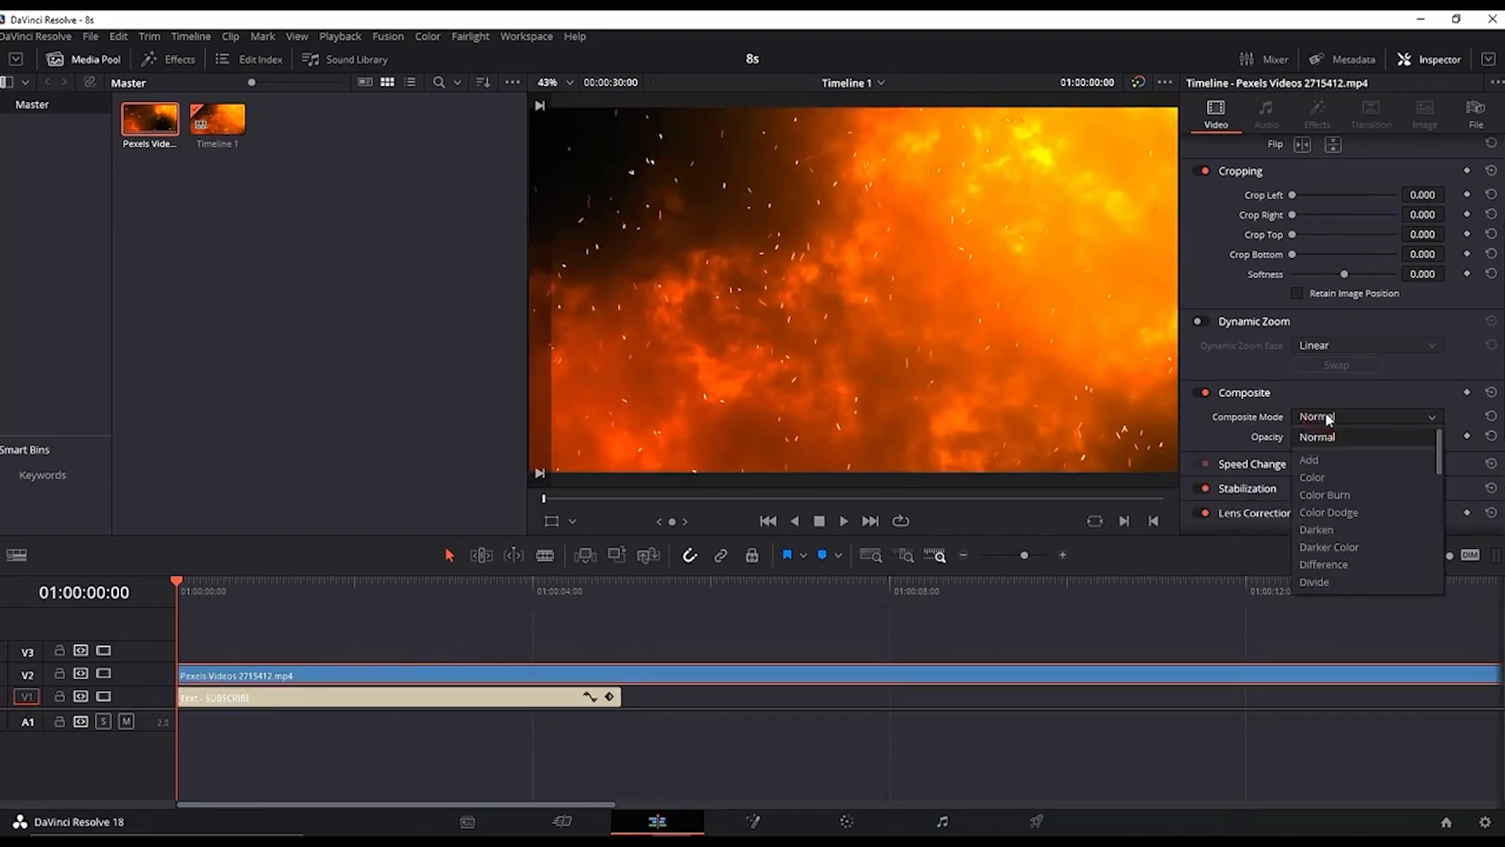
{"action": "key", "text": "f"}
{"action": "left_click", "coordinate": [1336, 584]}
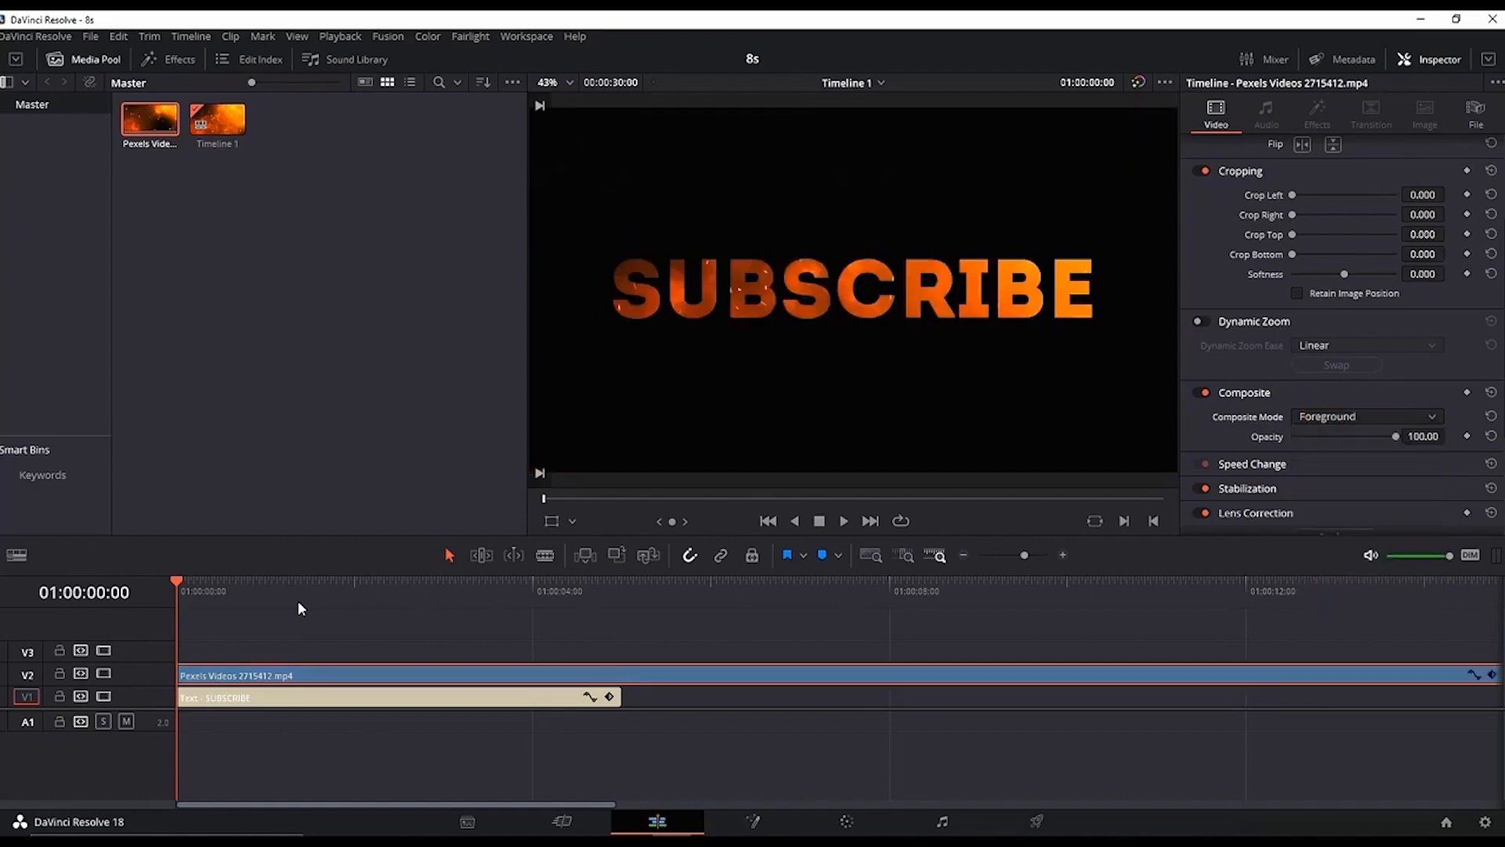
{"action": "key", "text": "space"}
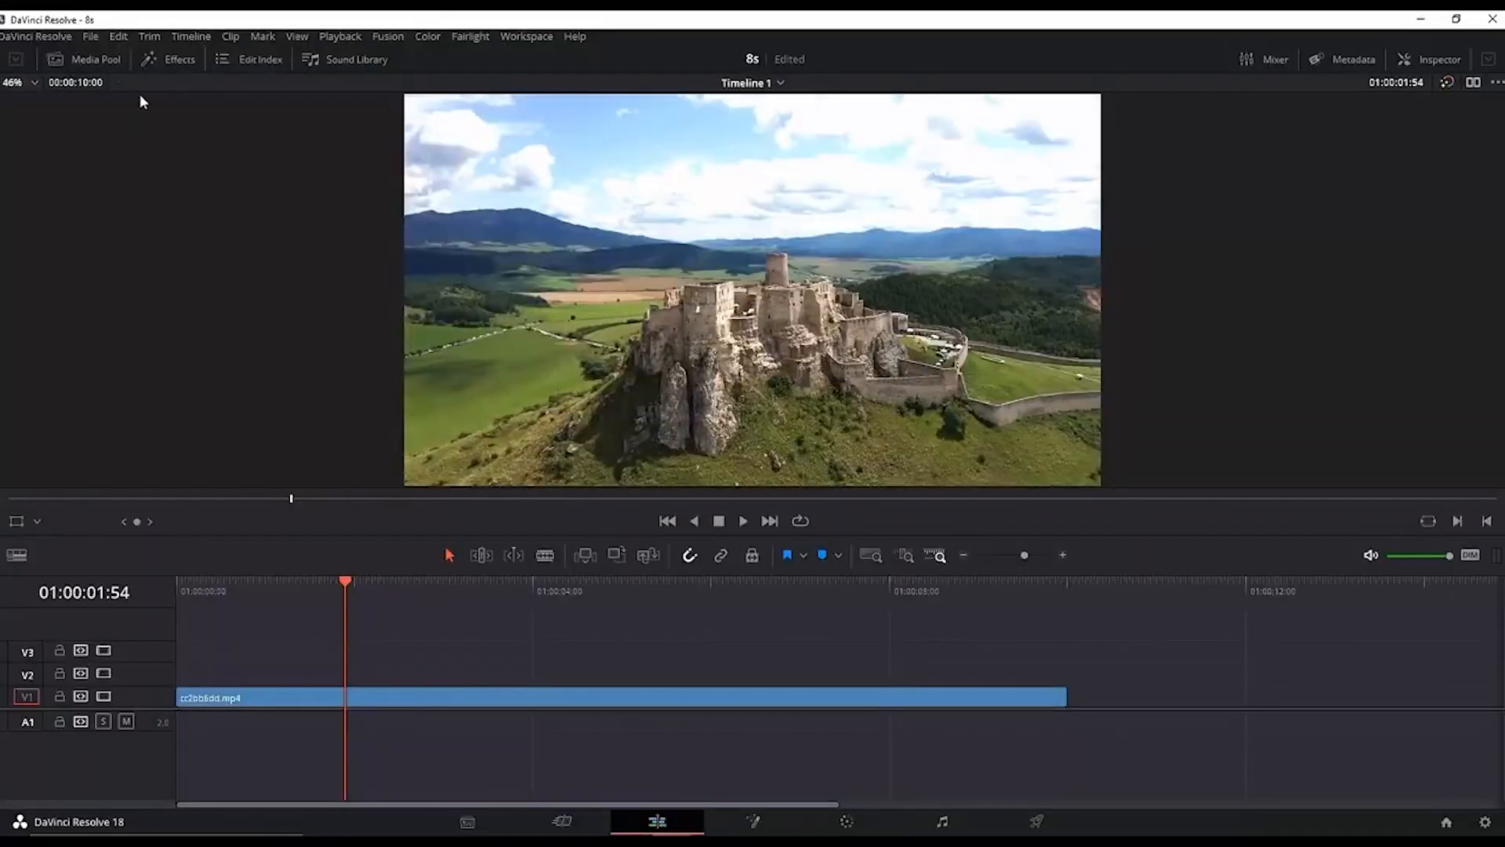
Step: Add an Adjustment Clip to track V2 above the castle footage and extend it to the footage's full length
{"action": "left_click", "coordinate": [161, 60]}
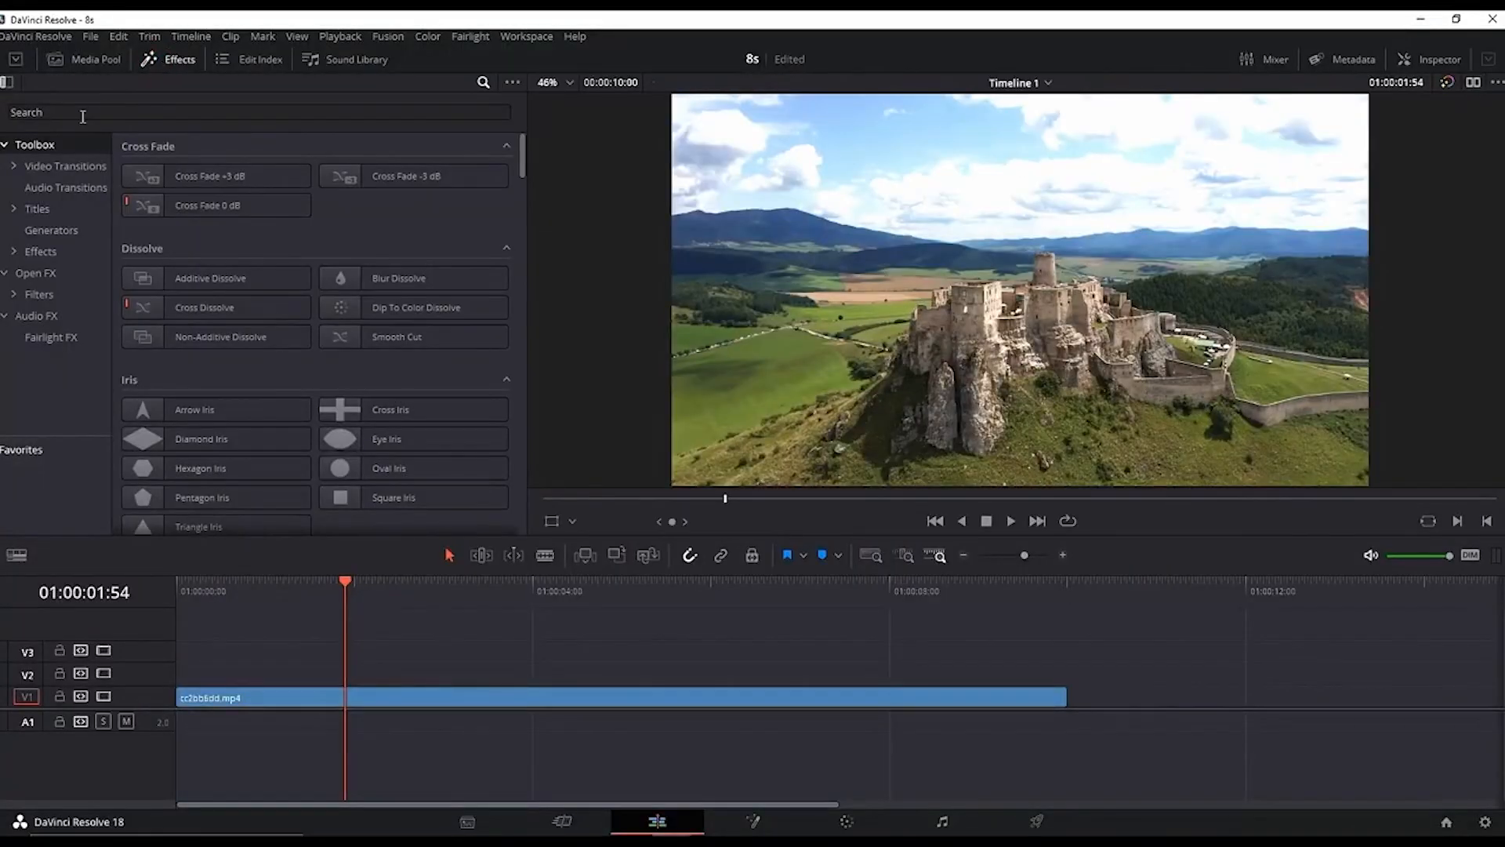
{"action": "left_click", "coordinate": [108, 116]}
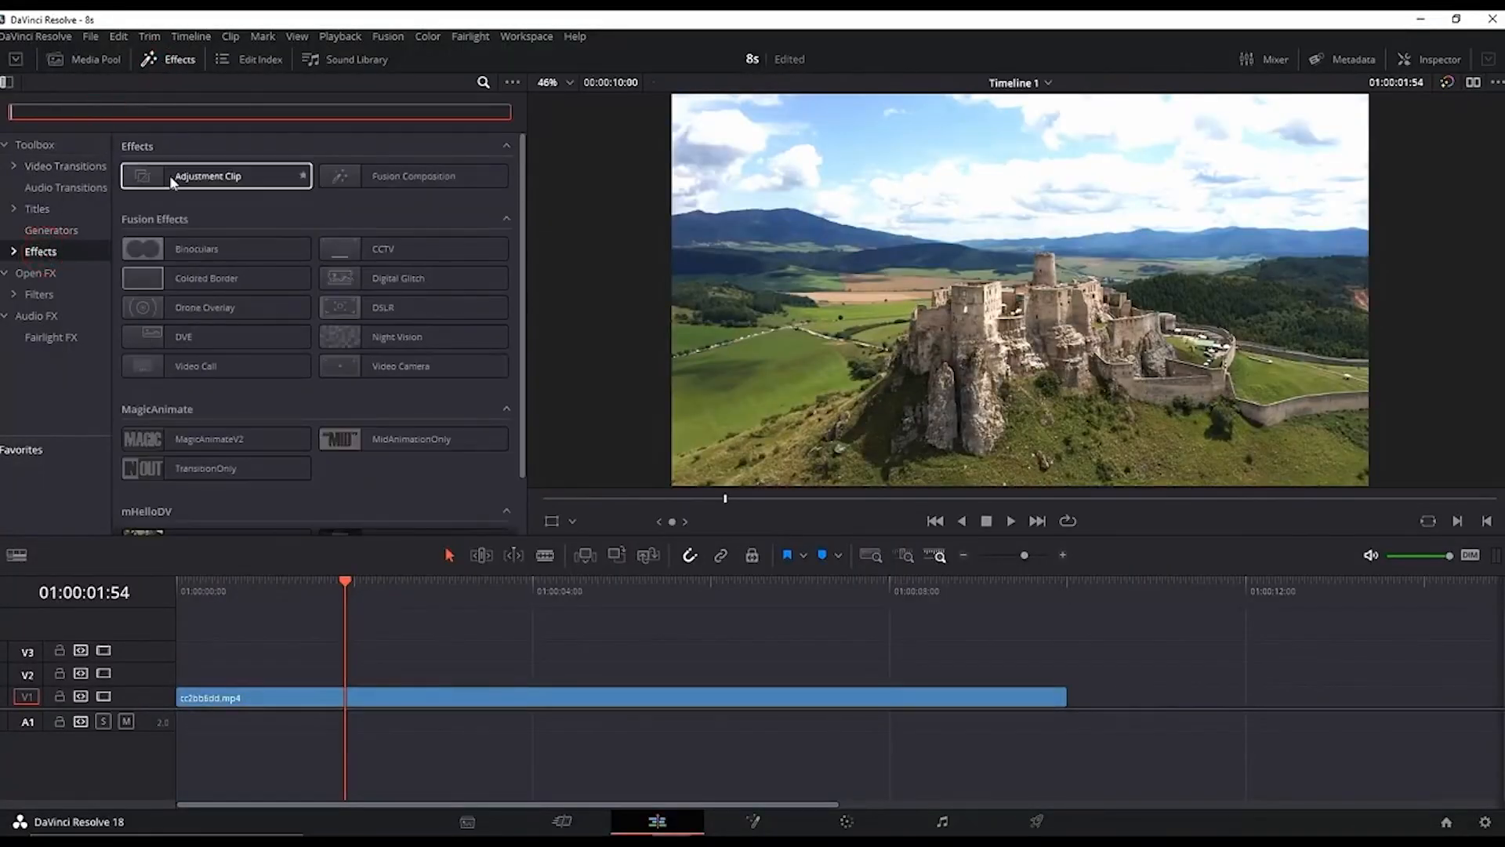
{"action": "left_click_drag", "start_coordinate": [175, 183], "coordinate": [187, 675]}
{"action": "left_click_drag", "start_coordinate": [622, 675], "coordinate": [1067, 675]}
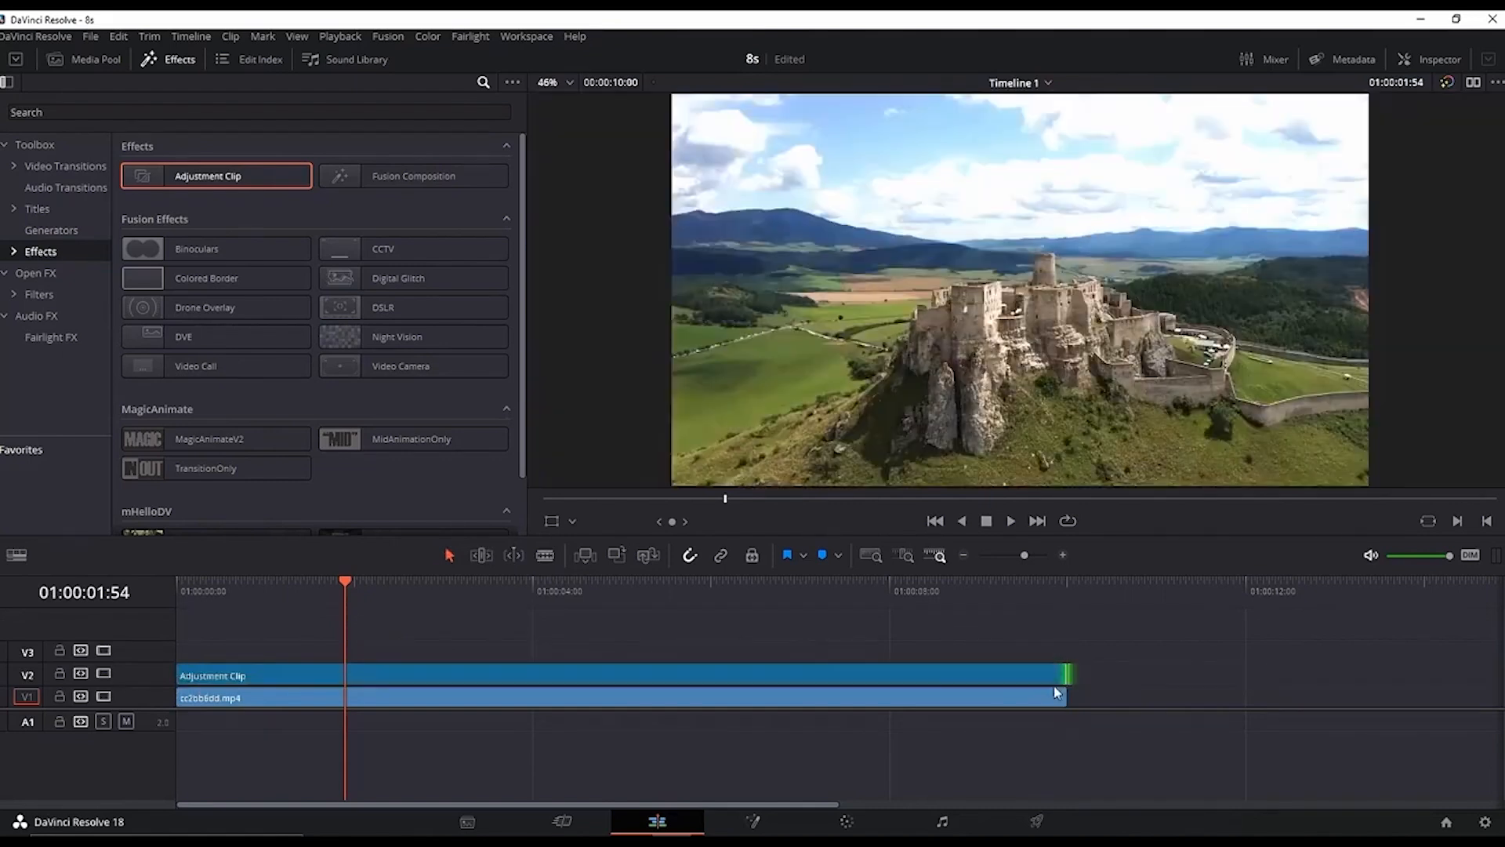
Step: Search Open FX for the Mirrors effect and apply it to the adjustment clip
{"action": "left_click", "coordinate": [35, 275]}
{"action": "left_click", "coordinate": [210, 112]}
{"action": "type", "text": "mirr"}
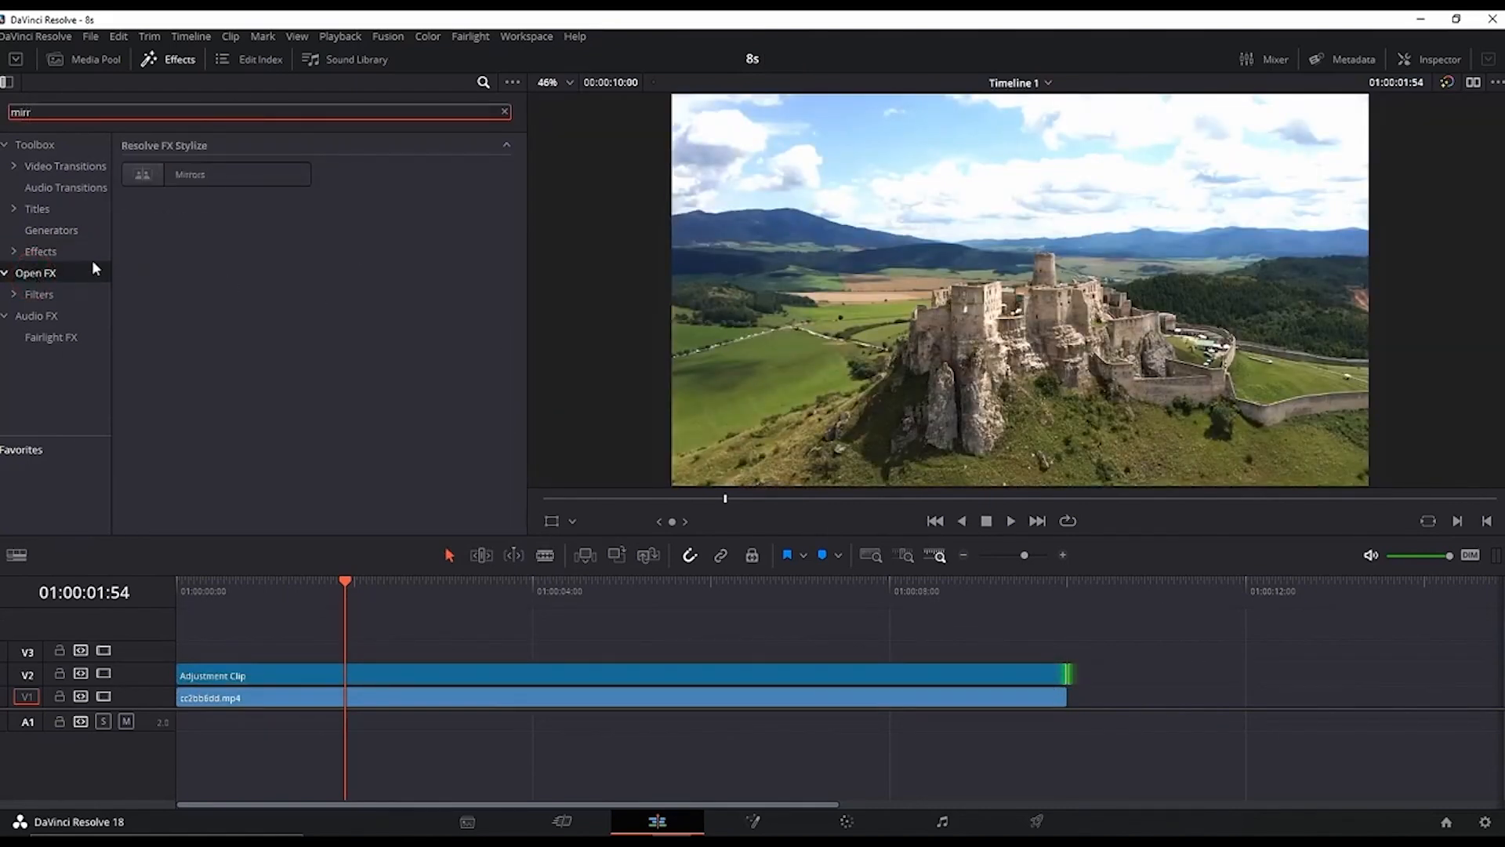
{"action": "left_click_drag", "start_coordinate": [209, 175], "coordinate": [562, 671]}
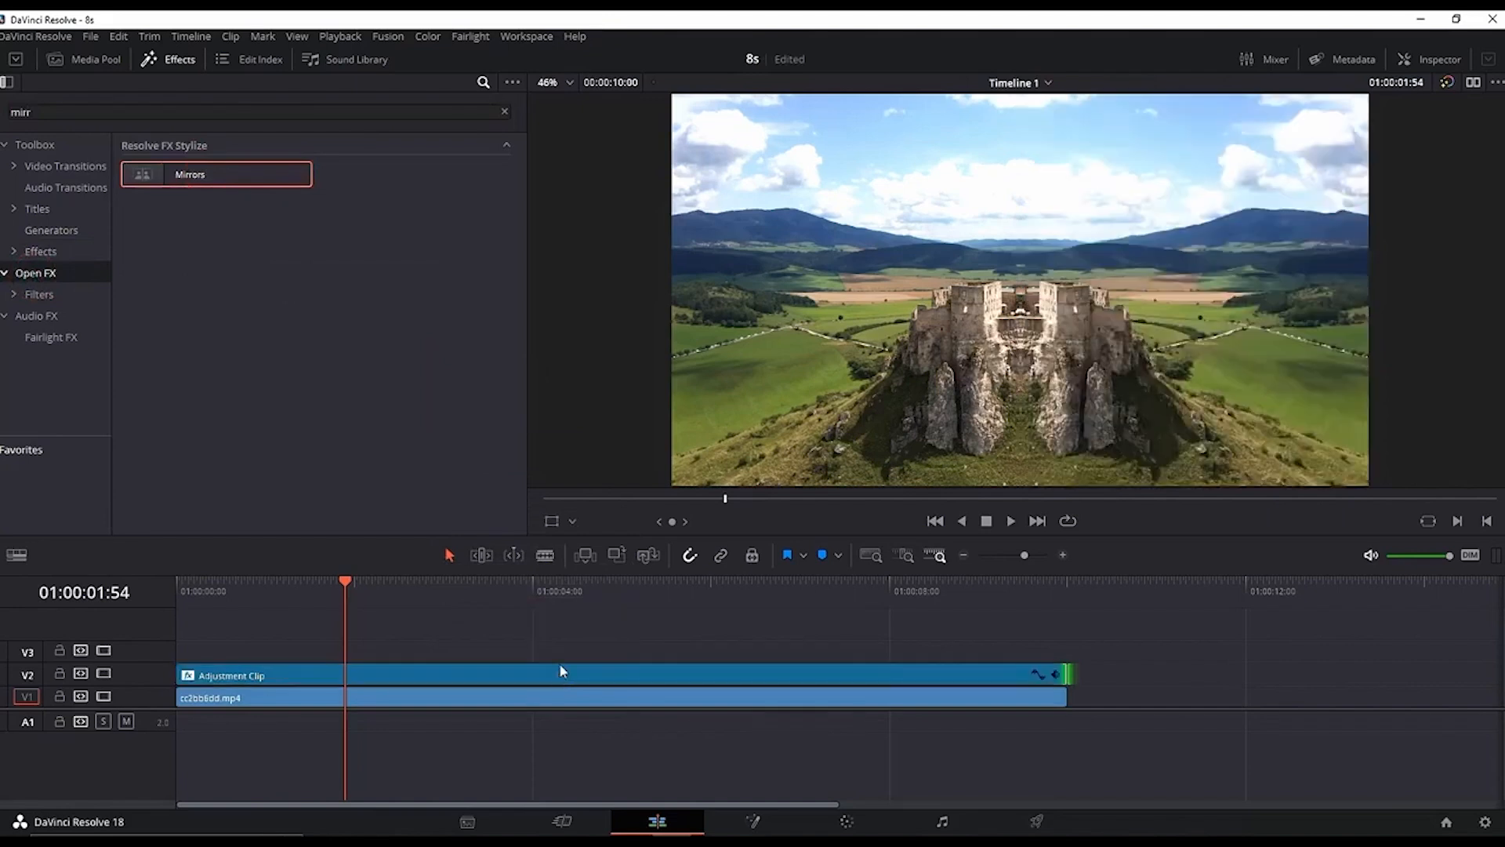
Step: Set the Mirror 1 angle of the adjustment clip's Mirrors effect to -90 and play the result
{"action": "left_click", "coordinate": [468, 674]}
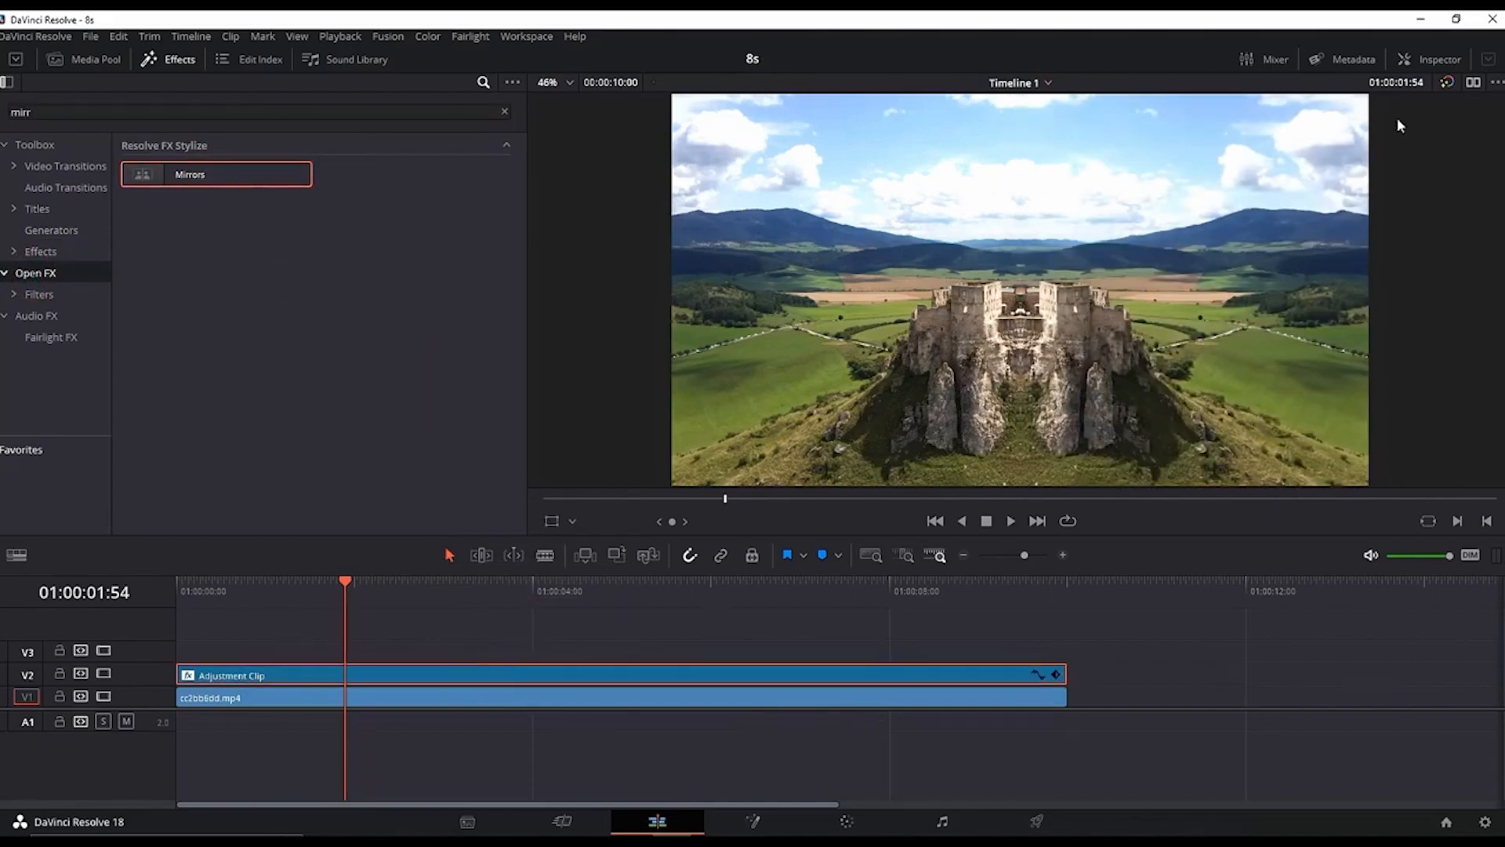
{"action": "left_click", "coordinate": [1407, 67]}
{"action": "left_click", "coordinate": [171, 60]}
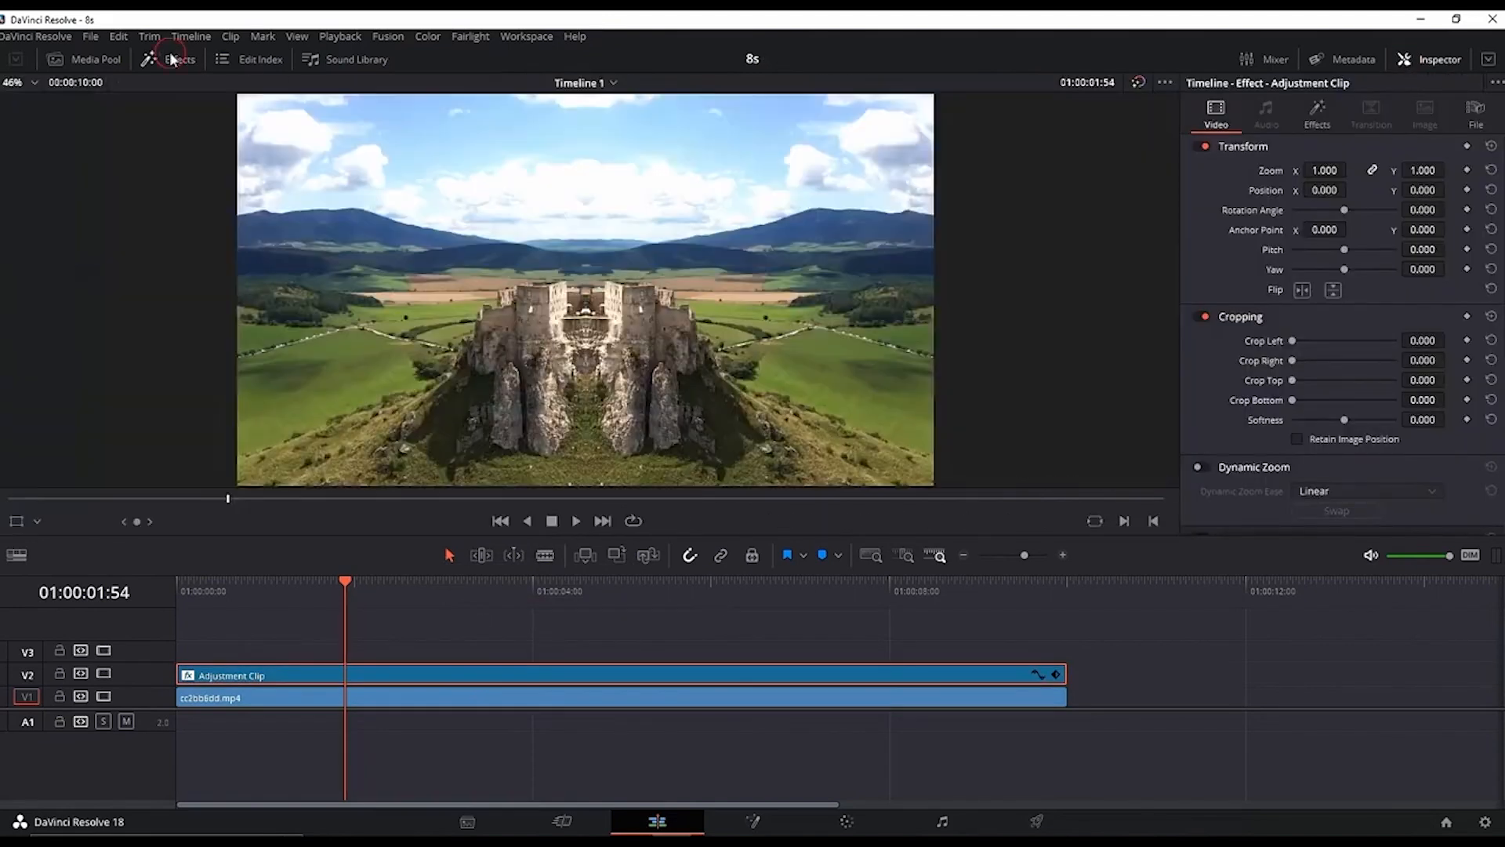
{"action": "left_click", "coordinate": [1320, 118]}
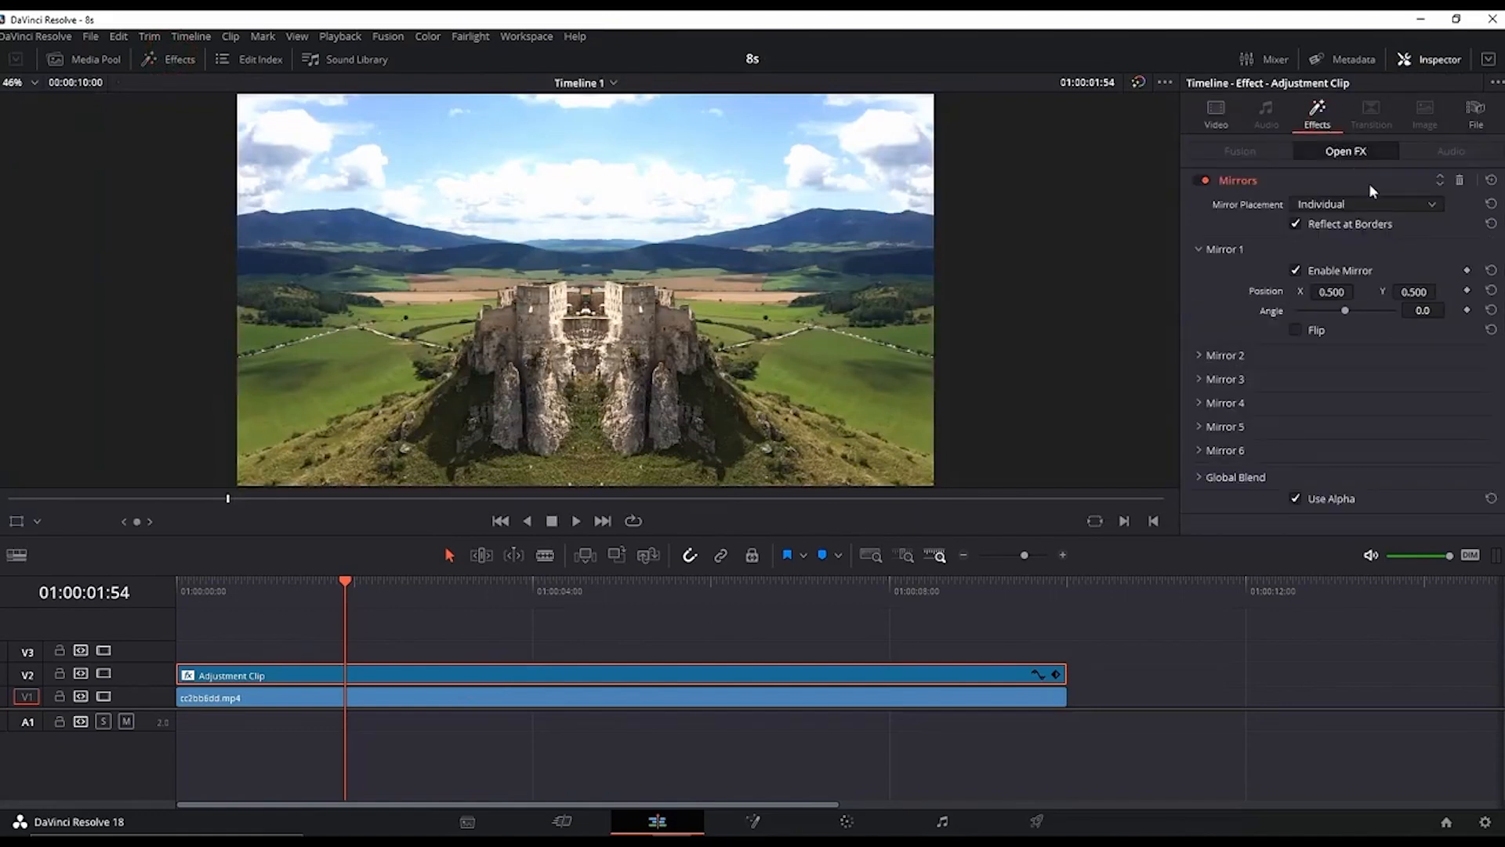
{"action": "left_click_drag", "start_coordinate": [1345, 311], "coordinate": [1288, 310]}
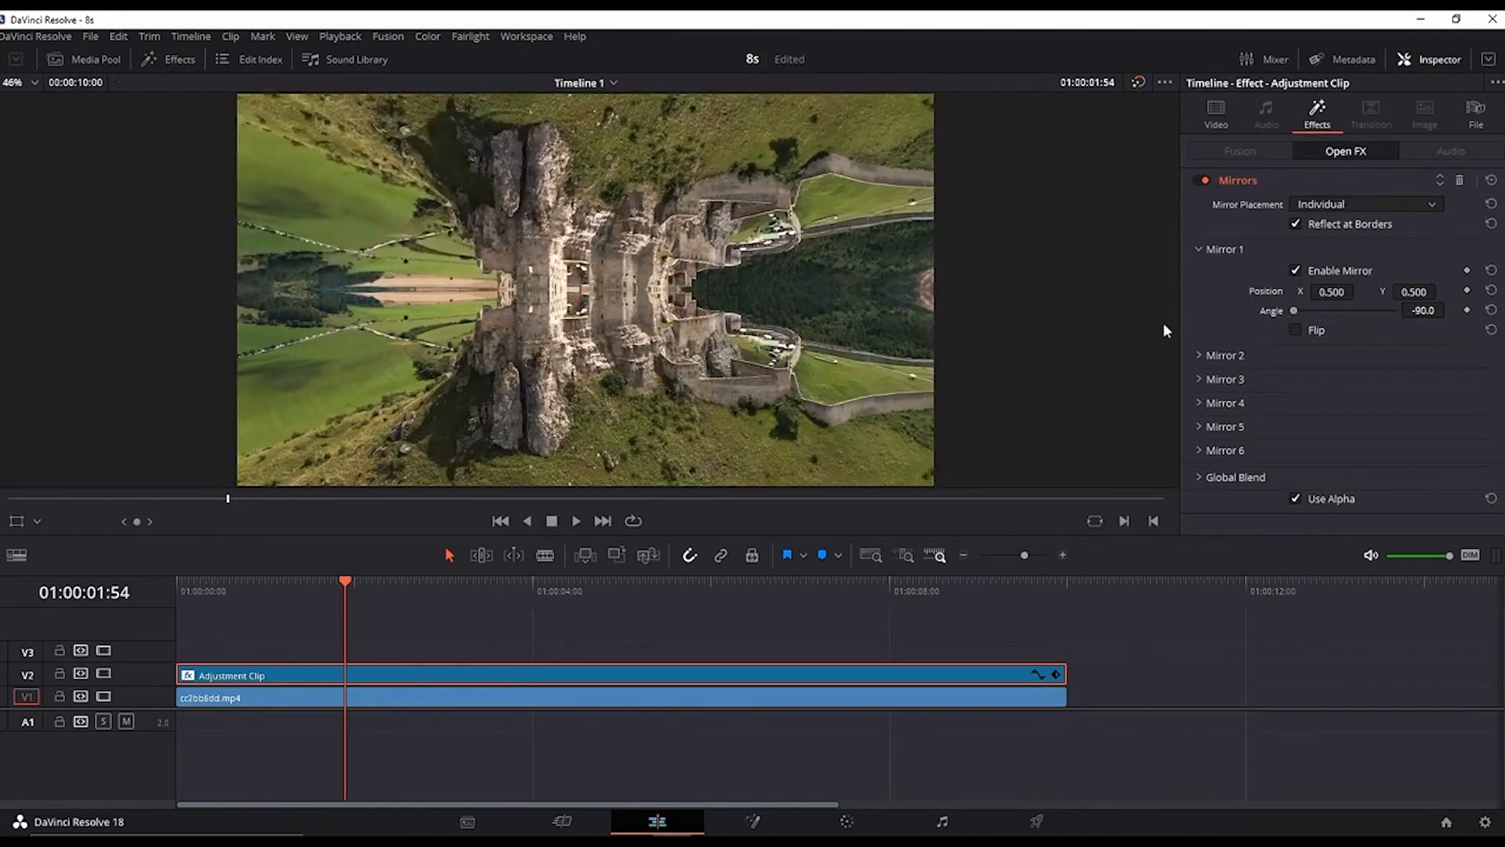
{"action": "key", "text": "space"}
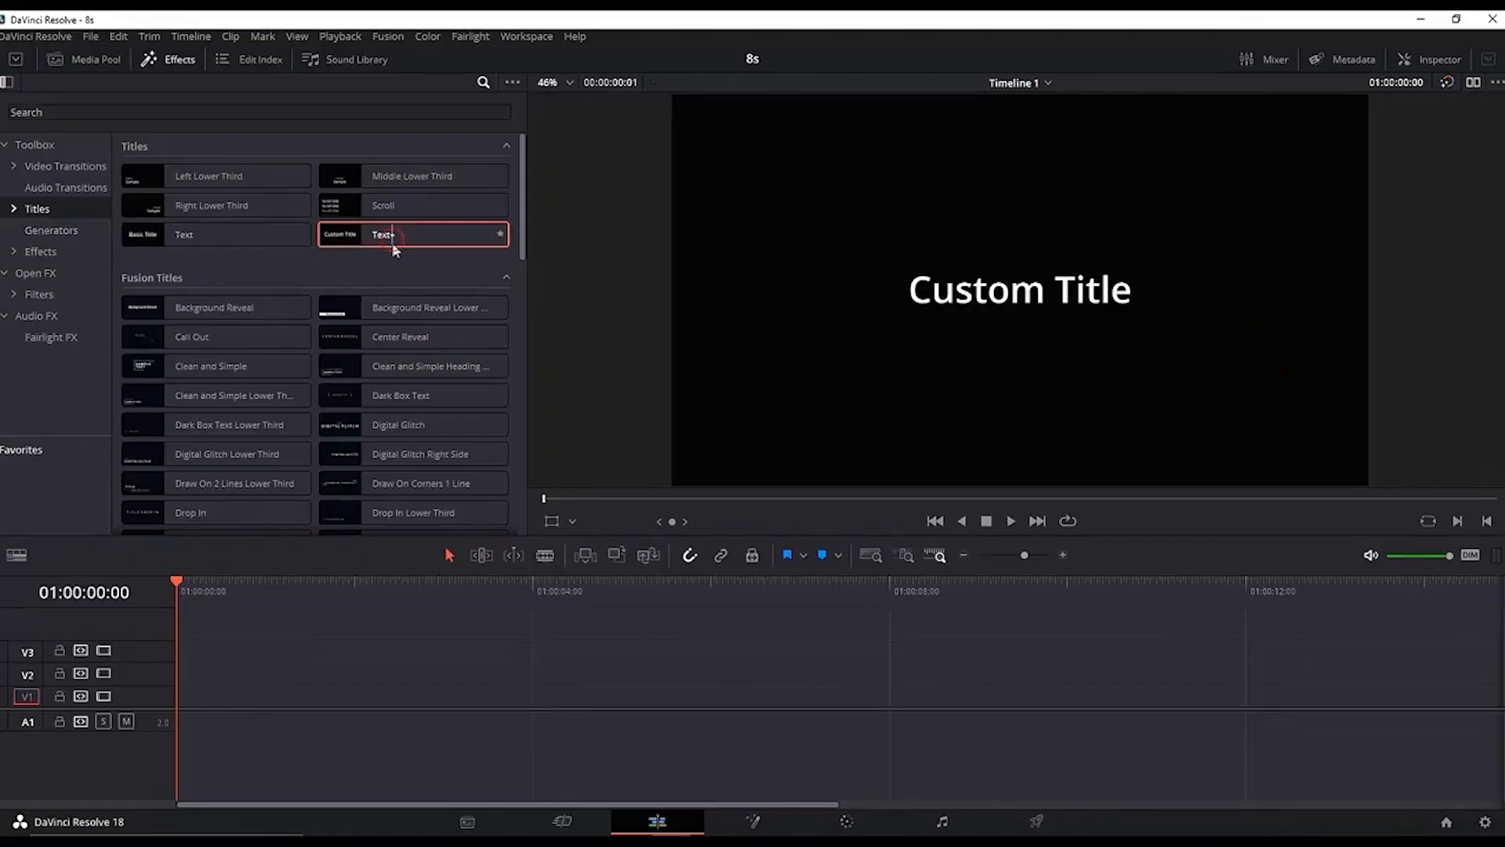
Step: Add a Text+ title to track V1 and enter SUBSCRIBE as its text
{"action": "left_click_drag", "start_coordinate": [392, 242], "coordinate": [192, 689]}
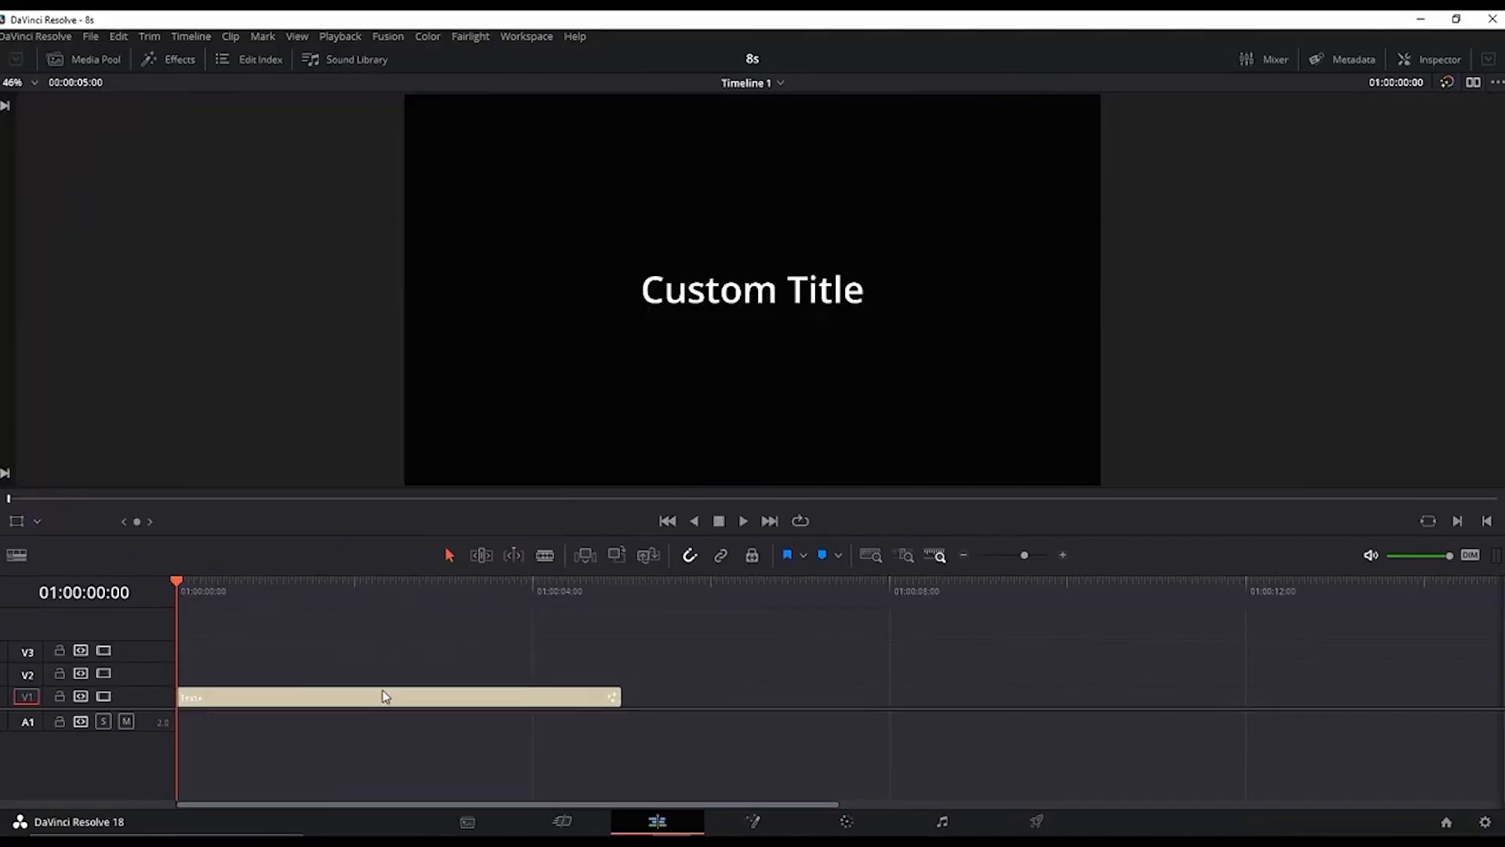
{"action": "left_click", "coordinate": [383, 696]}
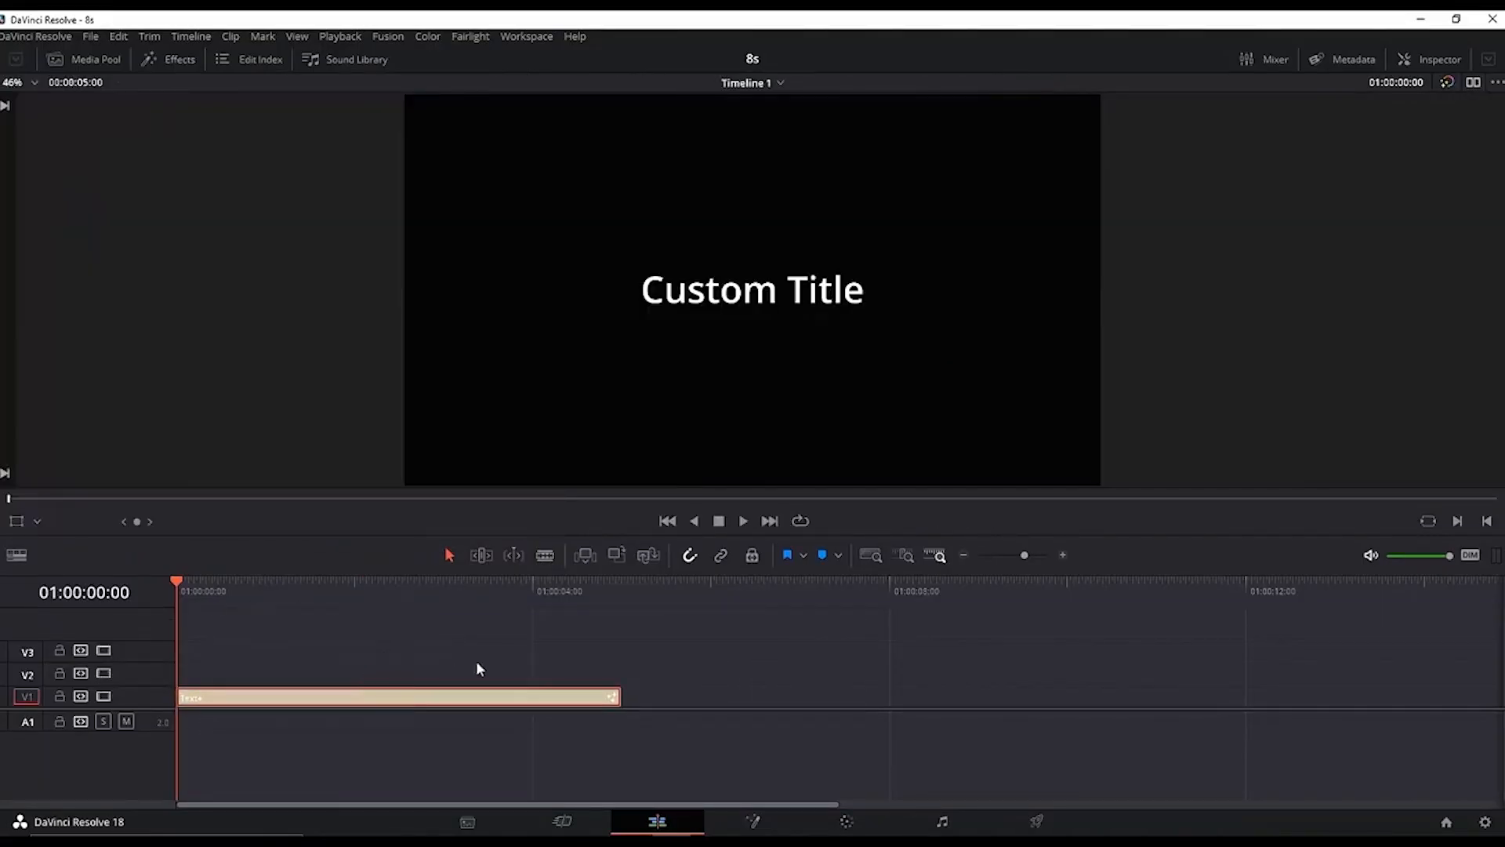
{"action": "left_click", "coordinate": [1425, 63]}
{"action": "triple_click", "coordinate": [1296, 247]}
{"action": "type", "text": "SUBSCRIBE"}
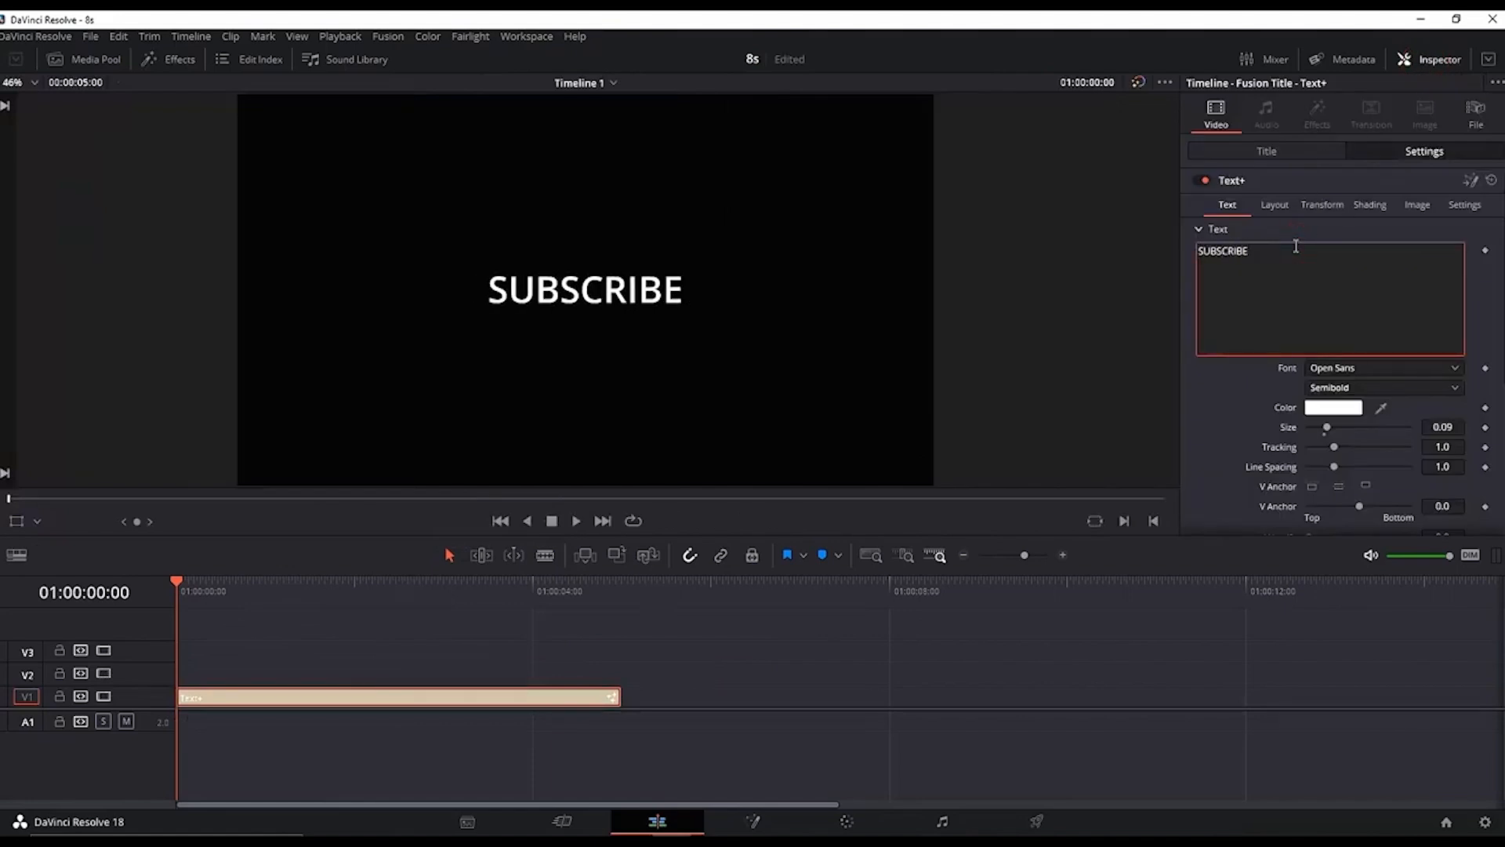
Step: Change the title's font to Beon
{"action": "left_click", "coordinate": [1390, 368]}
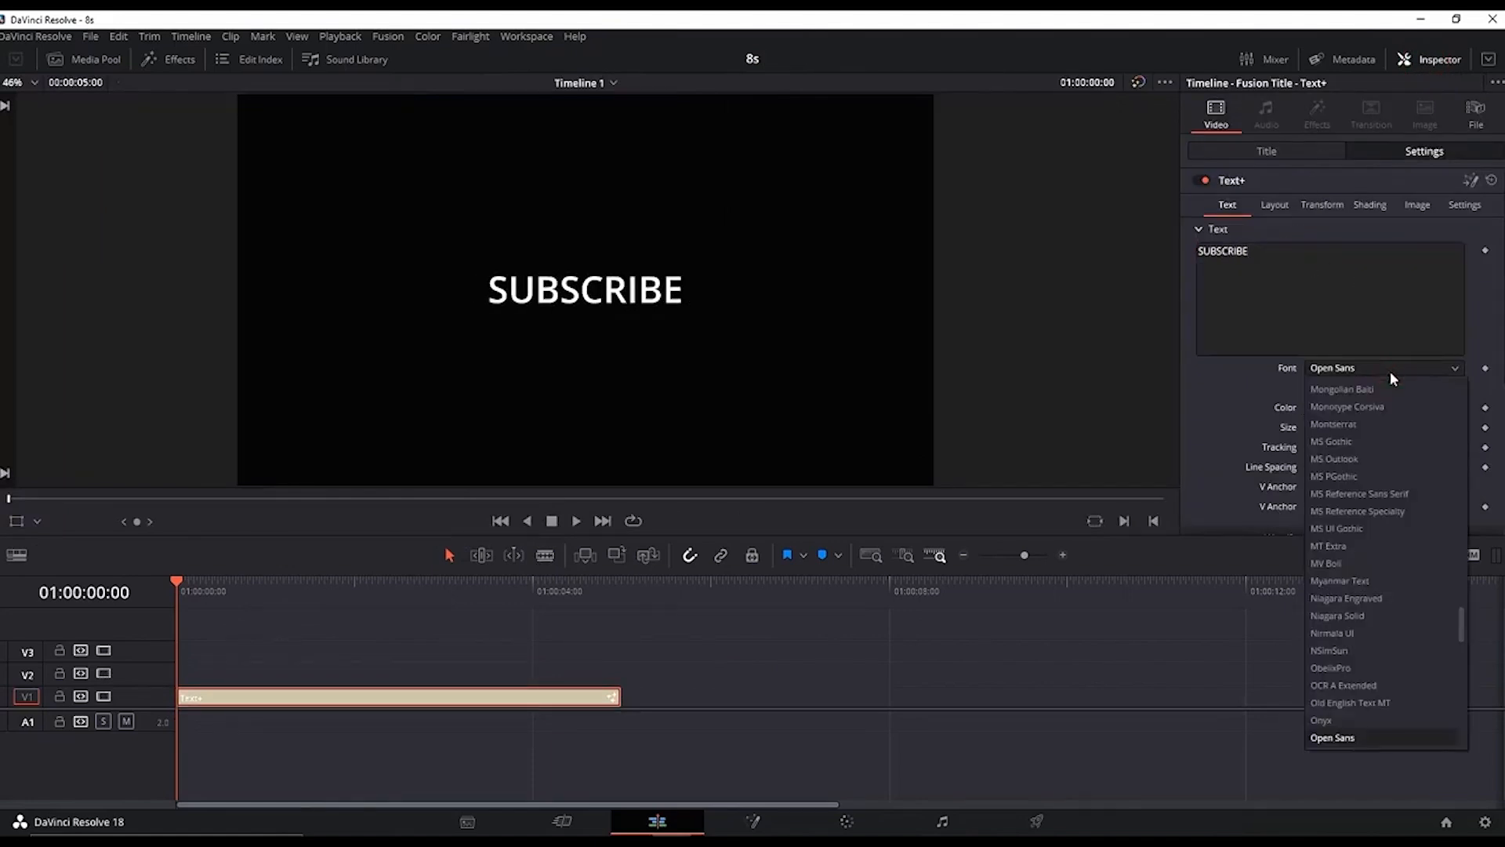
{"action": "key", "text": "b"}
{"action": "left_click", "coordinate": [1352, 475]}
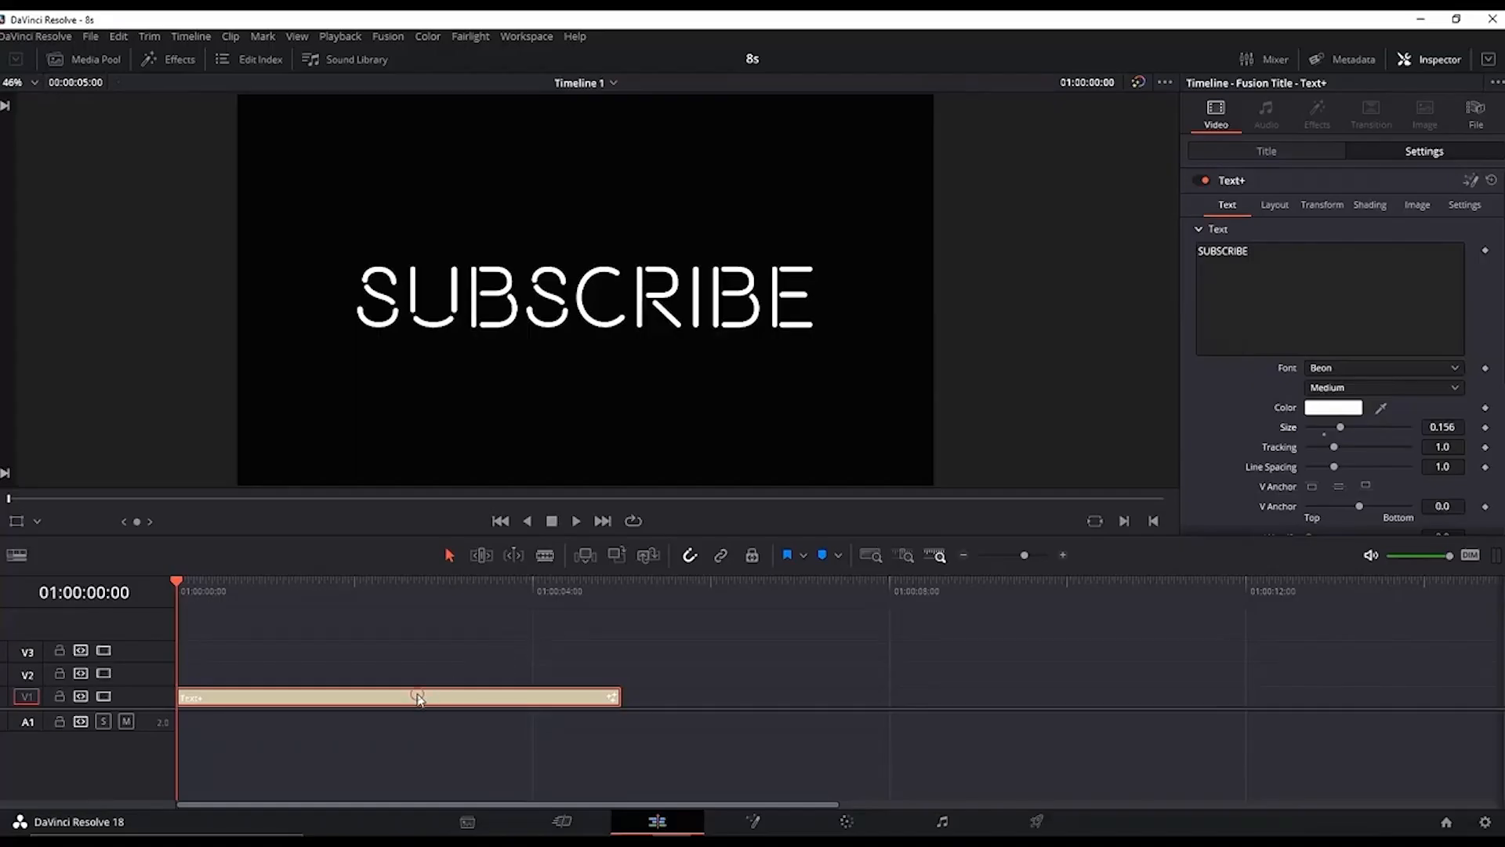
Step: Duplicate the title onto track V2 and open the copy in Fusion
{"action": "left_click_drag", "start_coordinate": [418, 697], "coordinate": [443, 674]}
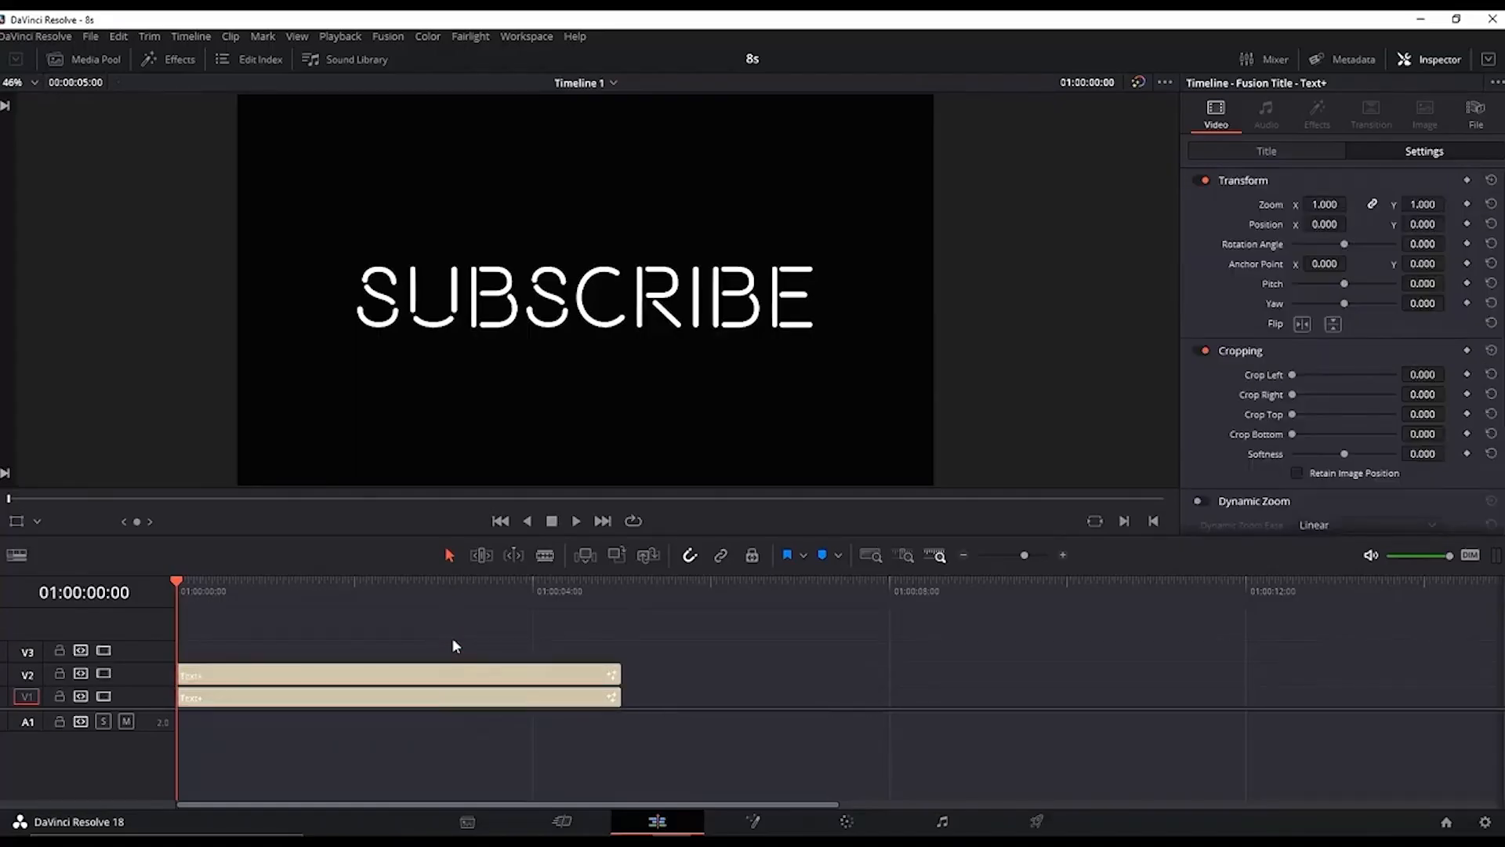
{"action": "left_click", "coordinate": [224, 681]}
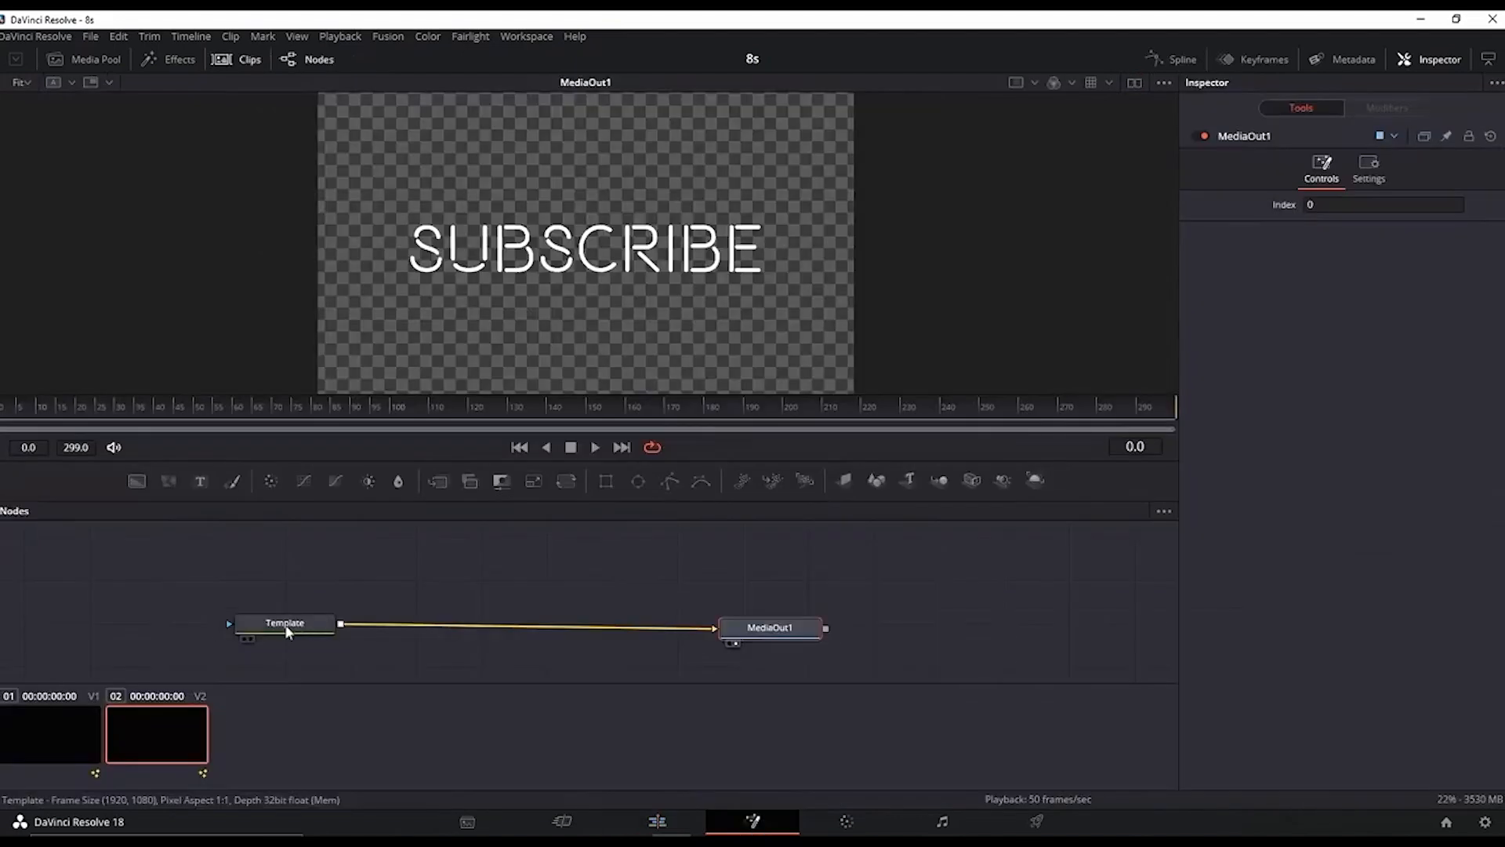
Step: Add a Glow node after the Template node and set Glow Size to about 36.2 and Glow to about 0.89
{"action": "left_click", "coordinate": [287, 632]}
{"action": "key", "text": "ctrl+space"}
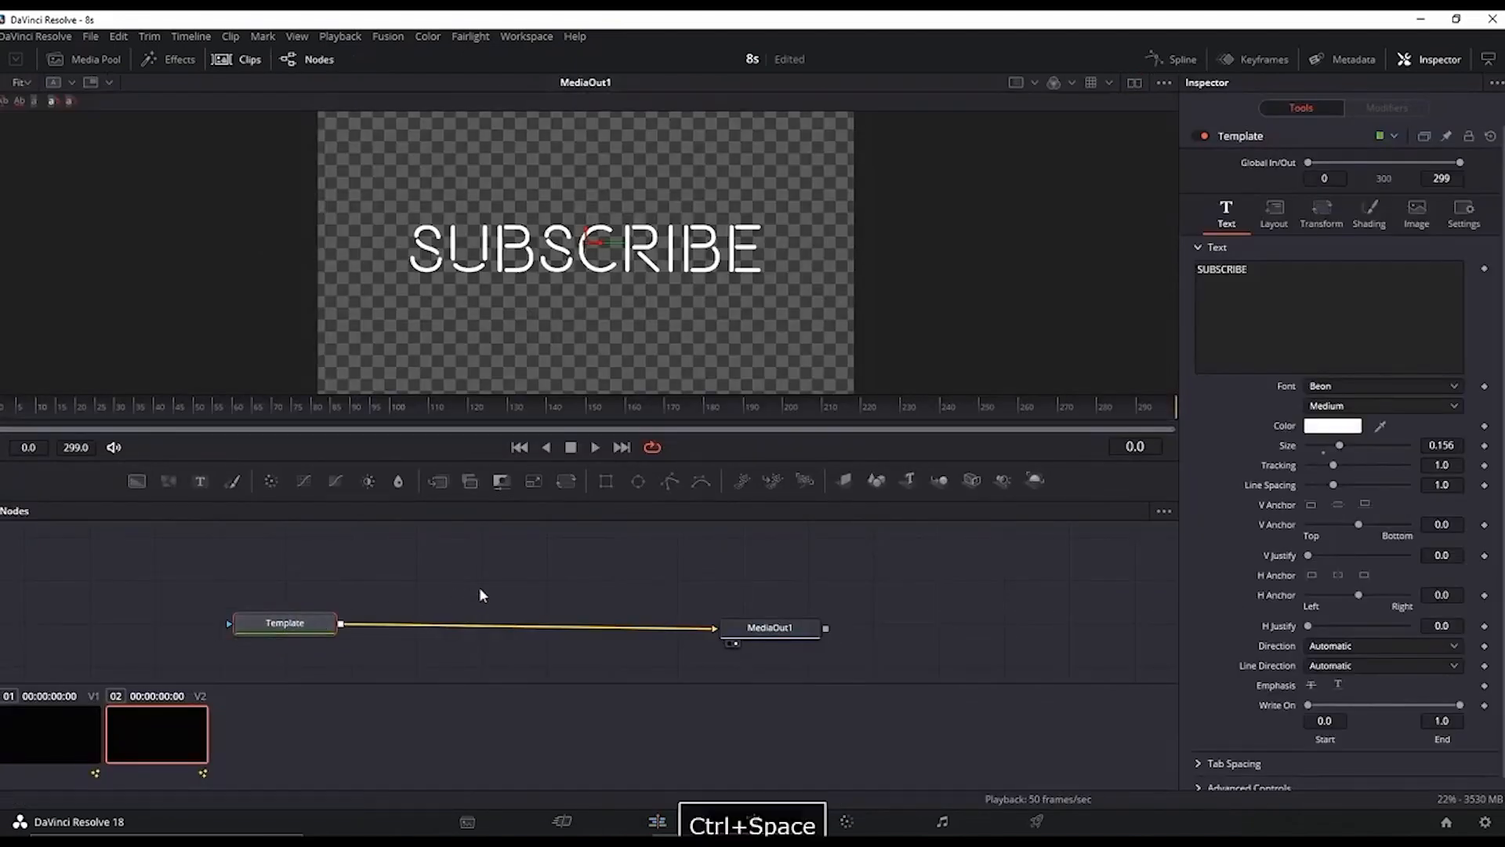
{"action": "type", "text": "corr"}
{"action": "key", "text": "BackSpace"}
{"action": "key", "text": "BackSpace"}
{"action": "key", "text": "BackSpace"}
{"action": "key", "text": "BackSpace"}
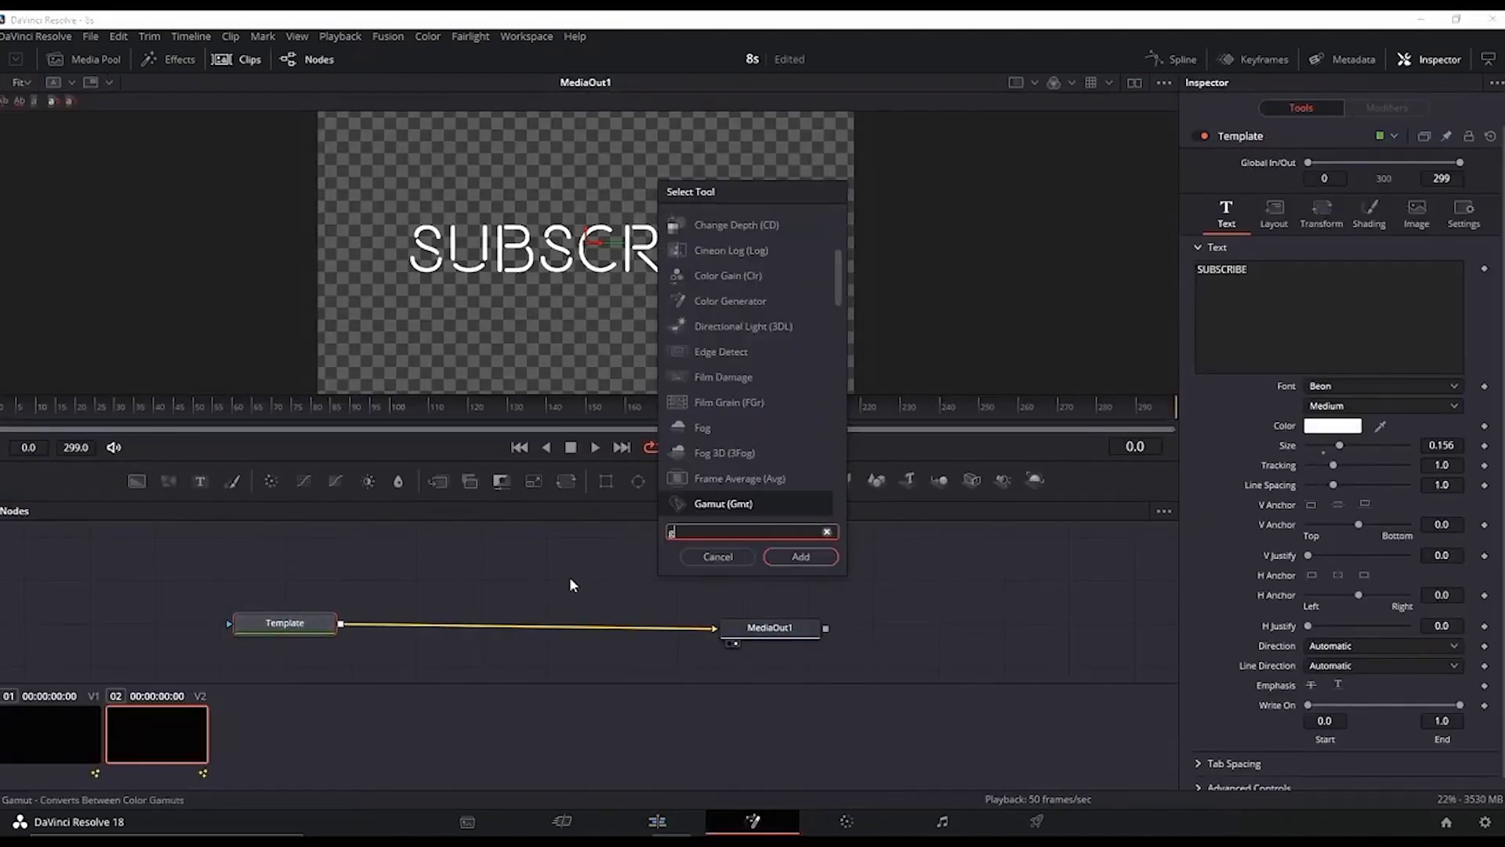
{"action": "type", "text": "glow"}
{"action": "left_click", "coordinate": [797, 557]}
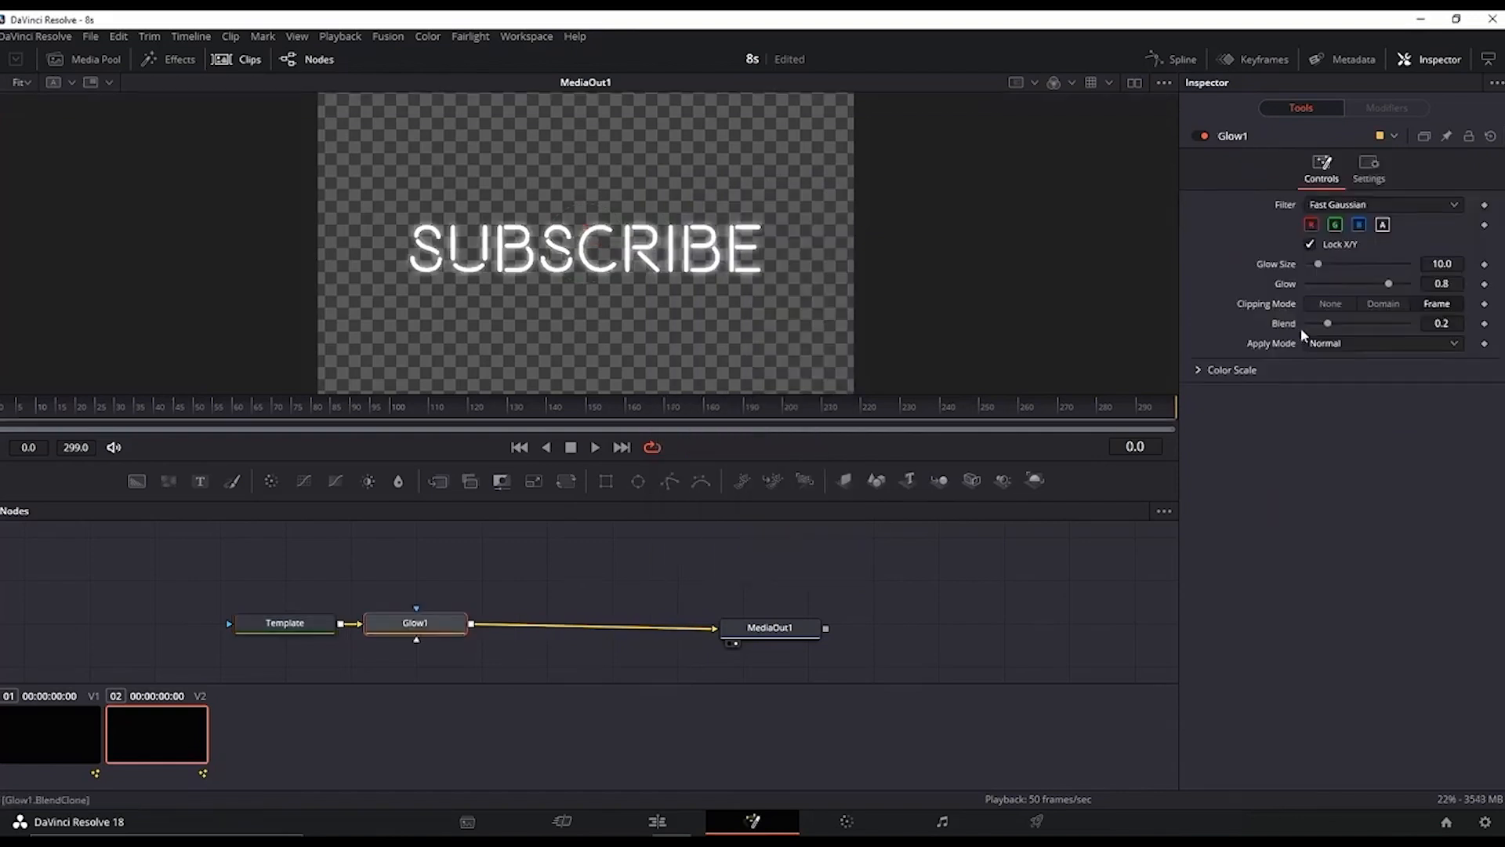
{"action": "left_click_drag", "start_coordinate": [1320, 265], "coordinate": [1400, 283]}
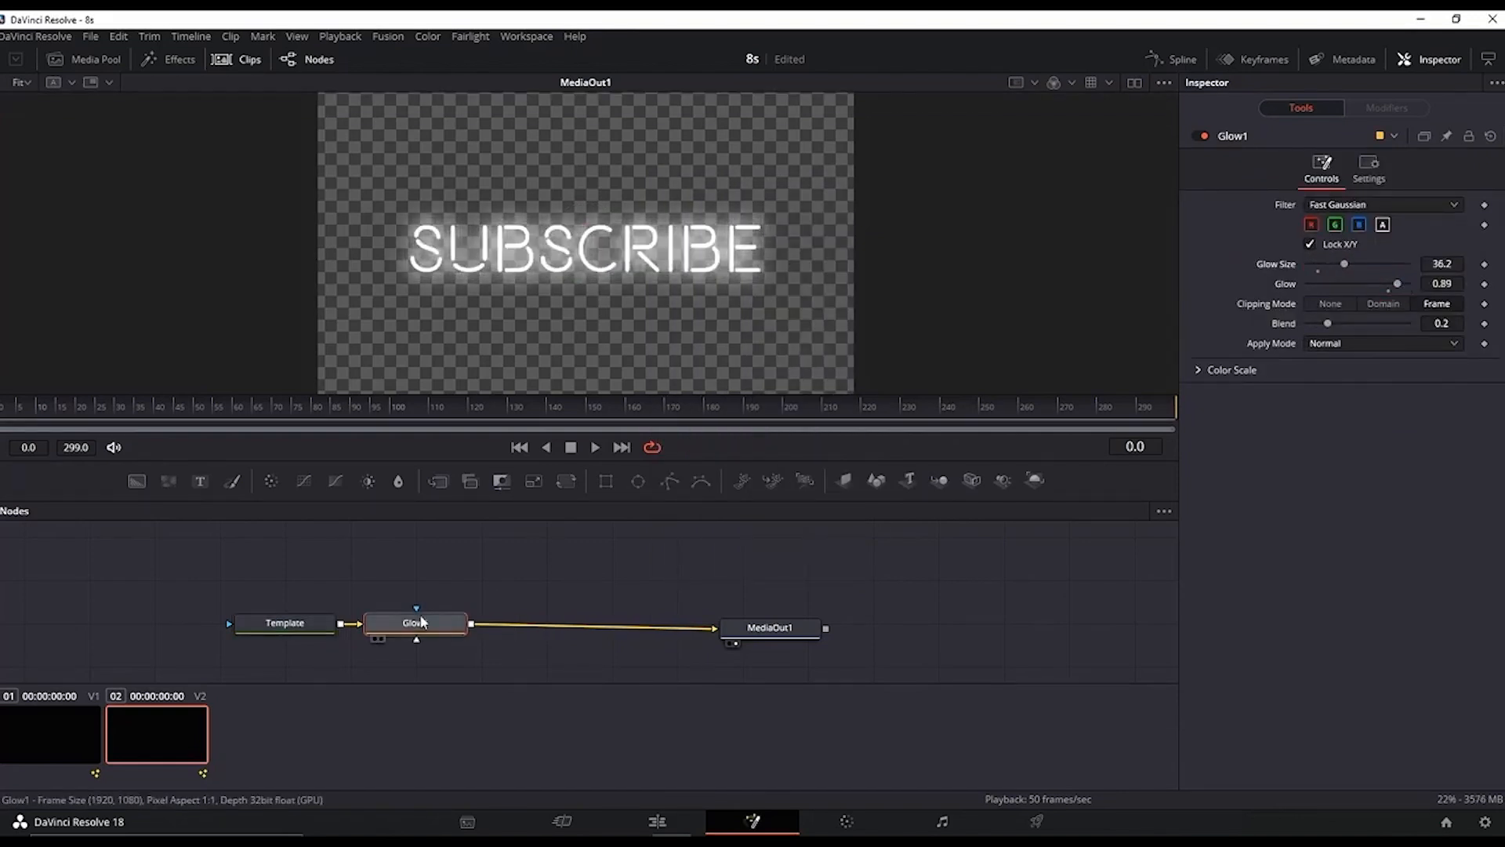
Step: Add a Color Corrector node after the Glow, push its colour wheel toward red, and play the result
{"action": "key", "text": "ctrl+space"}
{"action": "type", "text": "corr"}
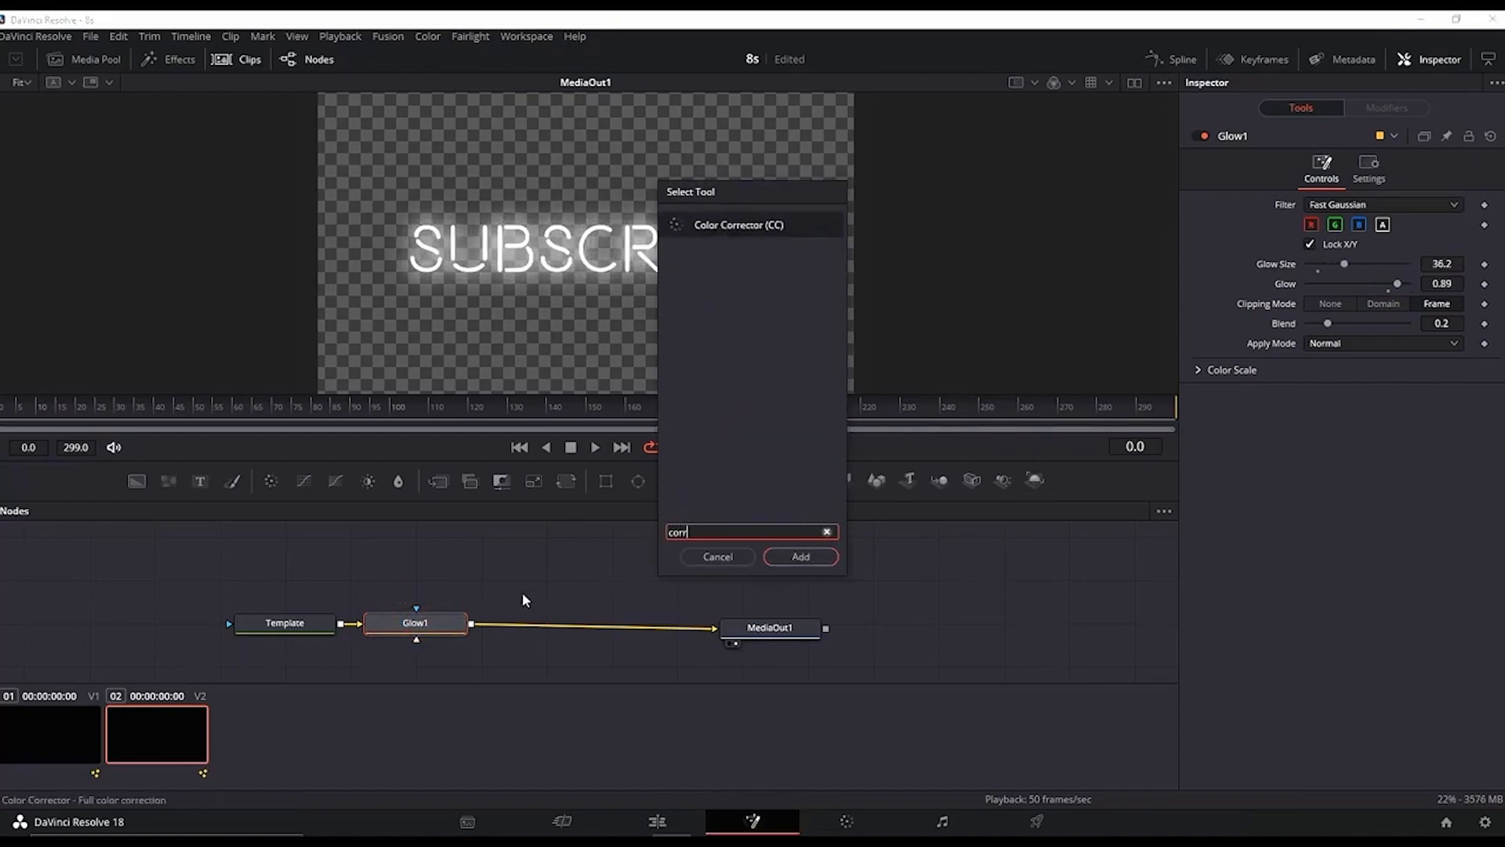
{"action": "left_click", "coordinate": [799, 557]}
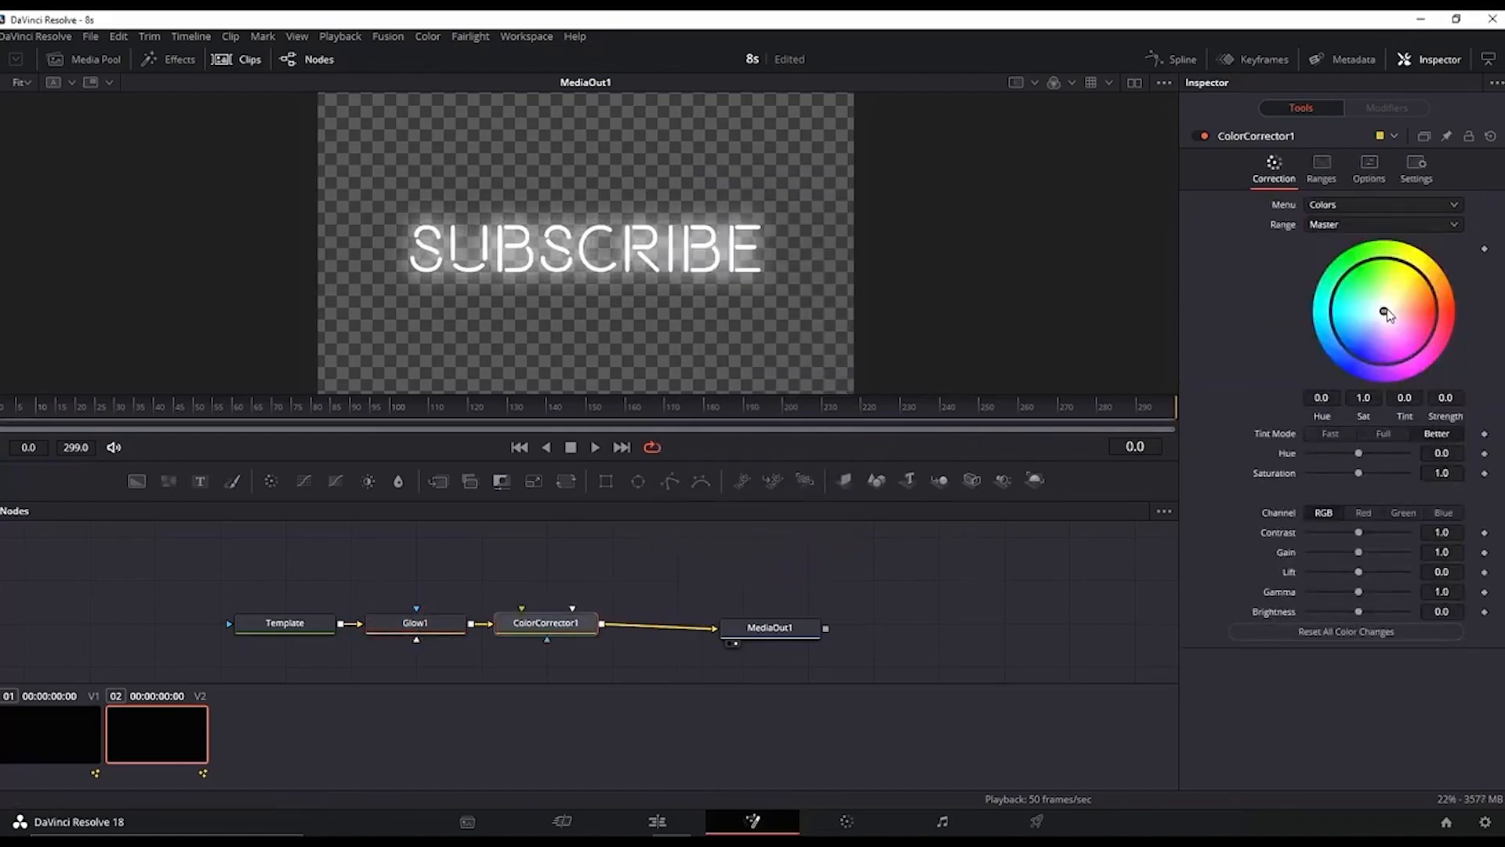
{"action": "left_click_drag", "start_coordinate": [1385, 312], "coordinate": [1464, 323]}
{"action": "key", "text": "space"}
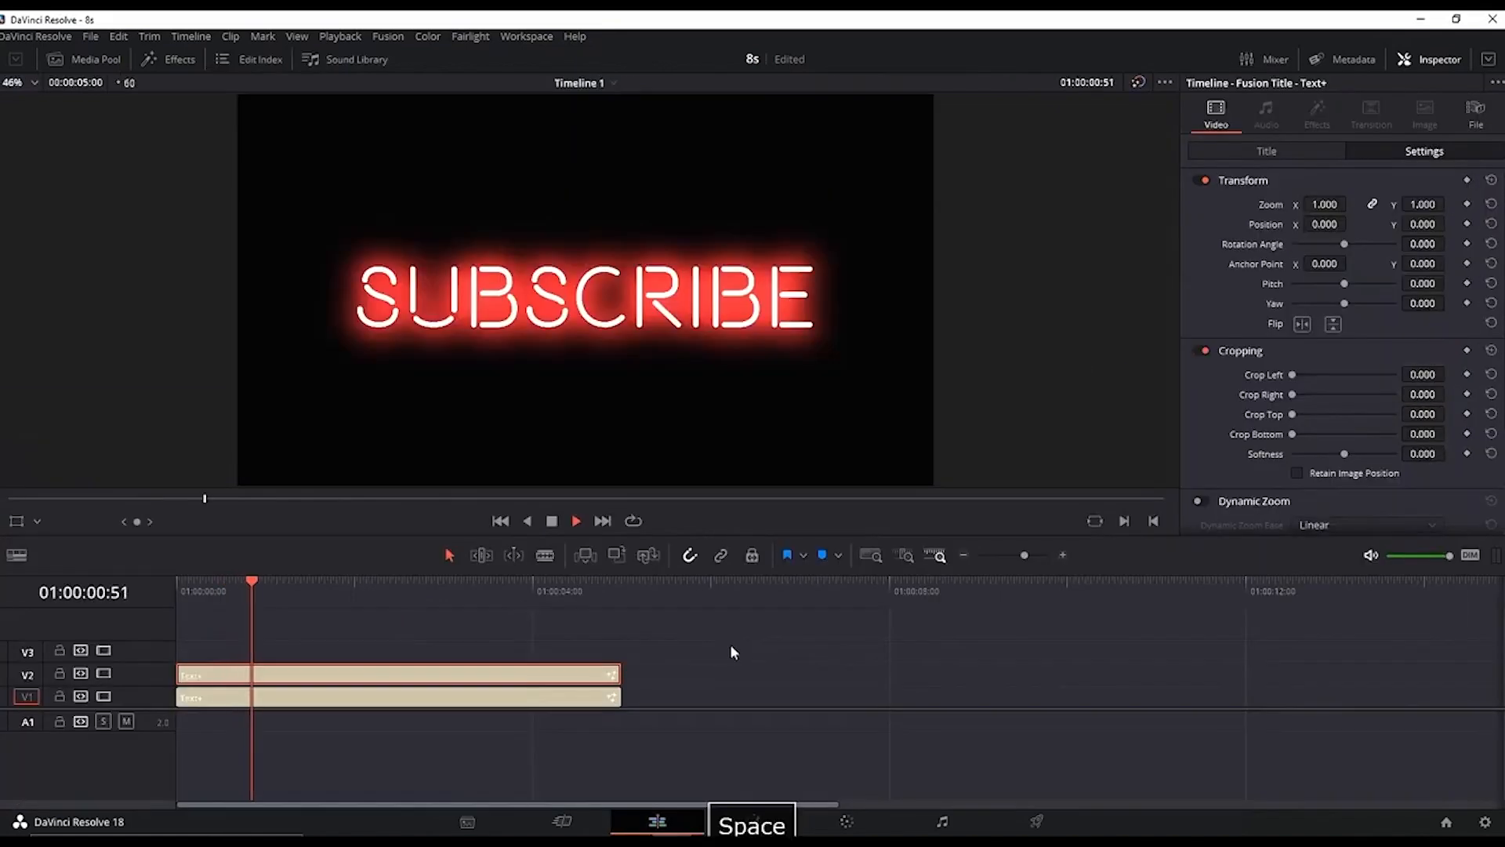
{"action": "key", "text": "space"}
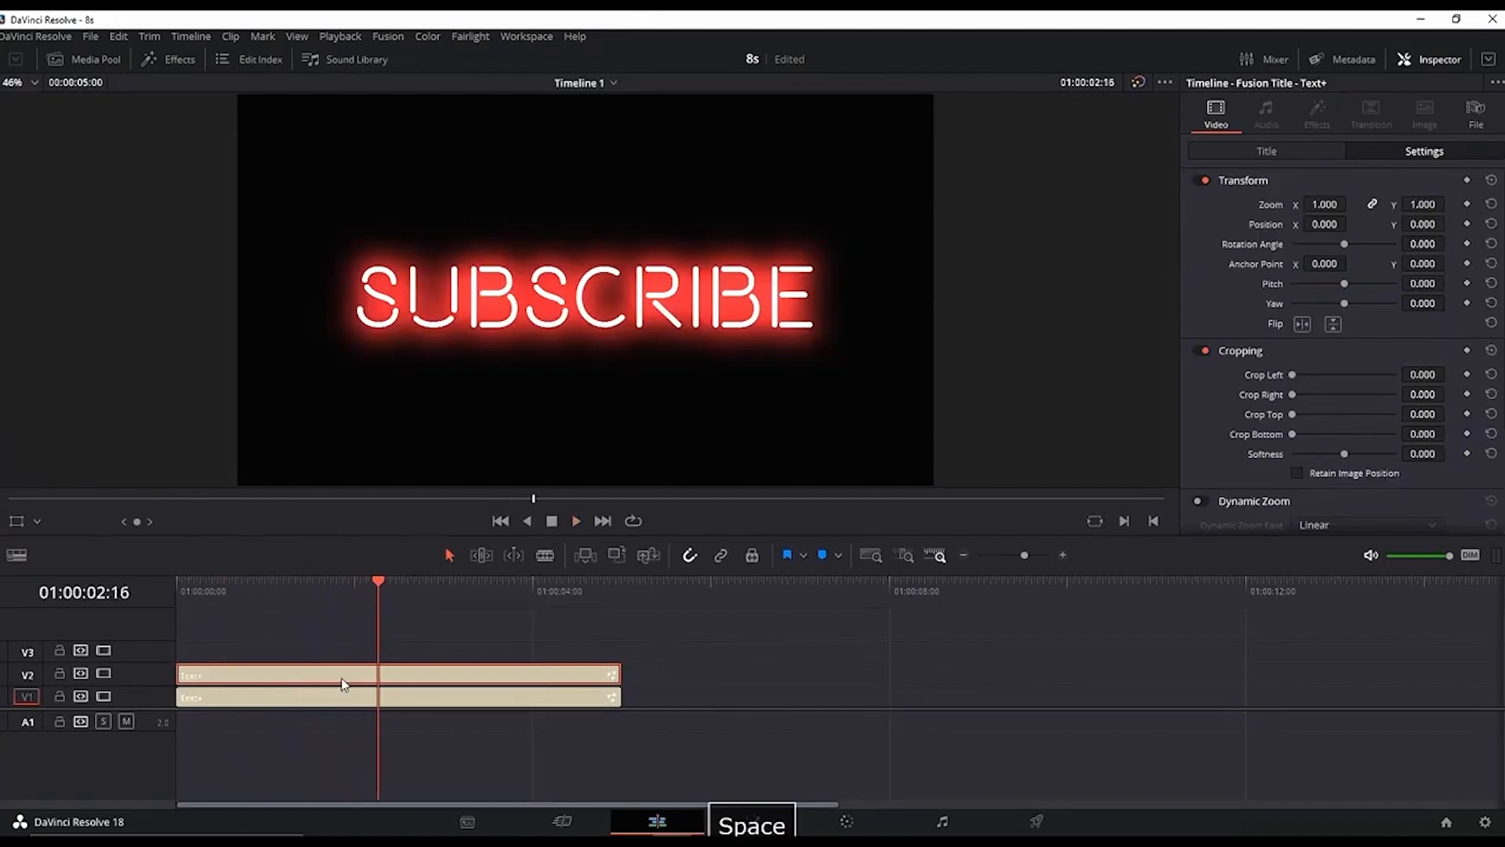
Step: Cut the glowing V2 title into short segments with small gaps near its start for a neon flicker, and play from the start
{"action": "left_click", "coordinate": [262, 634]}
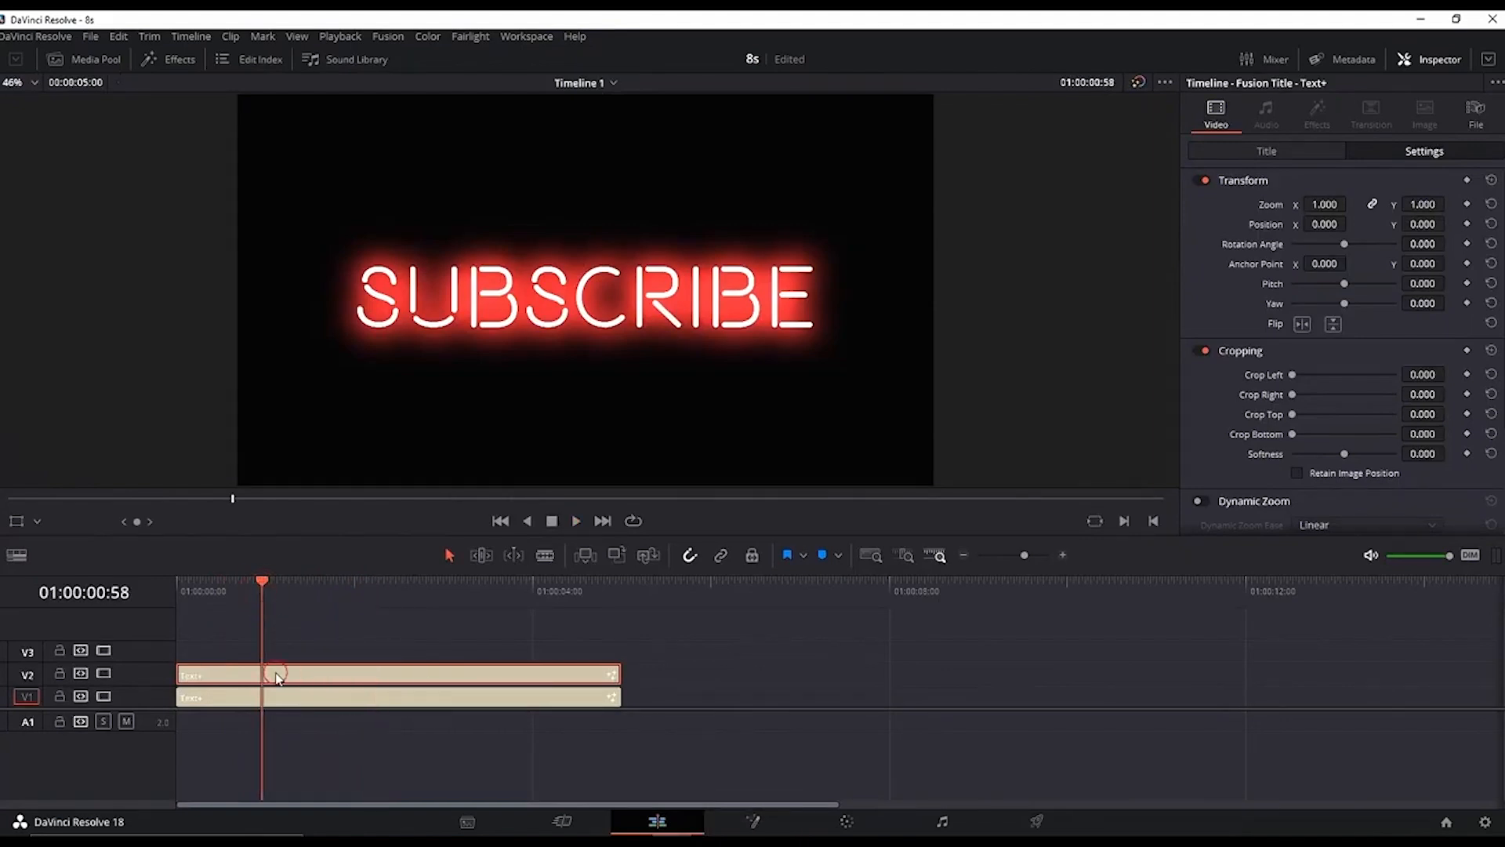
{"action": "key", "text": "ctrl+b"}
{"action": "scroll", "coordinate": [576, 636], "scroll_direction": "up", "scroll_amount": 3}
{"action": "key", "text": "ctrl+b"}
{"action": "left_click", "coordinate": [584, 636]}
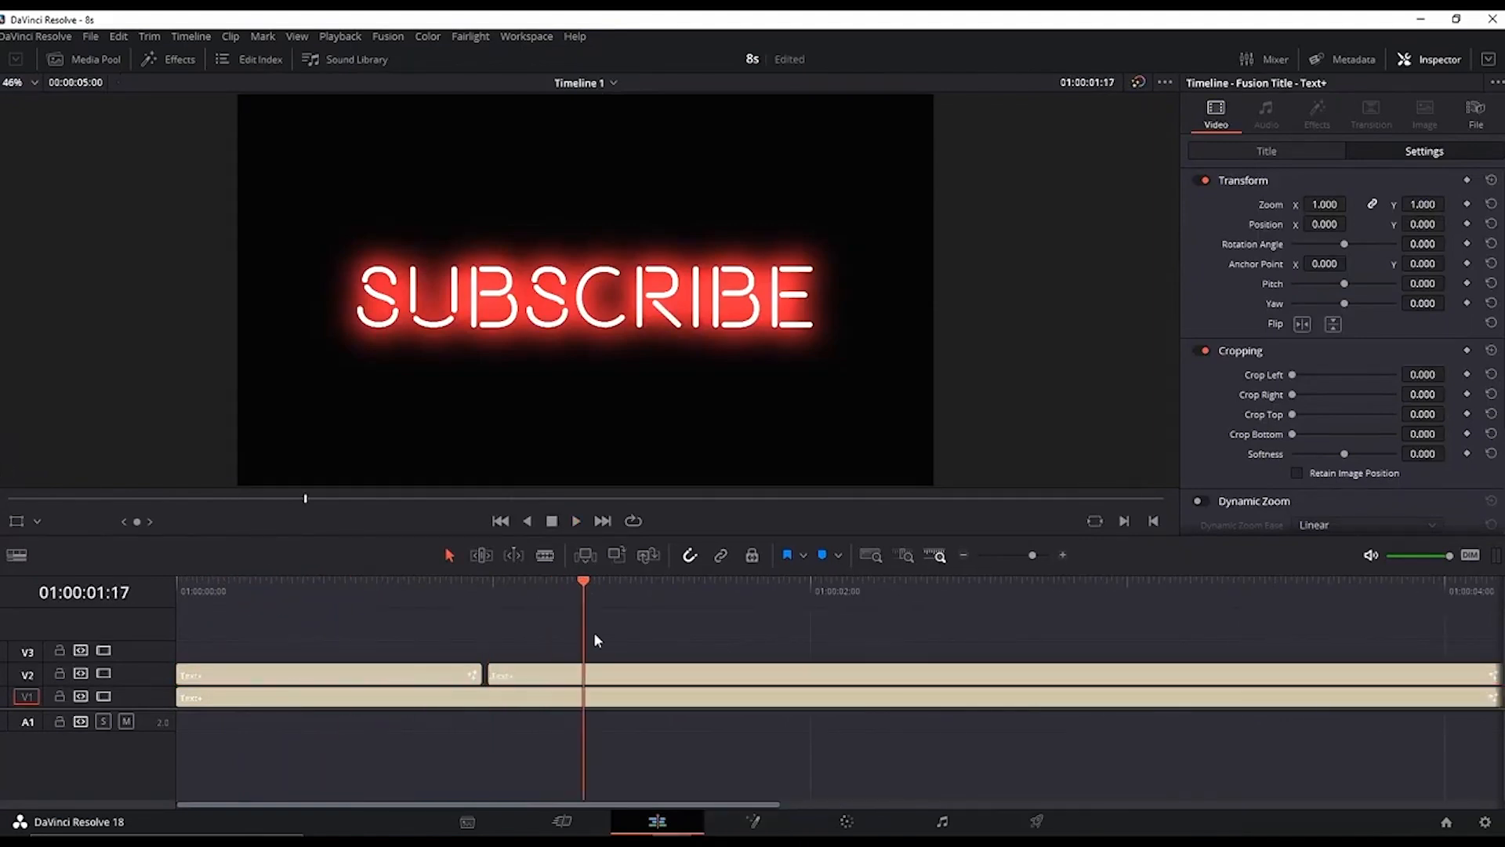
{"action": "key", "text": "ctrl+b"}
{"action": "key", "text": "Right"}
{"action": "key", "text": "ctrl+b"}
{"action": "key", "text": "Right"}
{"action": "key", "text": "Right"}
{"action": "left_click", "coordinate": [610, 673]}
{"action": "key", "text": "ctrl+b"}
{"action": "key", "text": "Right"}
{"action": "left_click", "coordinate": [610, 672]}
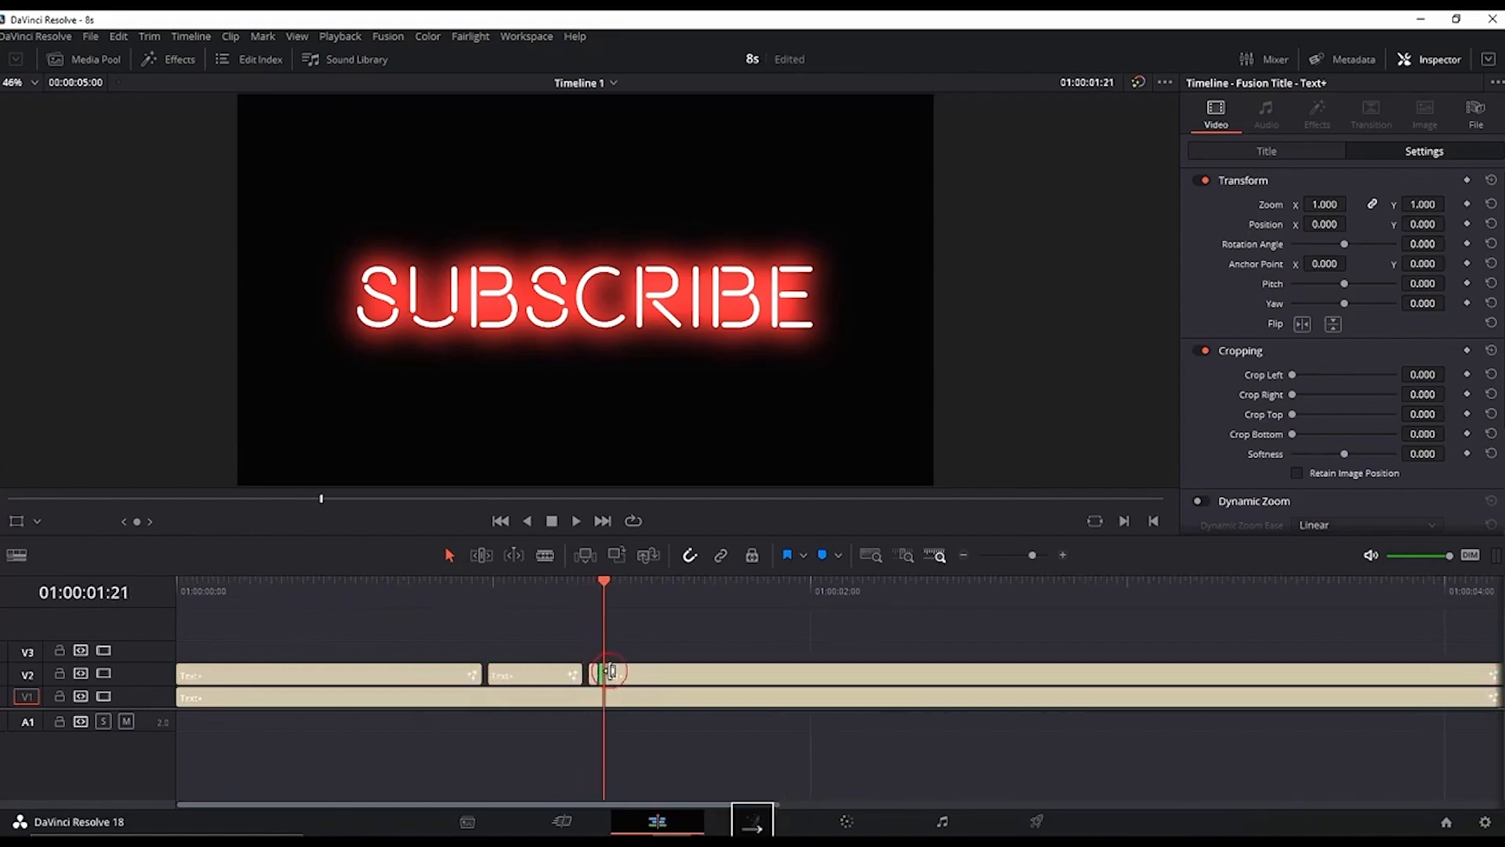
{"action": "key", "text": "ctrl+b"}
{"action": "key", "text": "Home"}
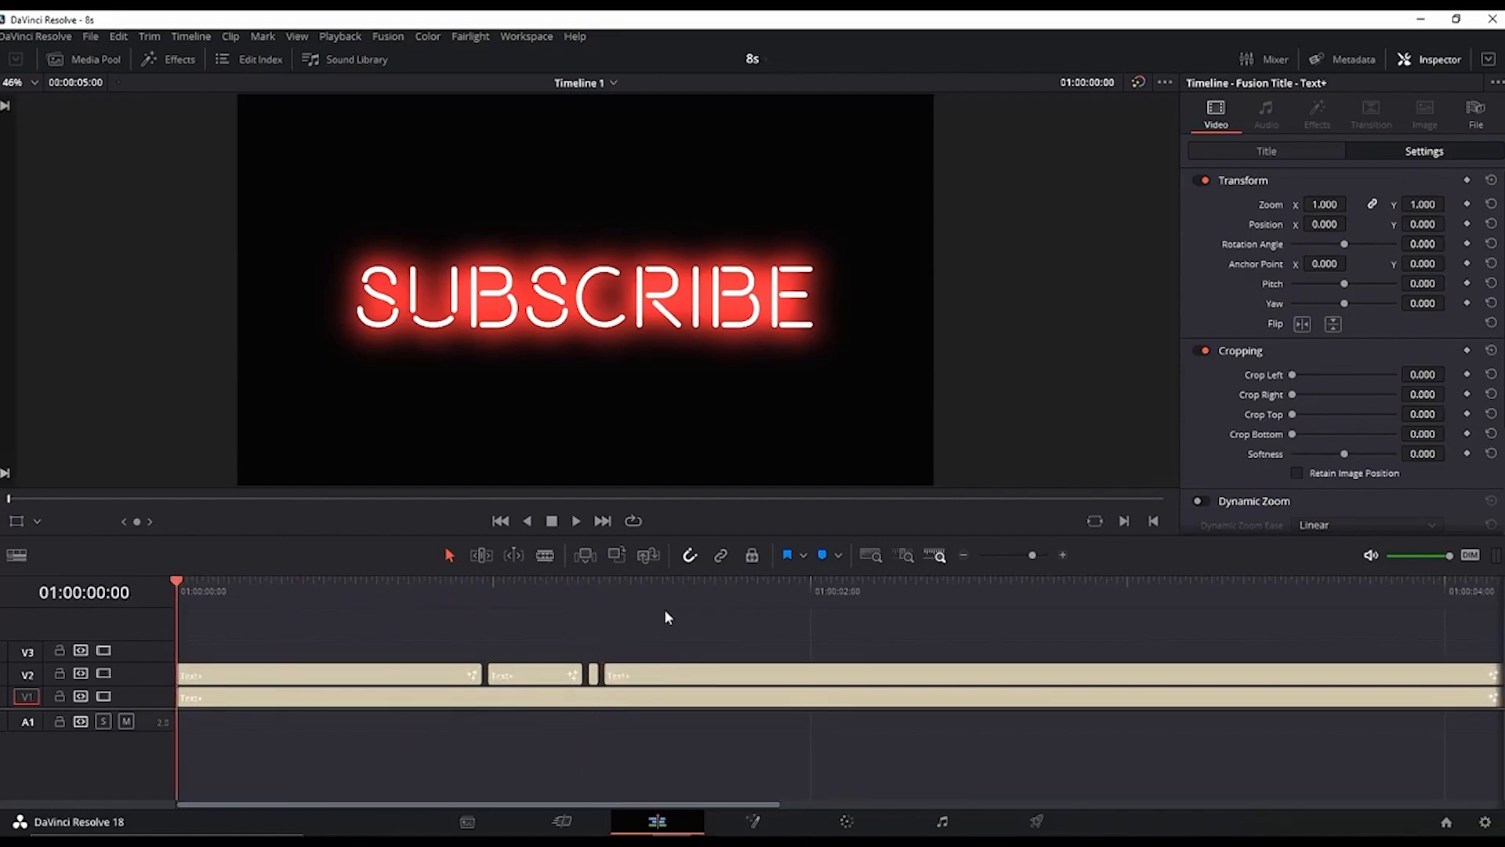
{"action": "key", "text": "space"}
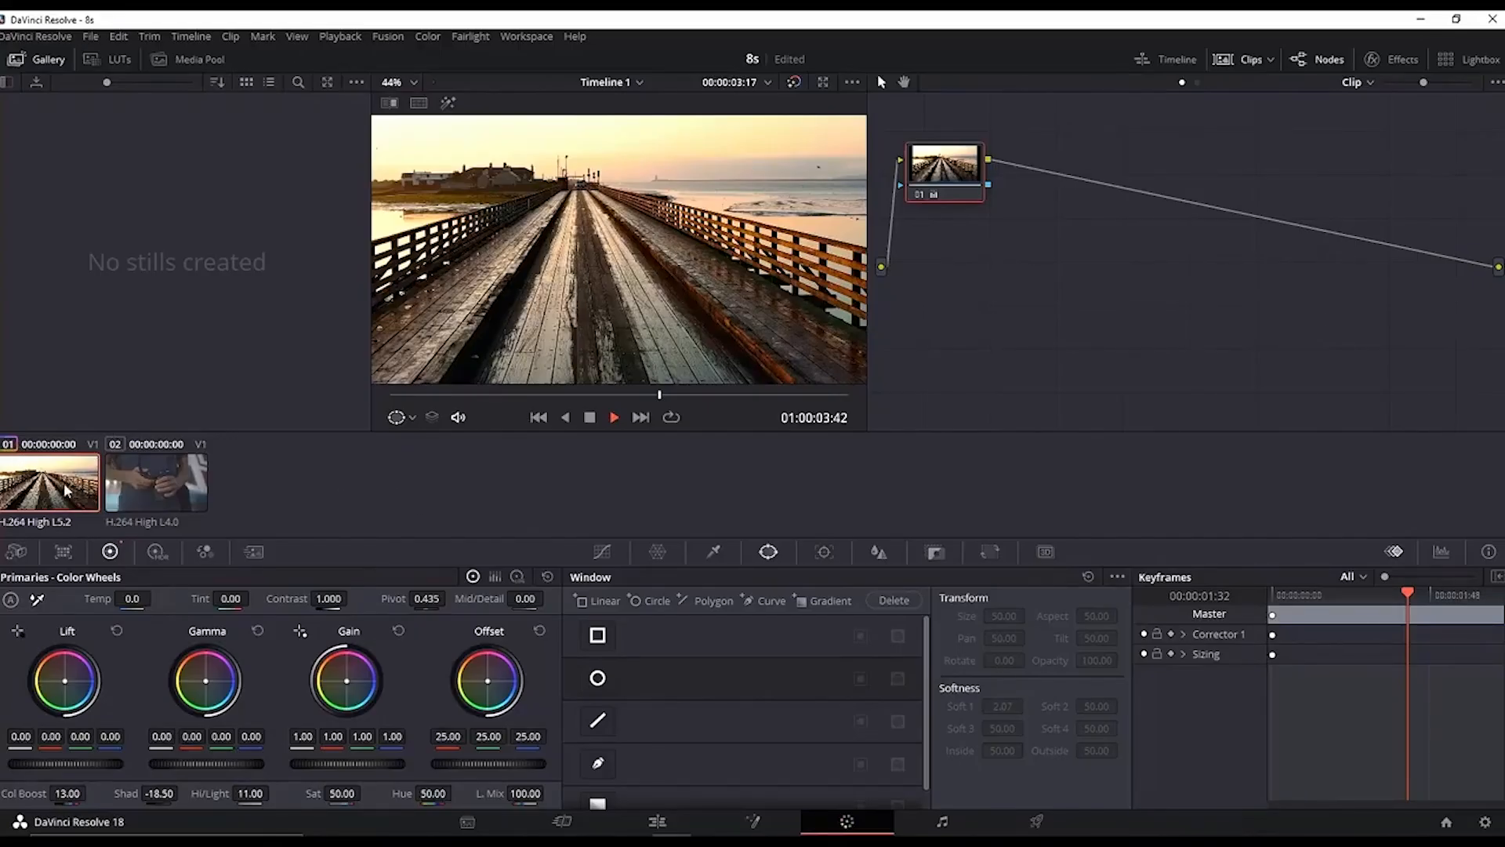
Step: Select the second clip and apply the first clip's grade to it
{"action": "left_click", "coordinate": [130, 478]}
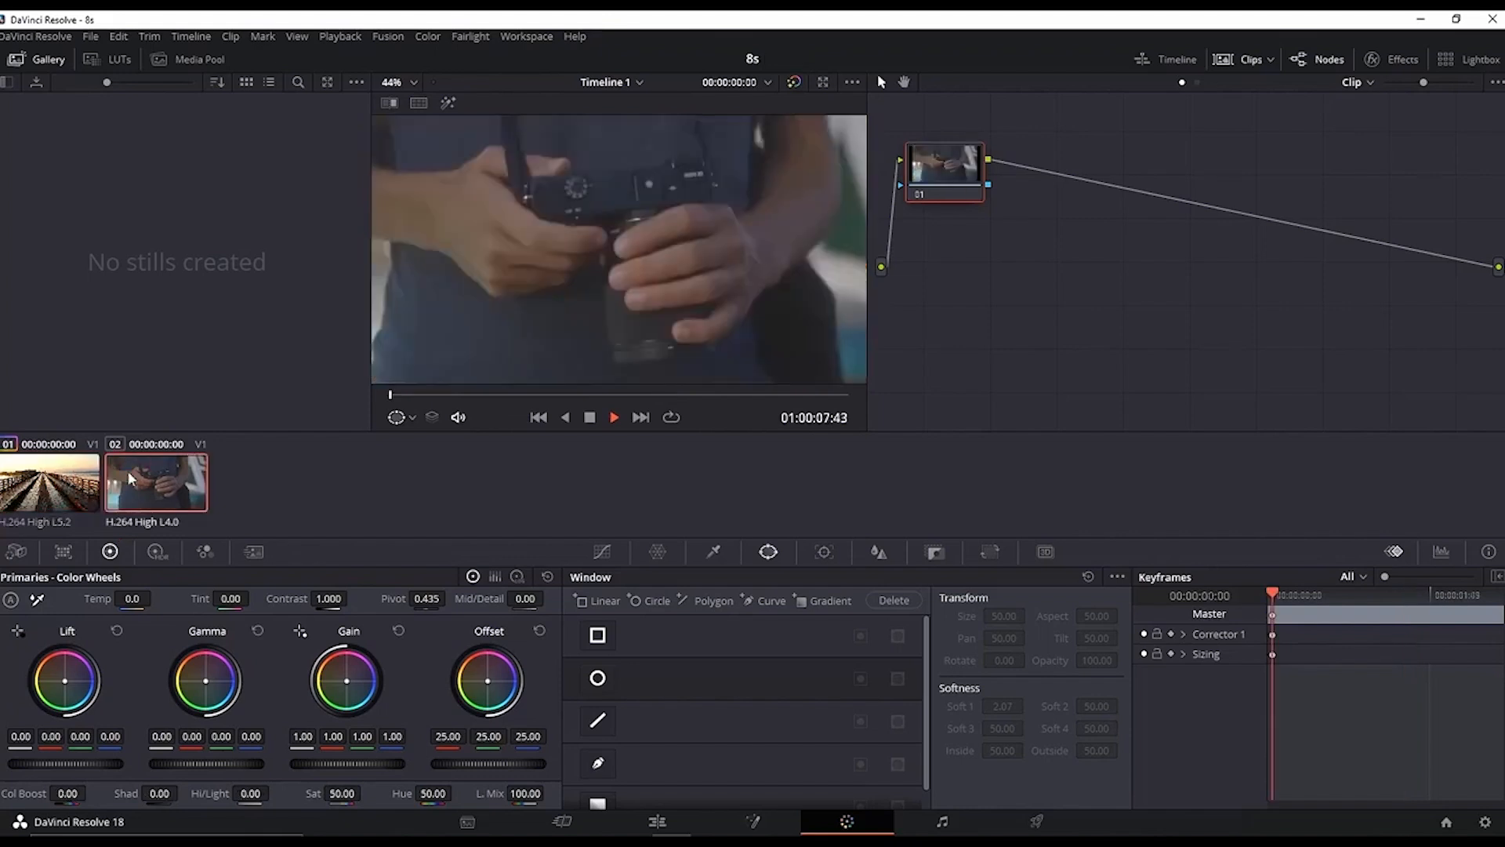
{"action": "middle_click", "coordinate": [70, 468]}
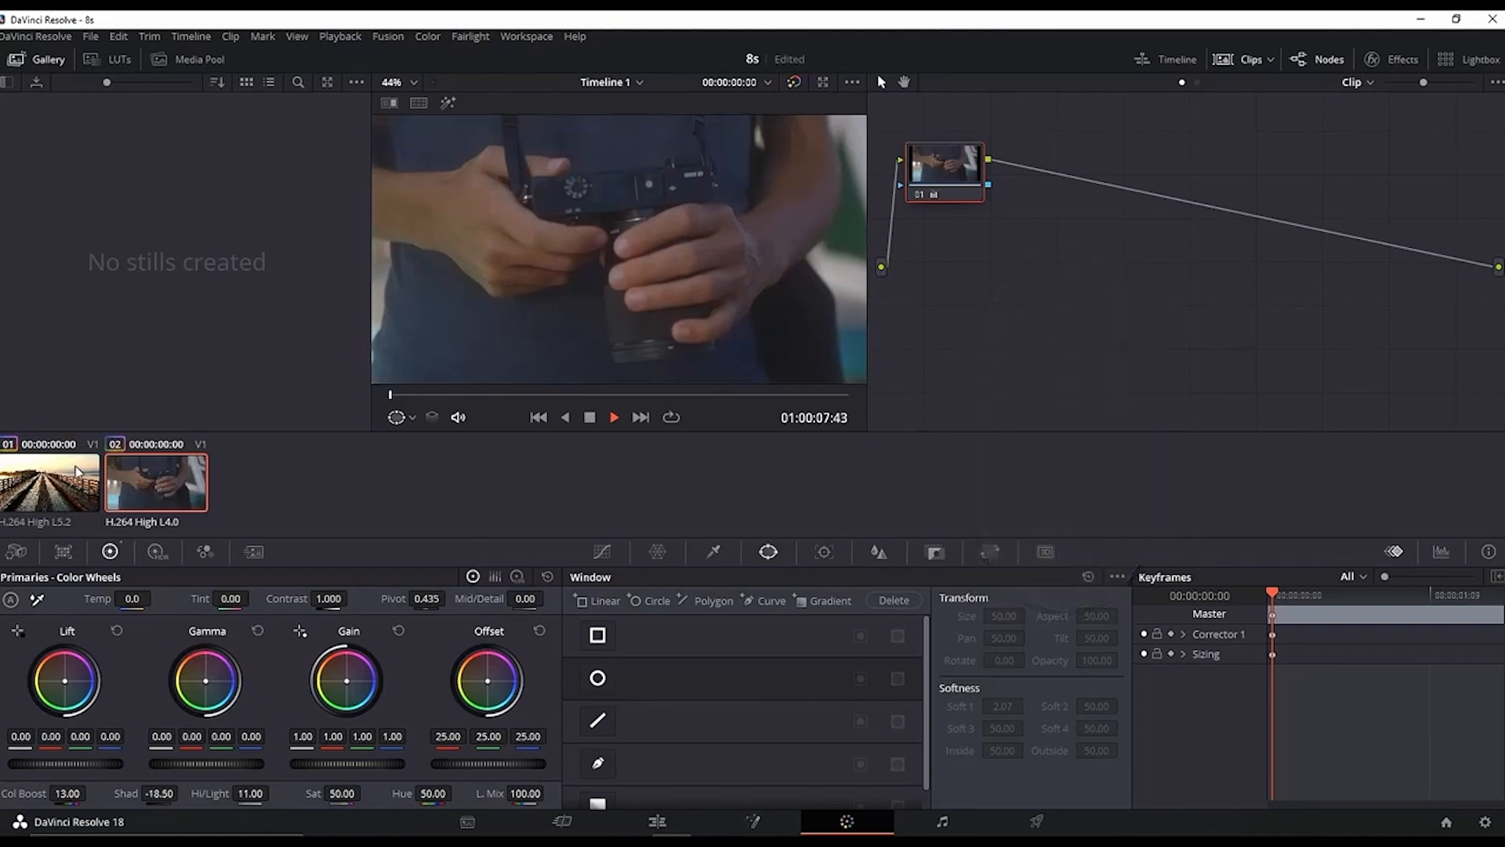
{"action": "key", "text": "ctrl+z"}
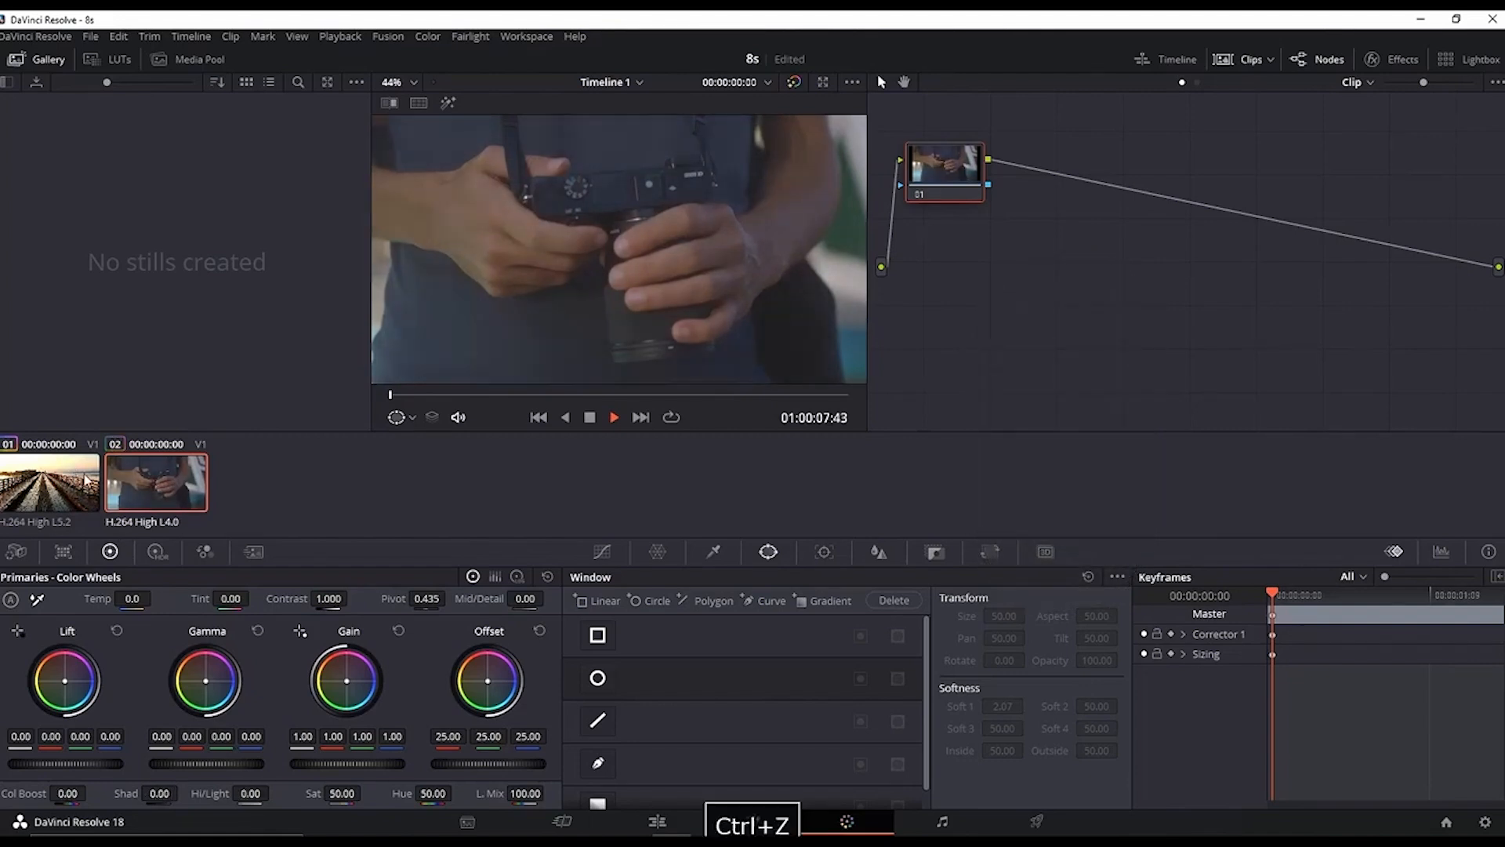
{"action": "middle_click", "coordinate": [77, 472]}
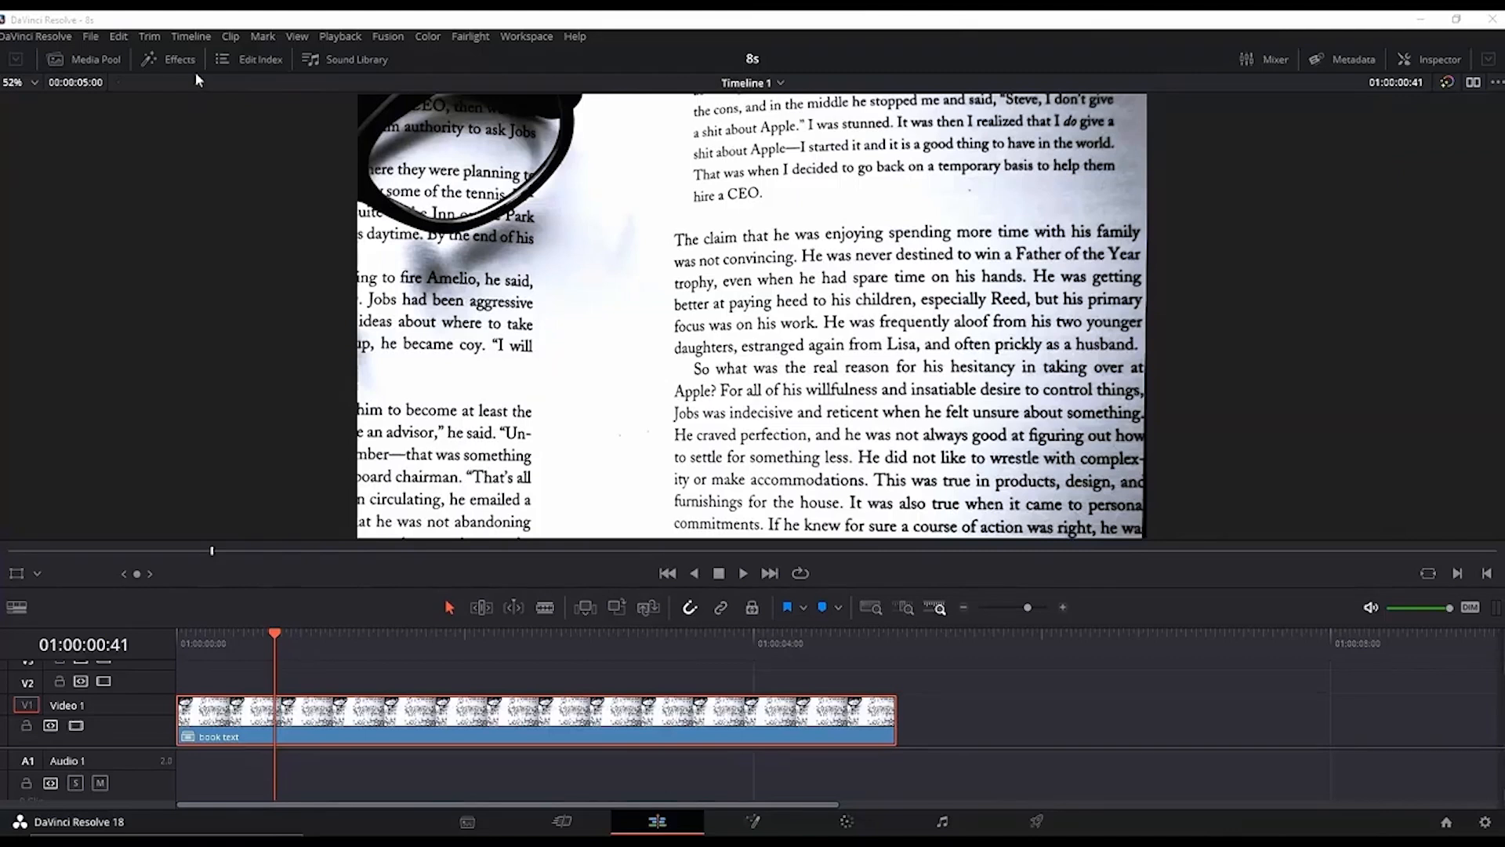
Step: Search the effects for "solid" and add a Solid Color generator to V2 above the book text clip
{"action": "left_click", "coordinate": [182, 63]}
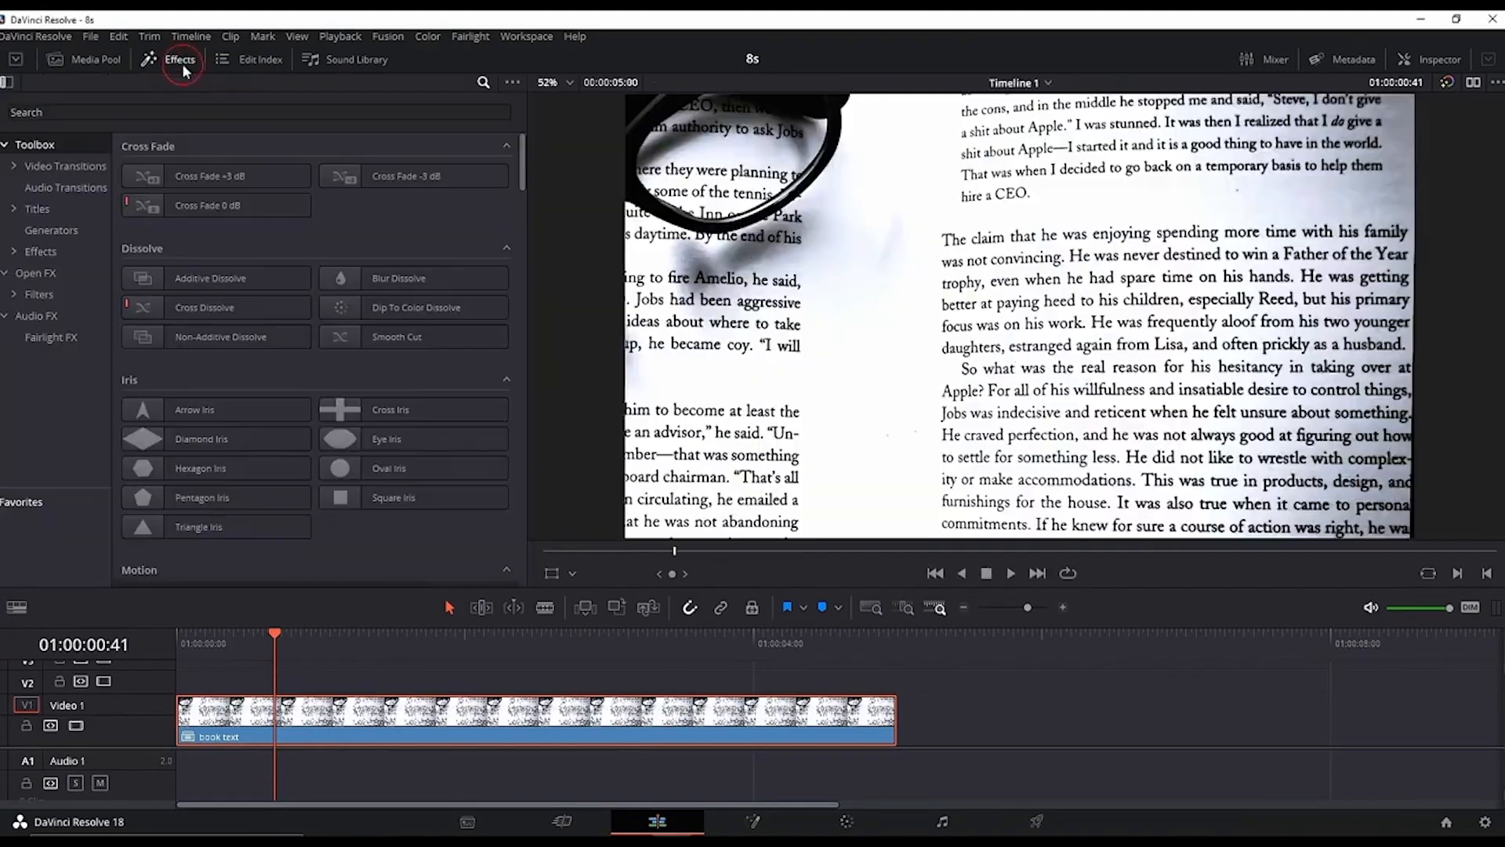
{"action": "left_click", "coordinate": [84, 112]}
{"action": "type", "text": "solid"}
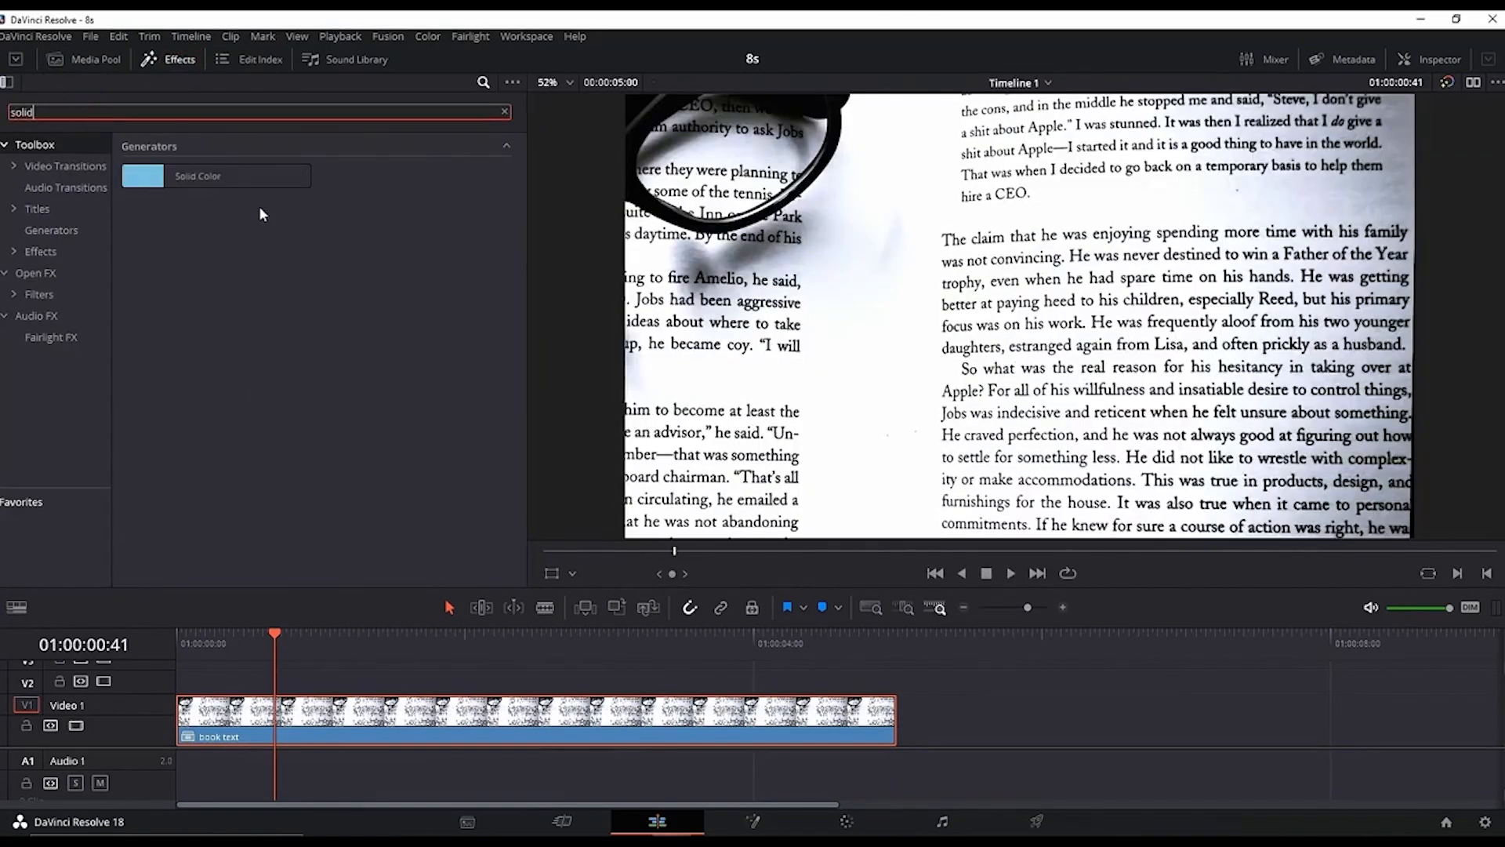
{"action": "left_click_drag", "start_coordinate": [236, 176], "coordinate": [224, 688]}
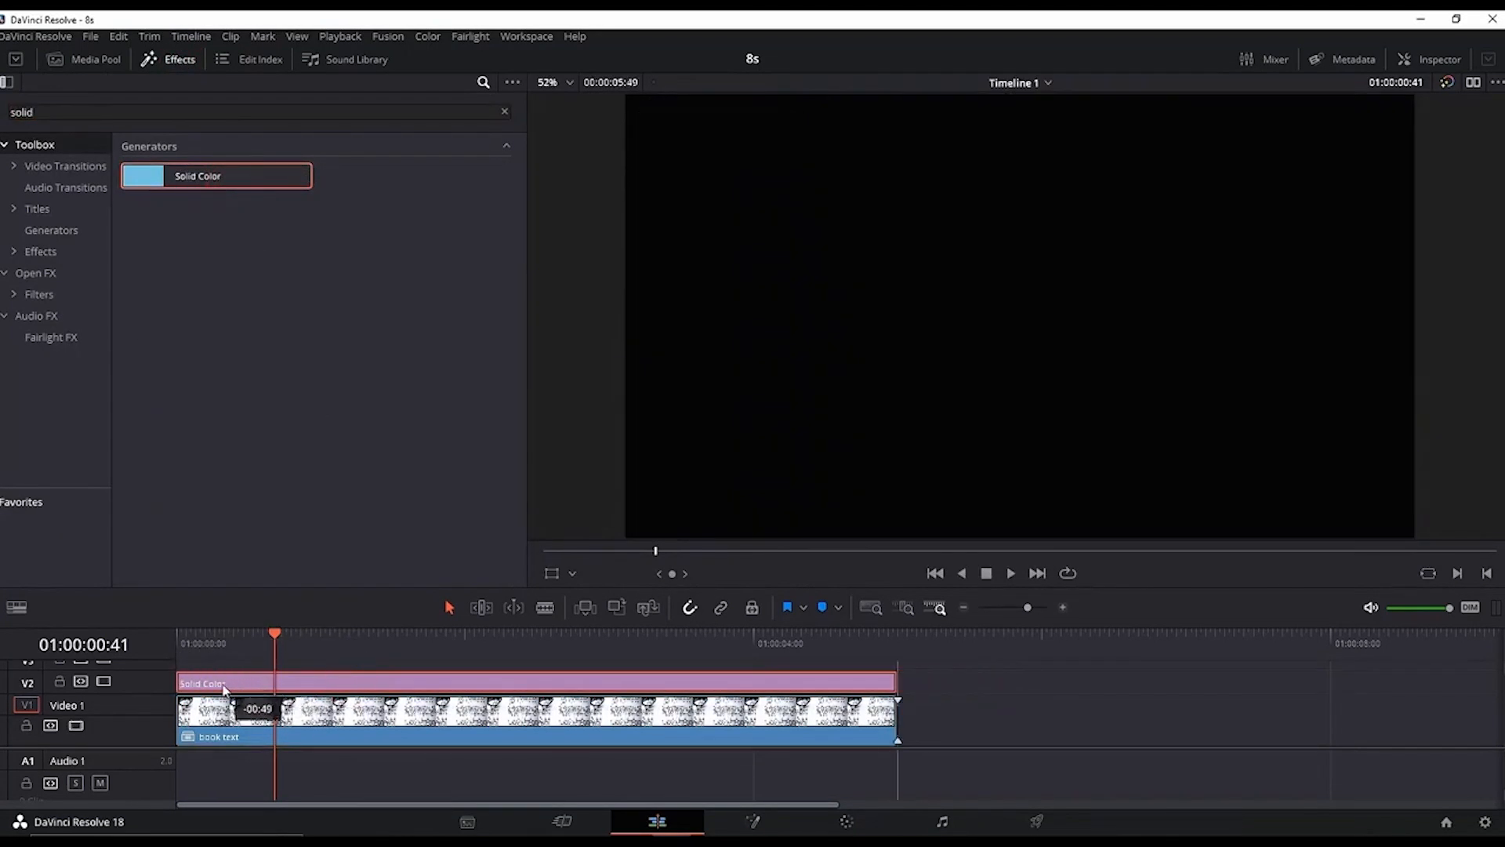
{"action": "left_click_drag", "start_coordinate": [224, 689], "coordinate": [224, 688]}
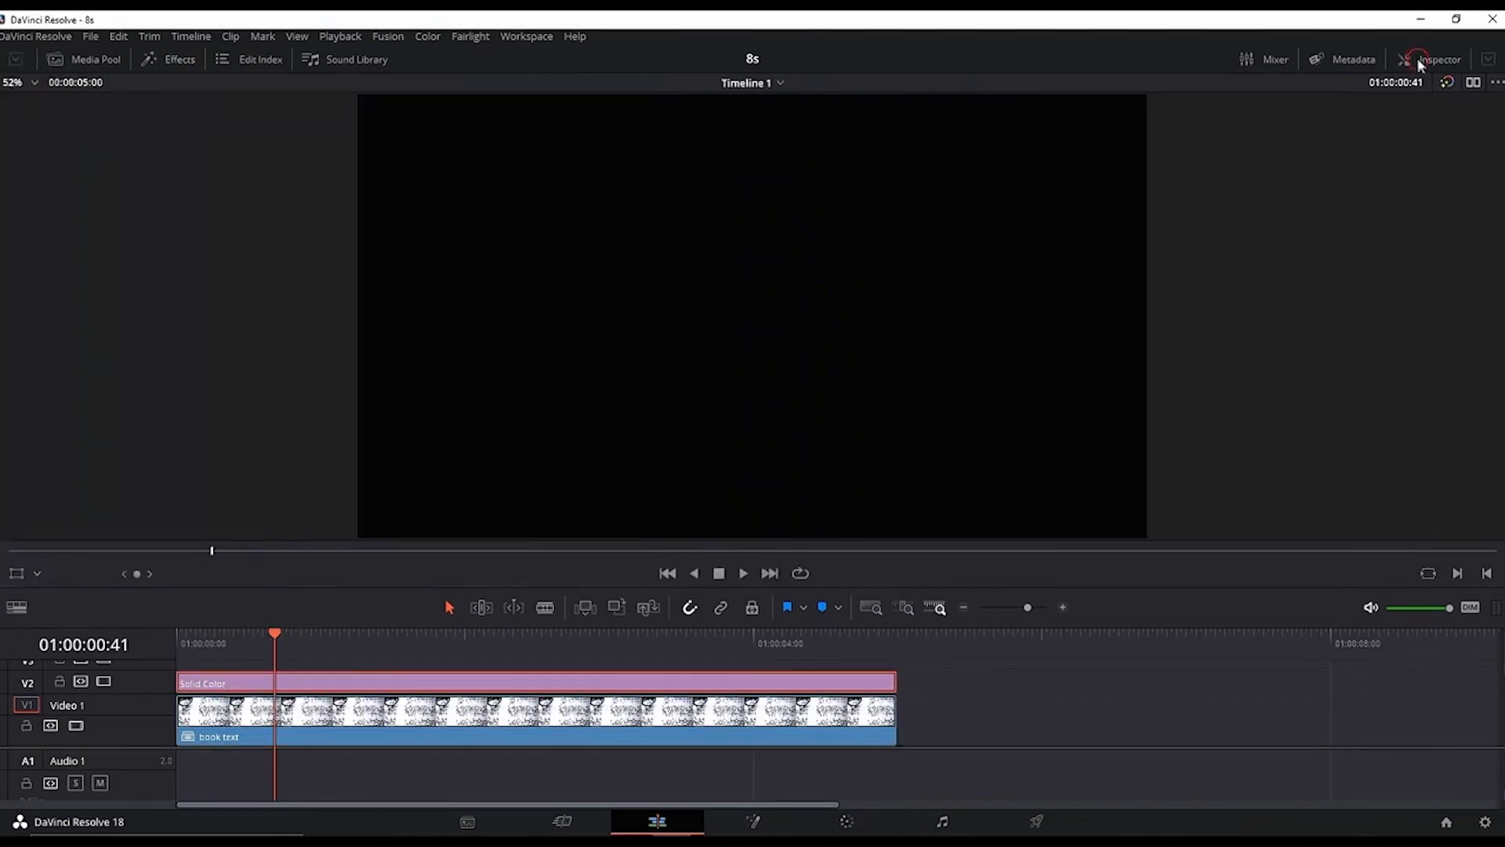
Step: Set the Solid Color generator's colour to pale yellow
{"action": "left_click", "coordinate": [1421, 62]}
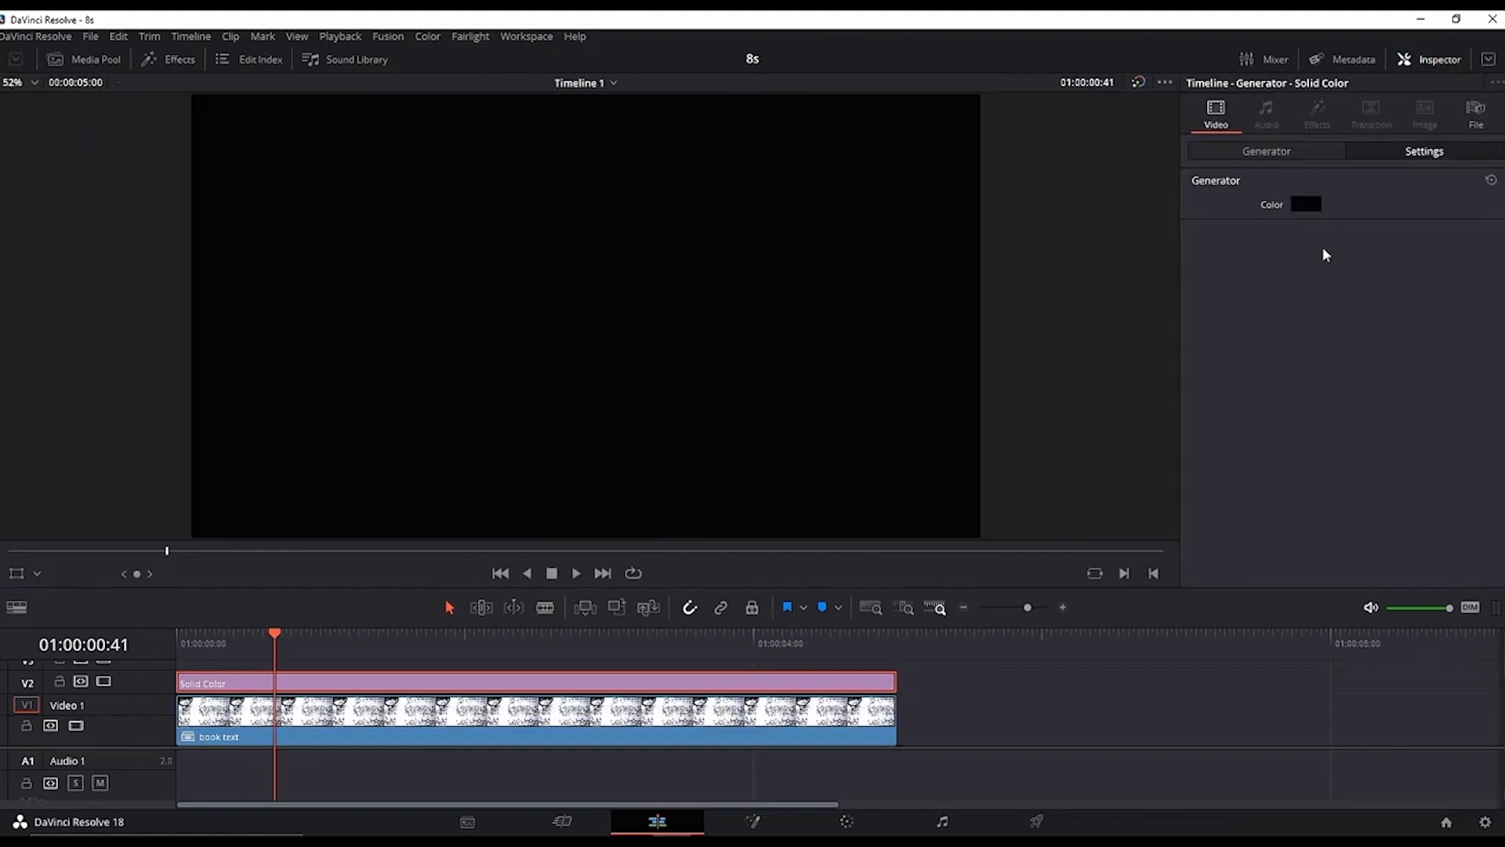
{"action": "left_click", "coordinate": [1304, 204]}
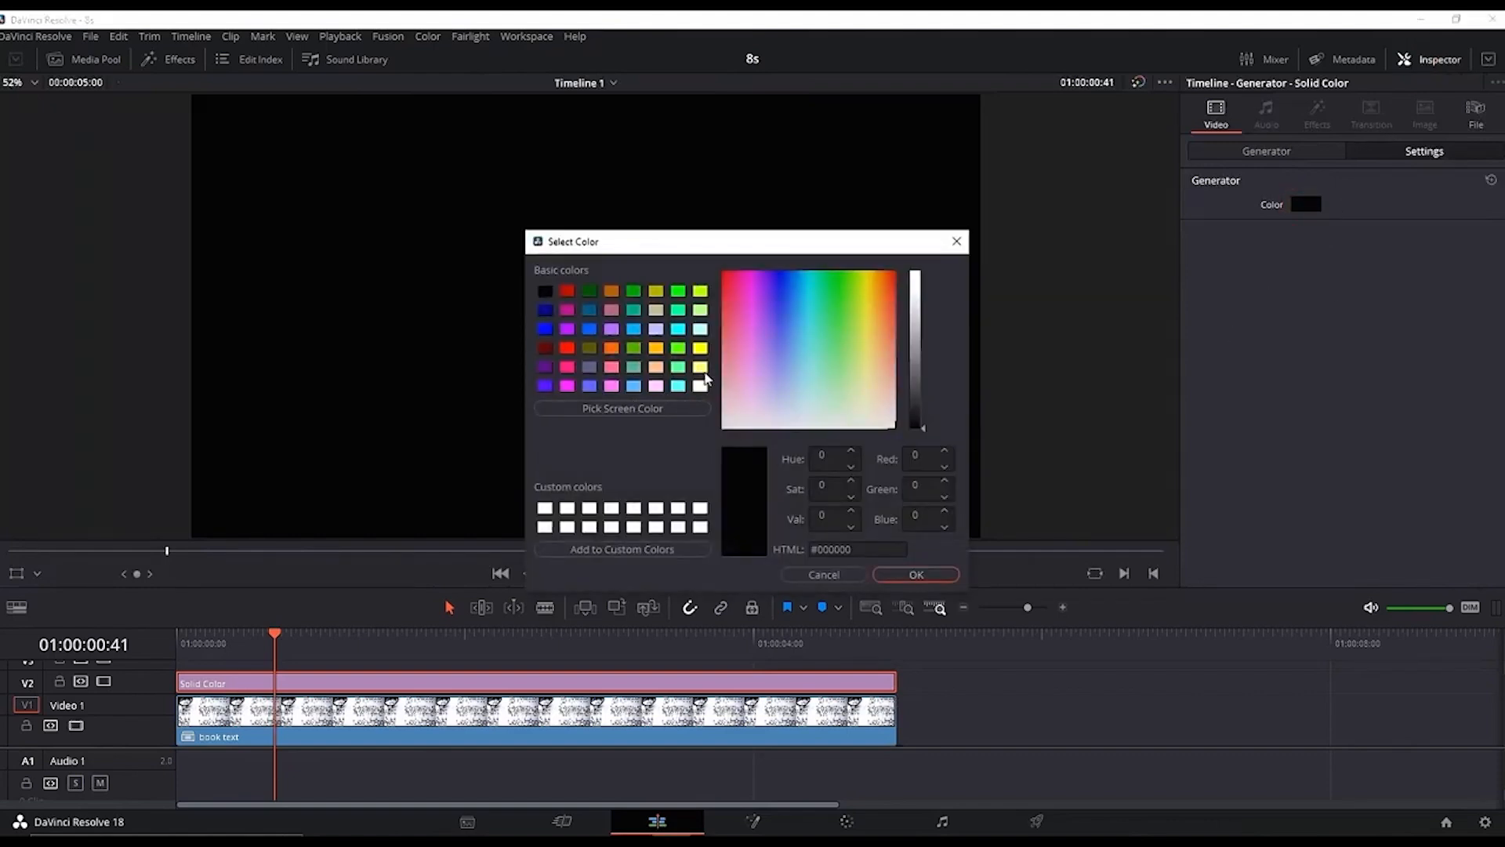
{"action": "left_click", "coordinate": [701, 368]}
{"action": "left_click", "coordinate": [887, 573]}
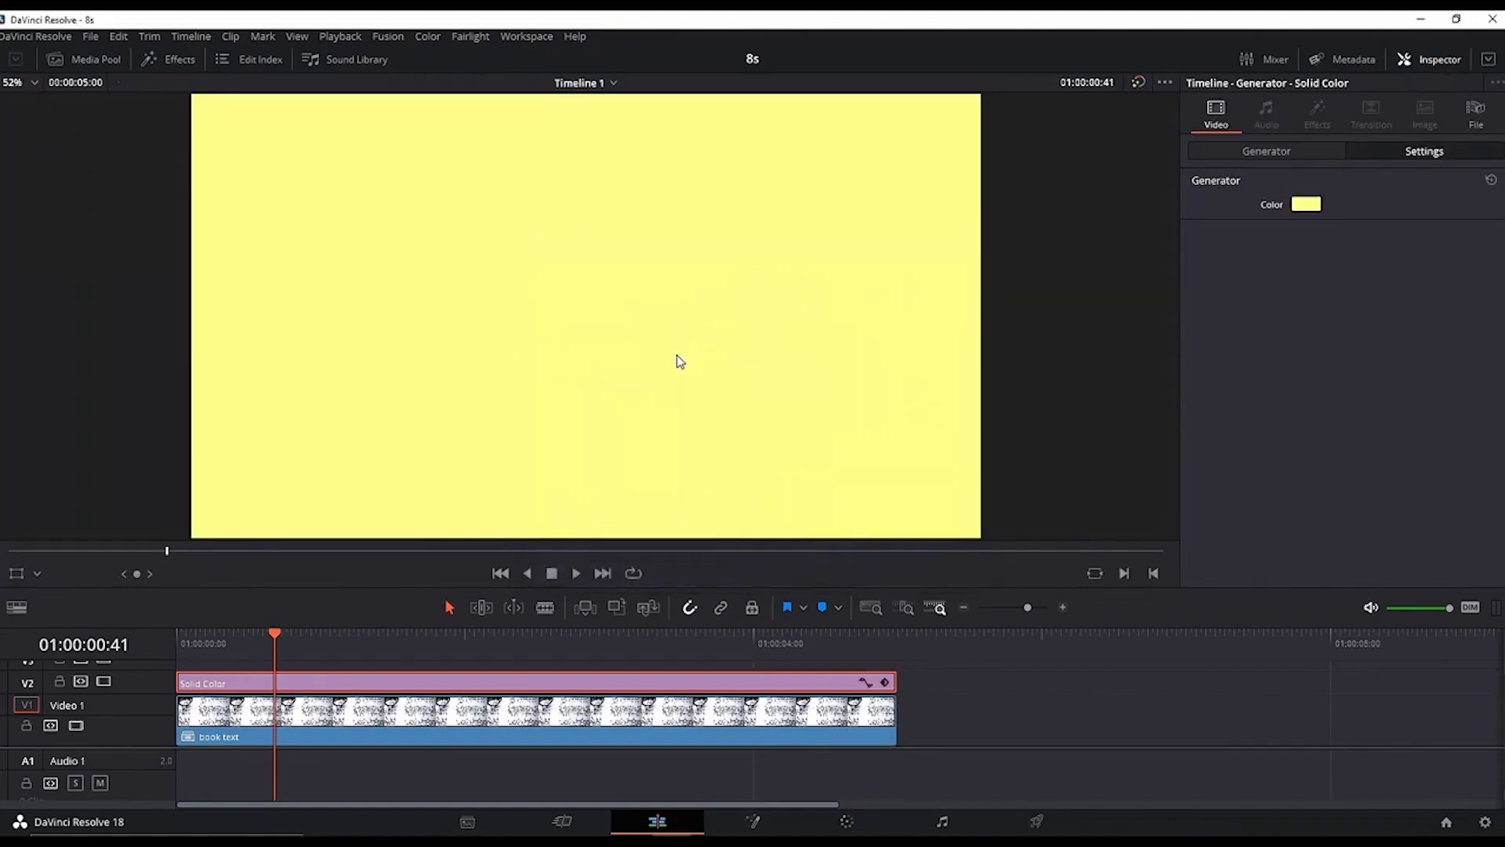
Step: Crop the solid from the top to about 1022.3, leaving a thin yellow strip
{"action": "left_click", "coordinate": [1407, 156]}
{"action": "scroll", "coordinate": [1337, 365], "scroll_direction": "down", "scroll_amount": 3}
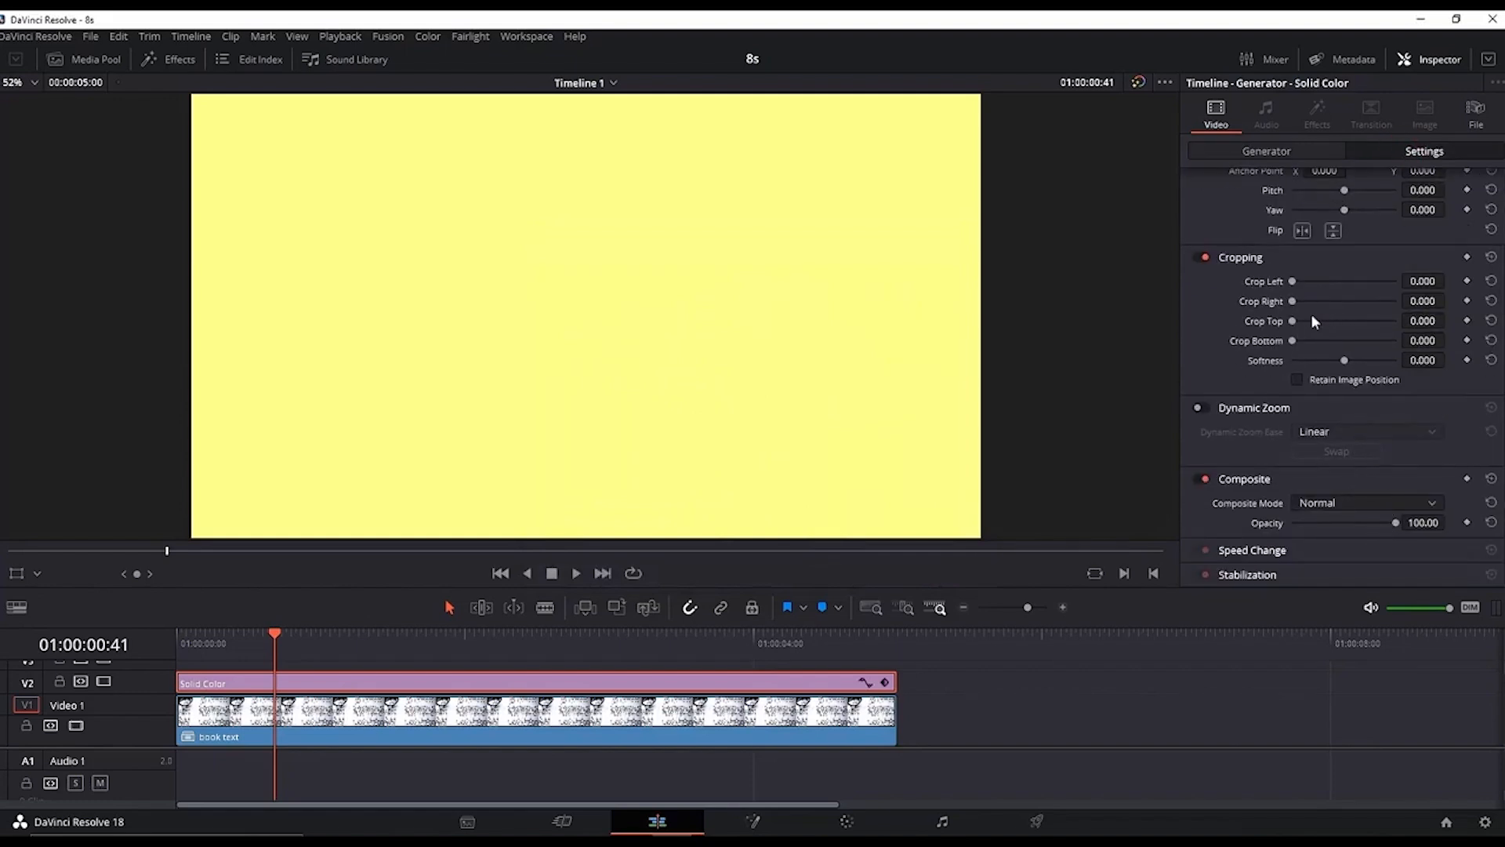
{"action": "left_click_drag", "start_coordinate": [1295, 324], "coordinate": [1390, 345]}
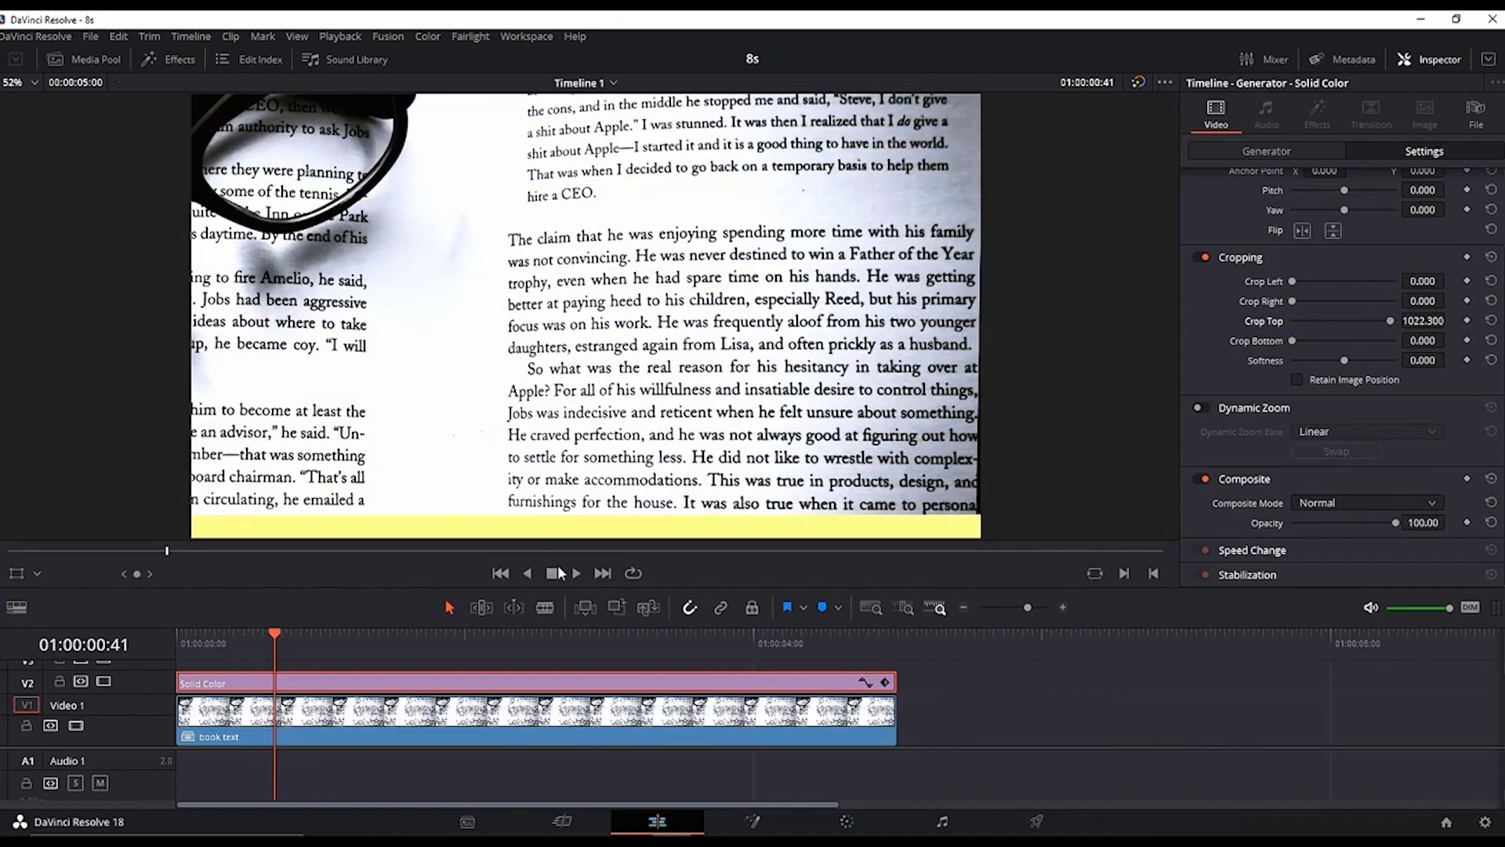
Step: Move the yellow strip up in the viewer onto the line of text to highlight
{"action": "left_click", "coordinate": [17, 576]}
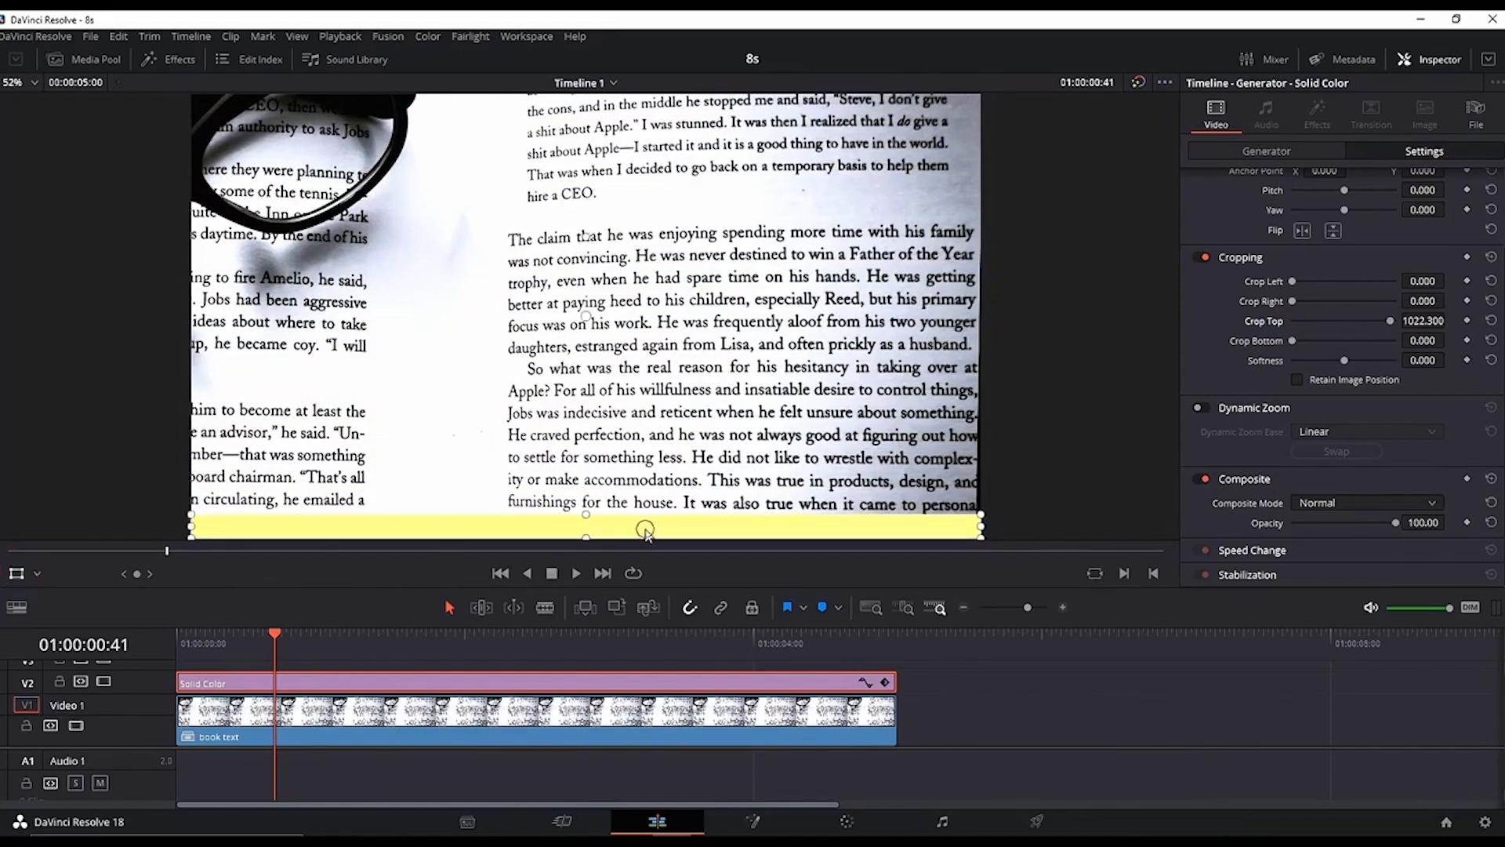
{"action": "left_click_drag", "start_coordinate": [645, 531], "coordinate": [674, 244]}
{"action": "left_click_drag", "start_coordinate": [679, 238], "coordinate": [679, 241]}
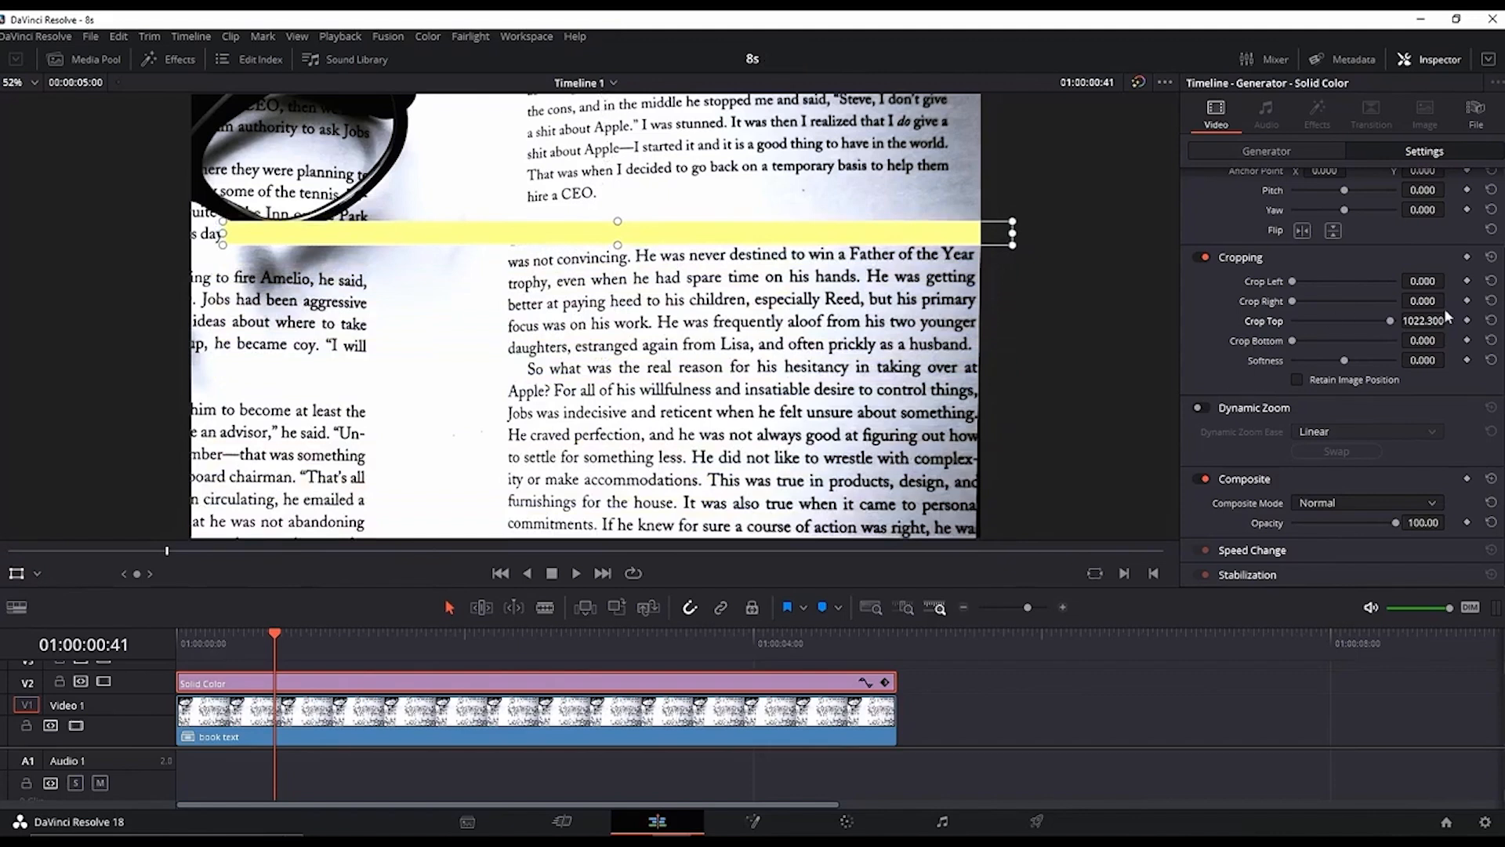
Step: Crop the strip's right side to about 736 and slide it over the paragraph's first line
{"action": "mouse_move", "coordinate": [1423, 301]}
{"action": "left_mouse_down"}
{"action": "mouse_move", "coordinate": [1481, 301]}
{"action": "mouse_move", "coordinate": [1453, 301]}
{"action": "left_mouse_up"}
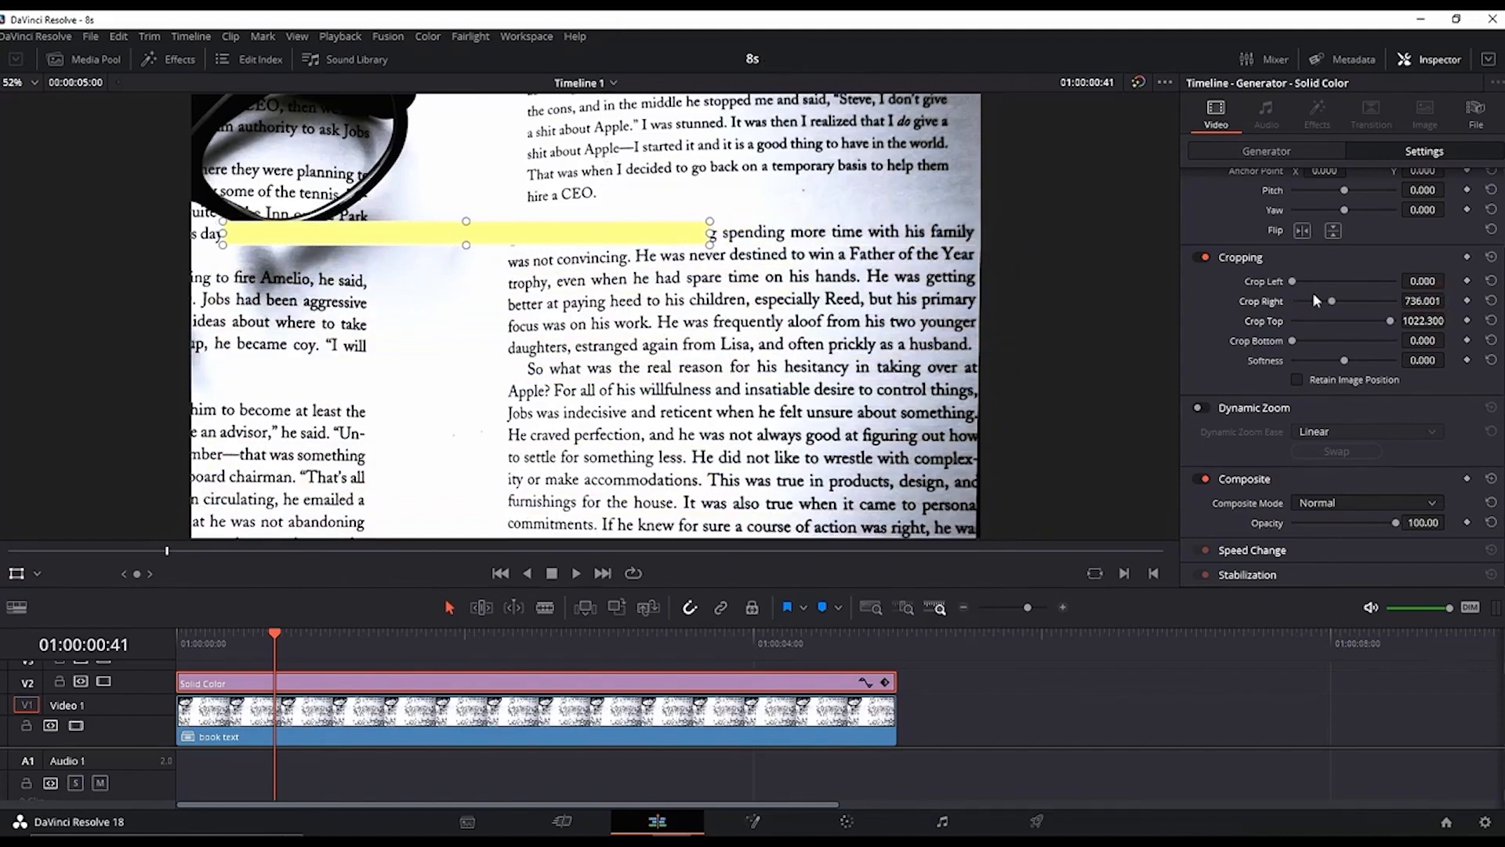
{"action": "left_click_drag", "start_coordinate": [572, 228], "coordinate": [844, 237]}
{"action": "key", "text": "ctrl+z"}
Step: Rotate the strip about 1.2 degrees and nudge it to sit along the tilted text line
{"action": "scroll", "coordinate": [1418, 223], "scroll_direction": "up", "scroll_amount": 3}
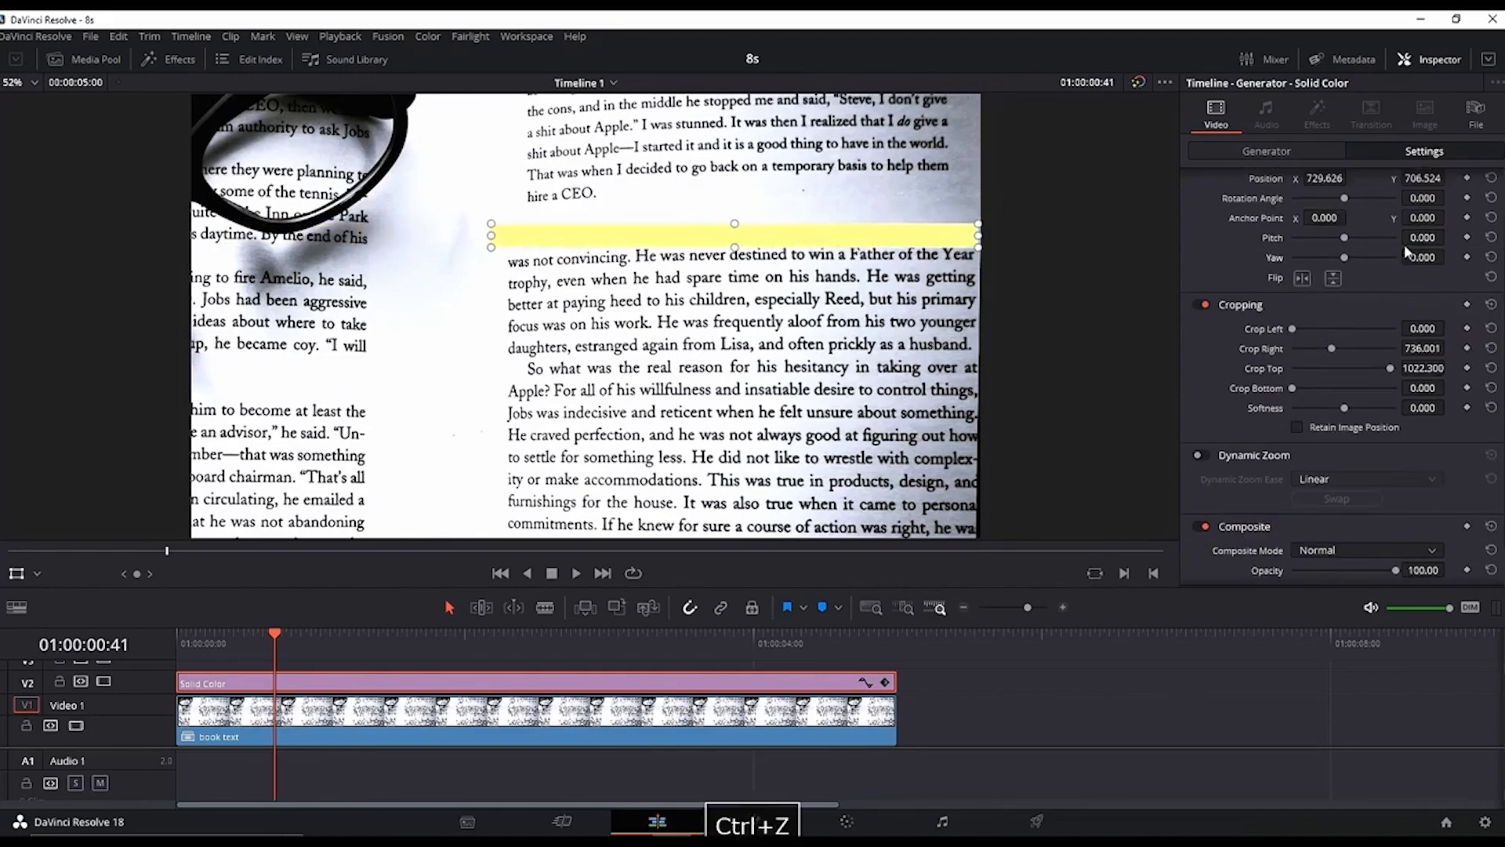
{"action": "left_click_drag", "start_coordinate": [1416, 244], "coordinate": [1450, 244]}
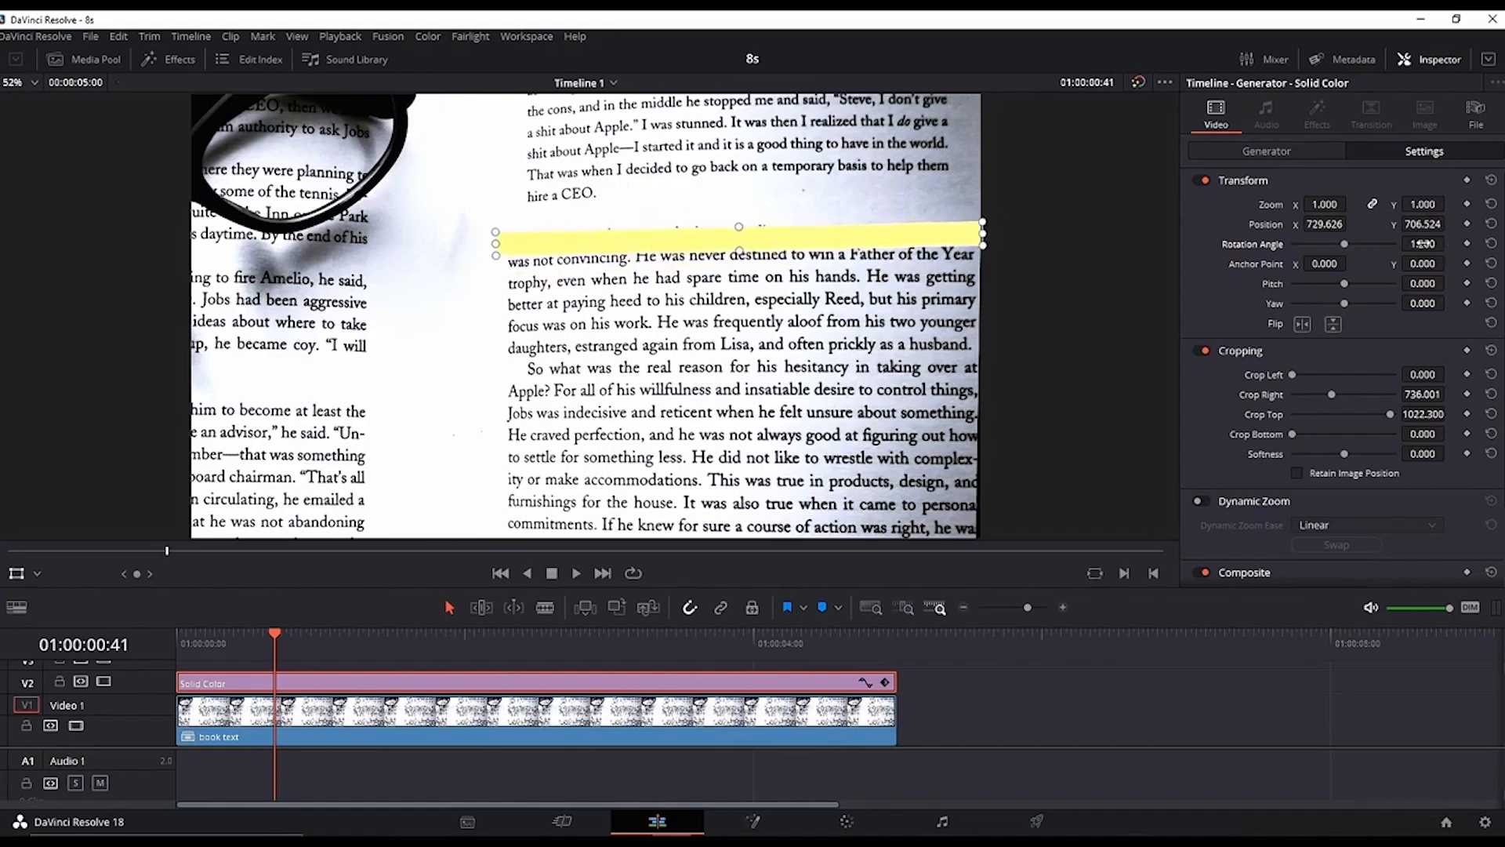
{"action": "left_click_drag", "start_coordinate": [866, 246], "coordinate": [861, 239]}
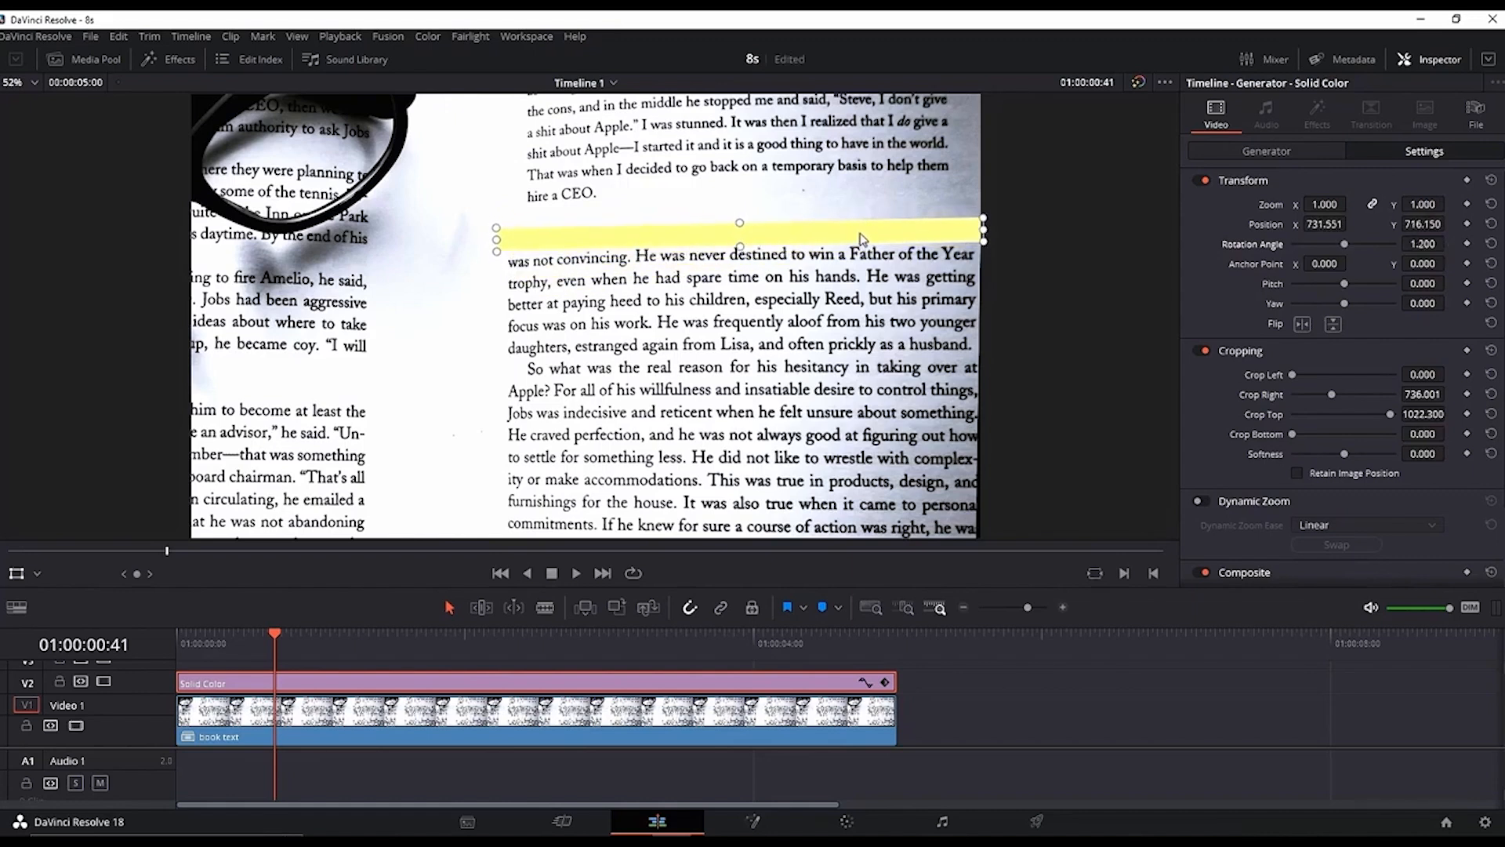
Step: Keyframe Crop Right at 1920 at the clip start and 747.5 at one second so the highlight wipes on
{"action": "left_click", "coordinate": [188, 643]}
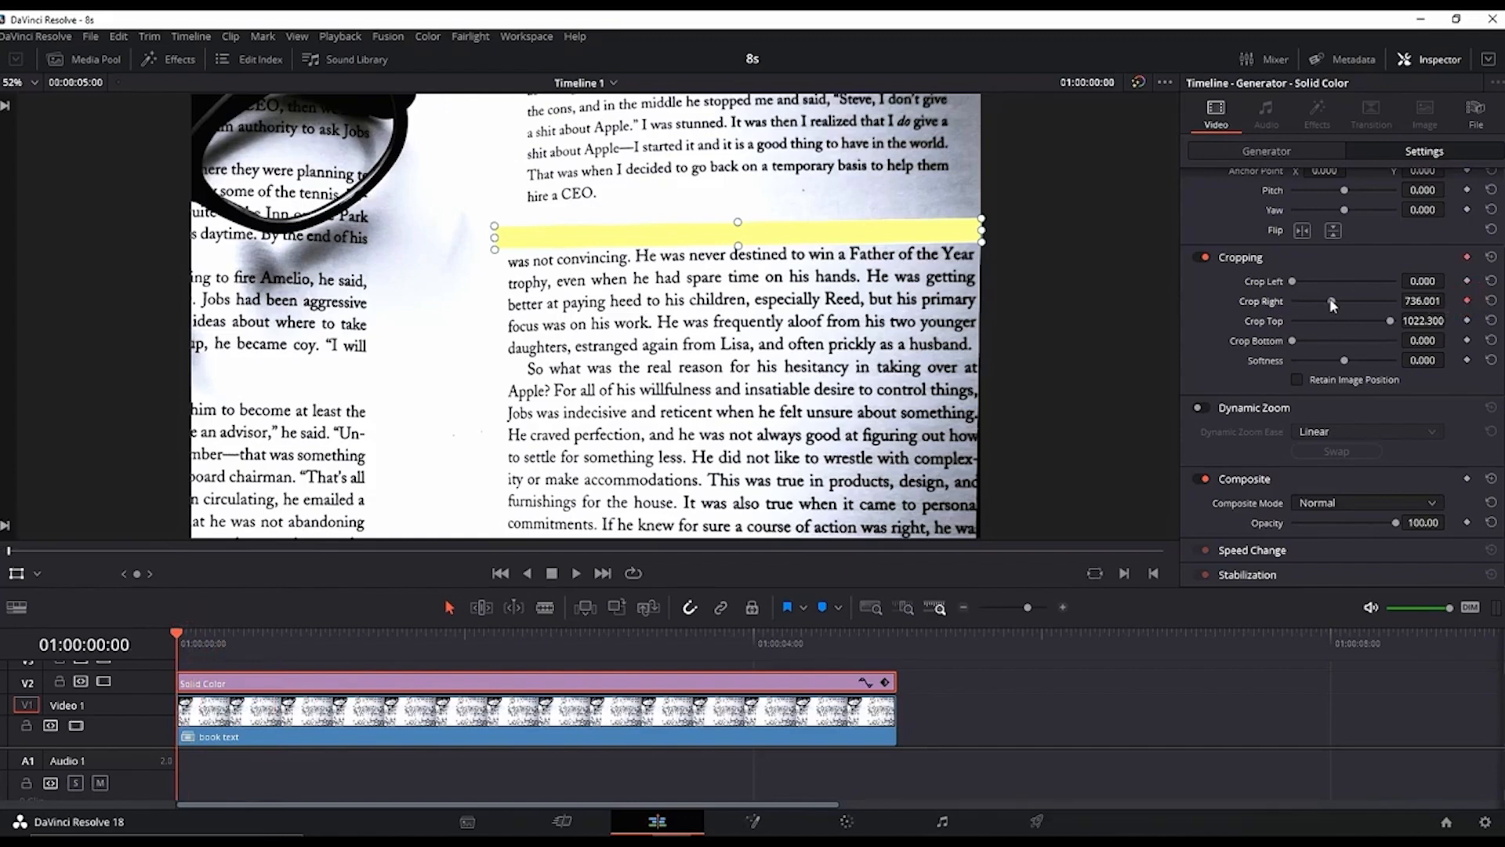
{"action": "left_click_drag", "start_coordinate": [1332, 303], "coordinate": [1391, 304]}
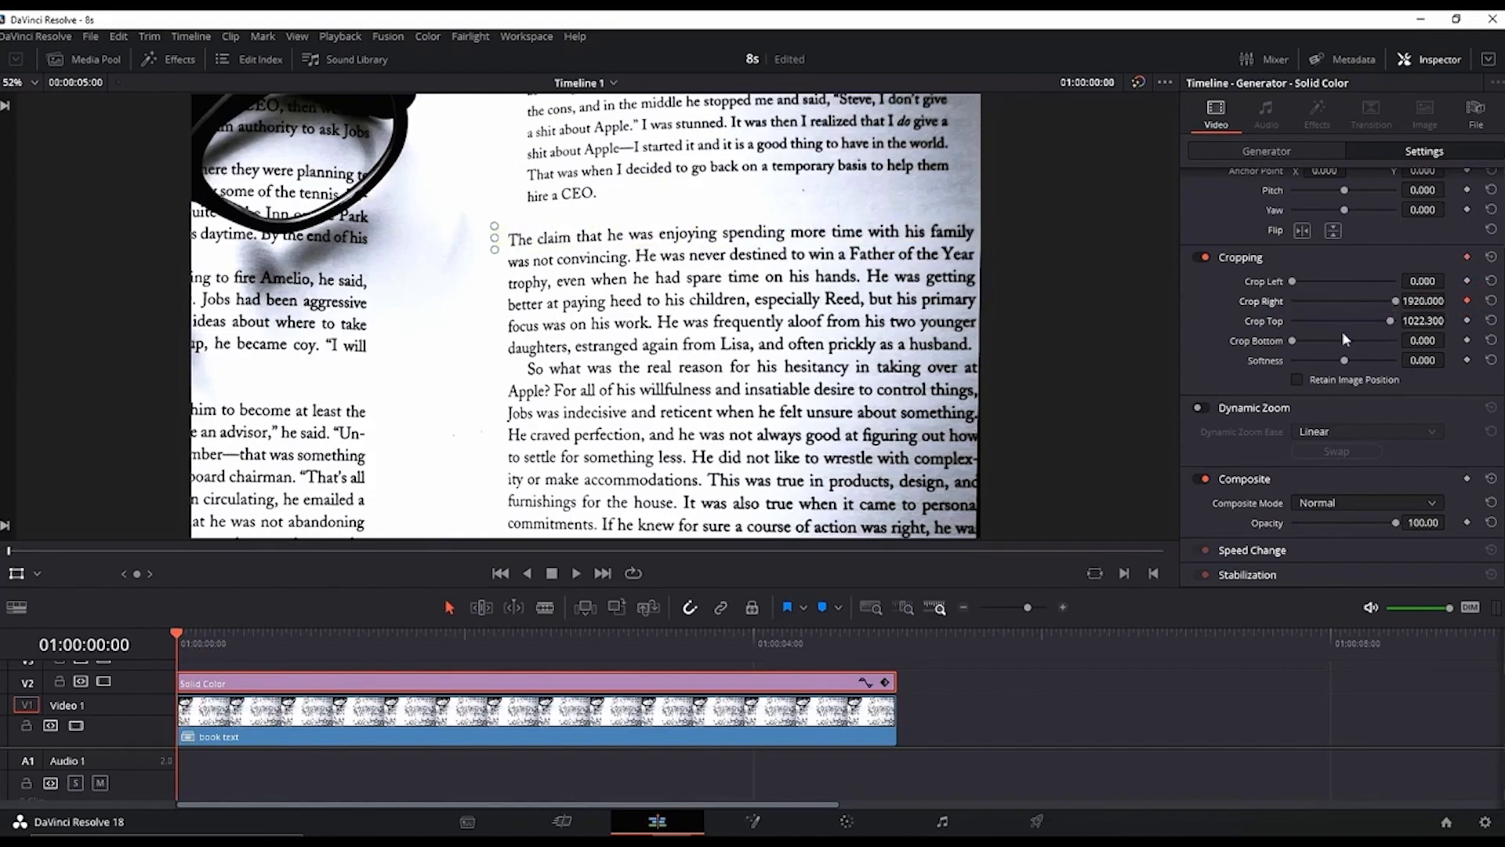
{"action": "left_click_drag", "start_coordinate": [337, 639], "coordinate": [320, 661]}
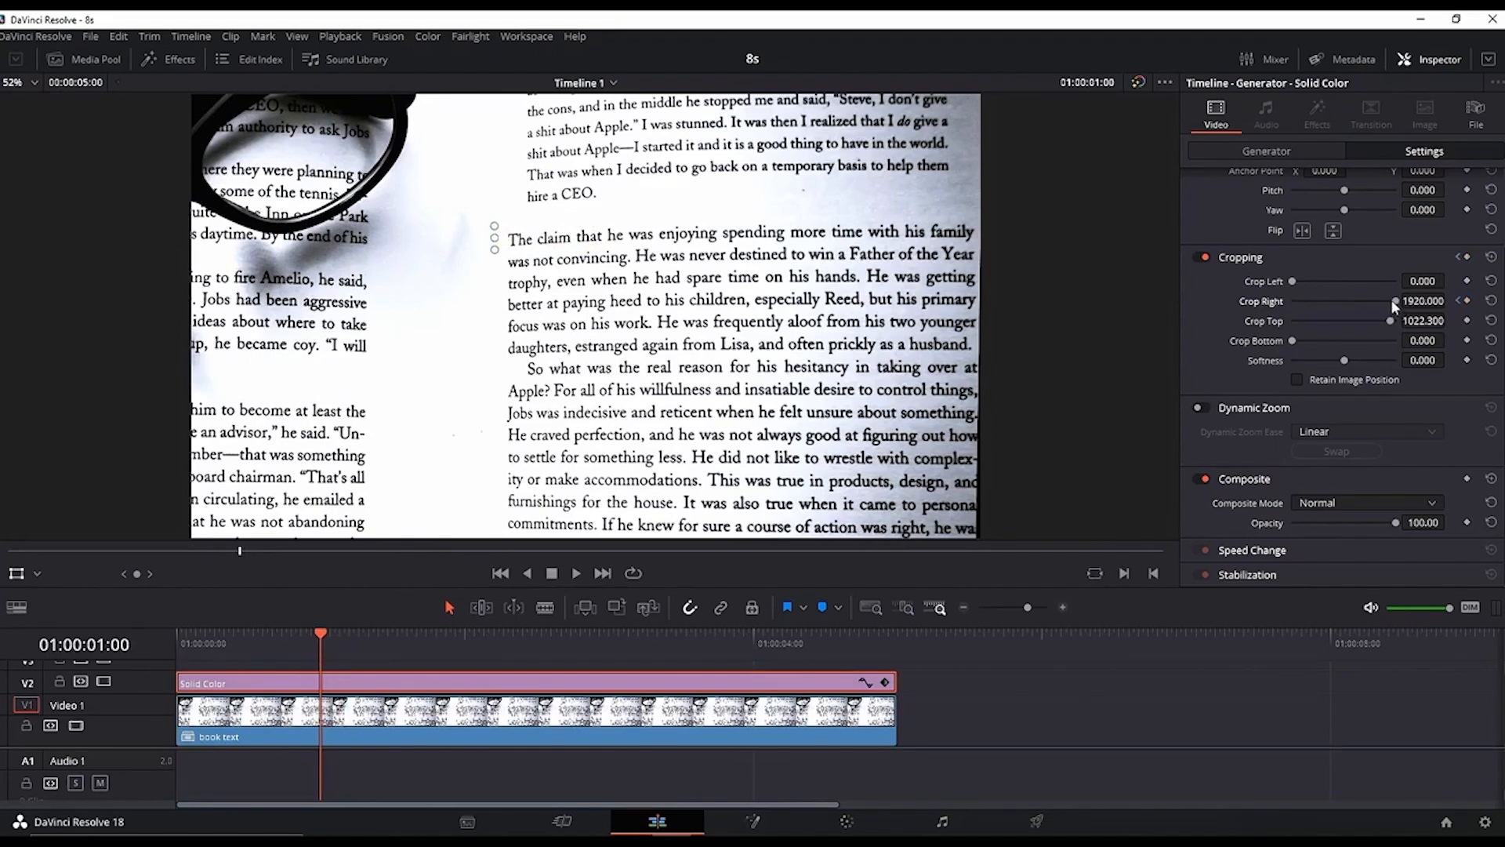
{"action": "left_click_drag", "start_coordinate": [1390, 300], "coordinate": [1332, 310]}
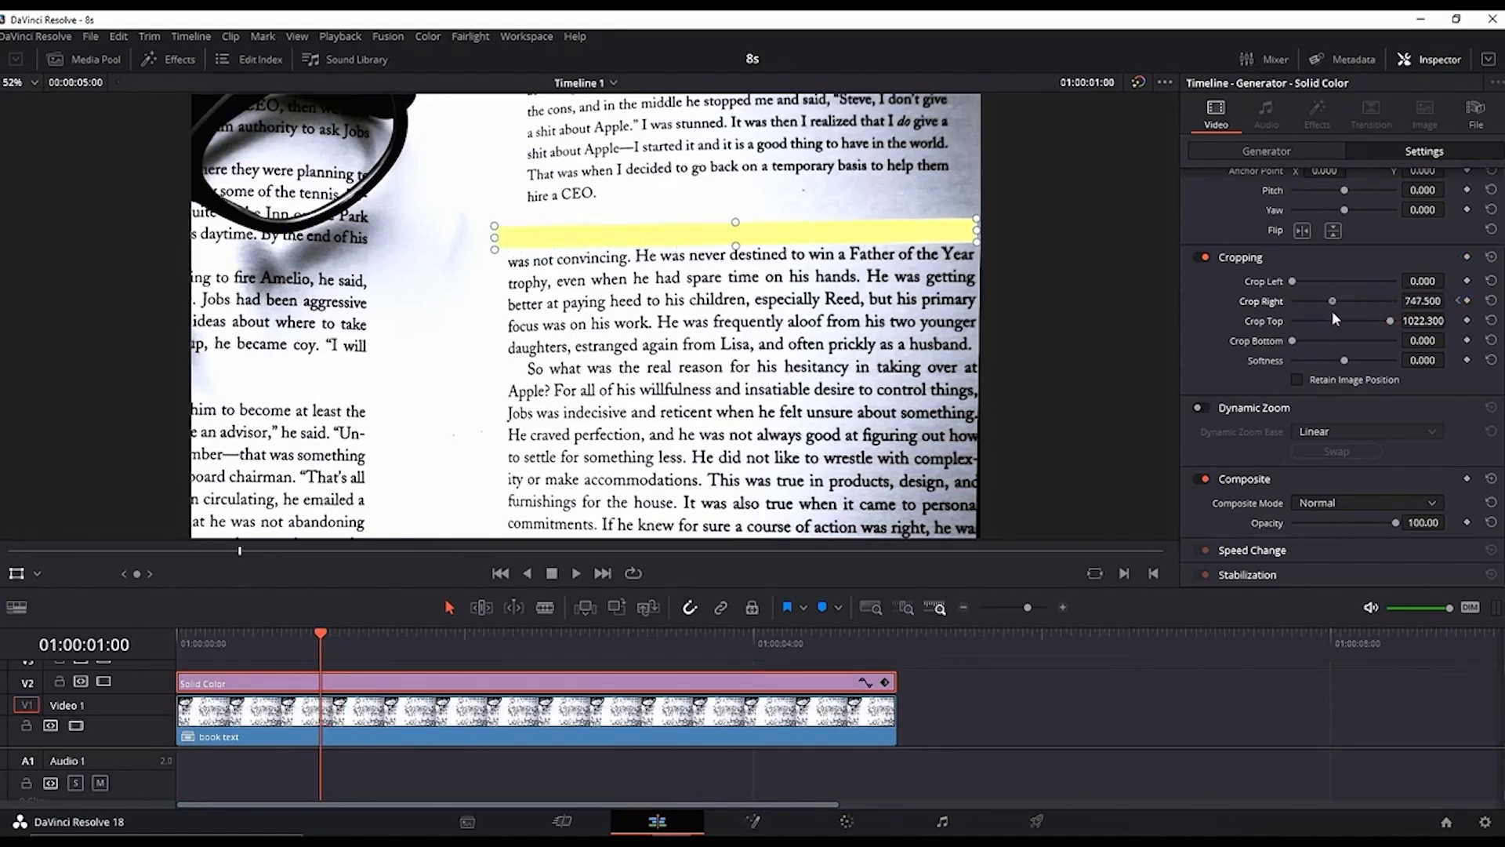
Step: Play back the highlight wipe and set the solid's composite mode to Color
{"action": "key", "text": "space"}
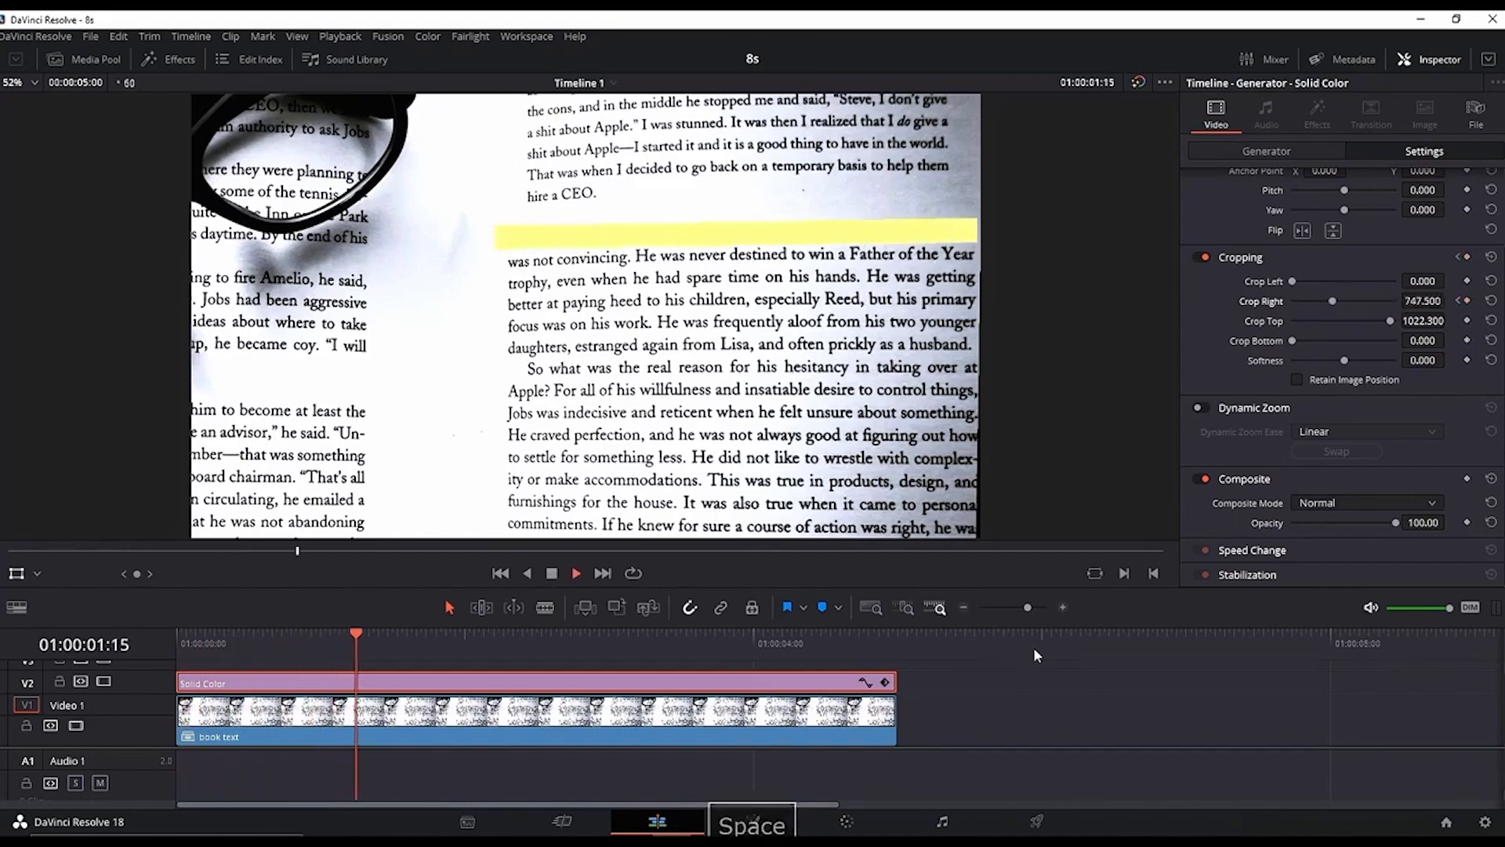
{"action": "key", "text": "space"}
{"action": "left_click", "coordinate": [1390, 502]}
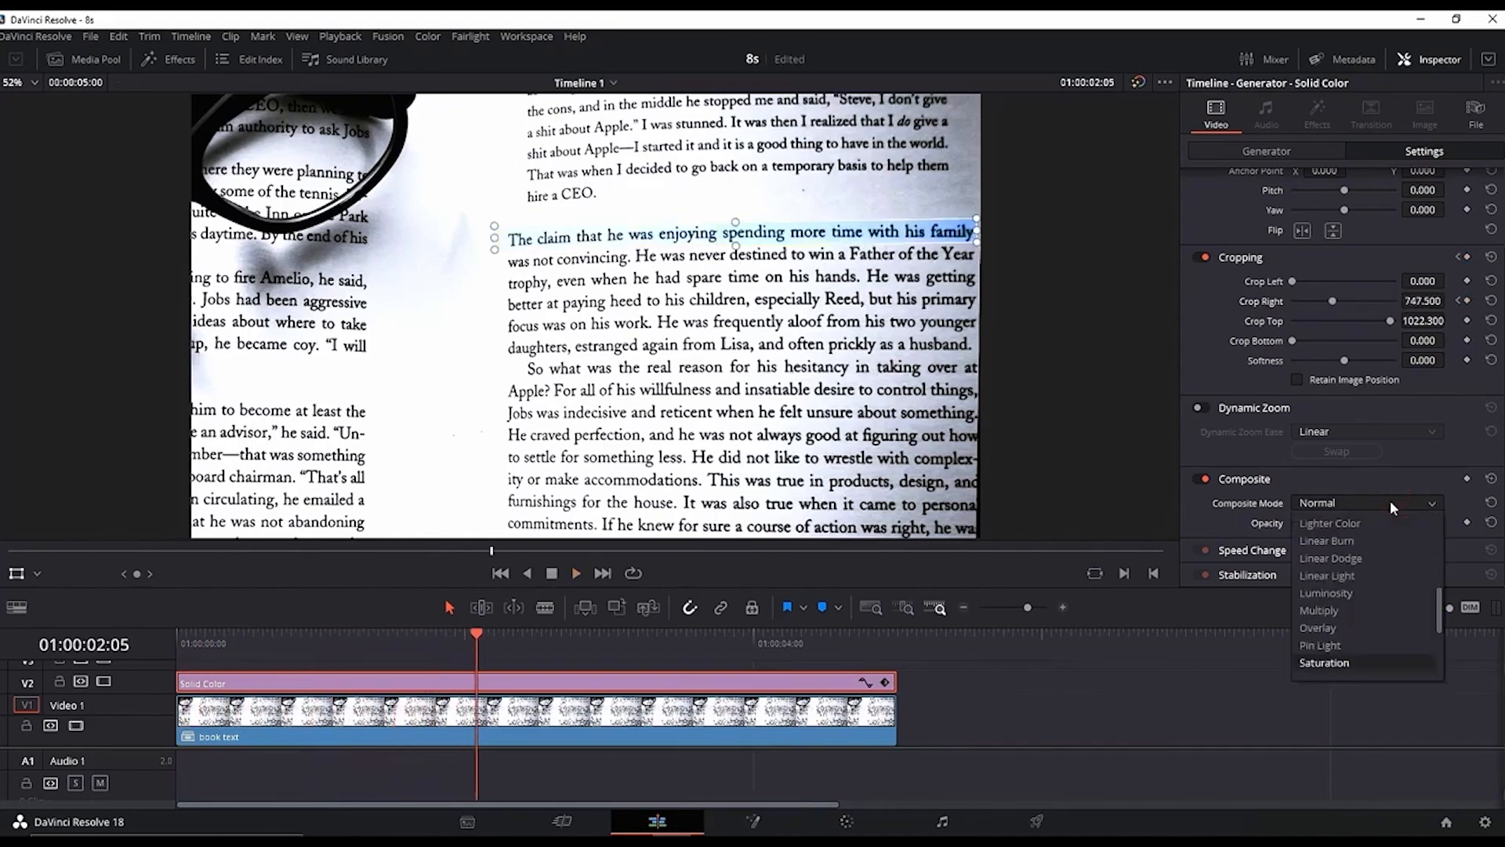
{"action": "scroll", "coordinate": [1363, 557], "scroll_direction": "up", "scroll_amount": 5}
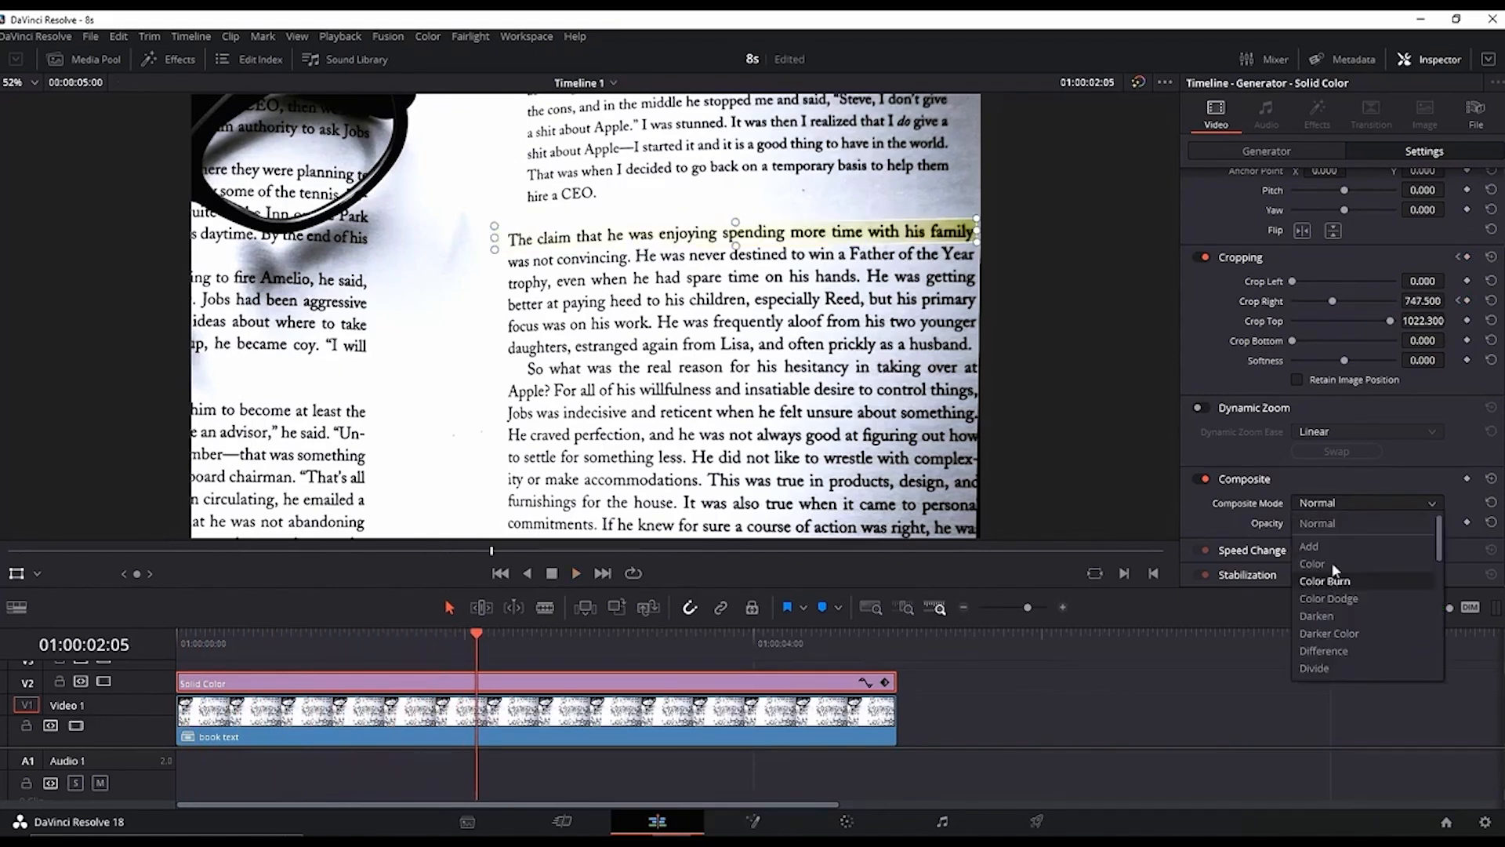
{"action": "left_click", "coordinate": [1333, 565]}
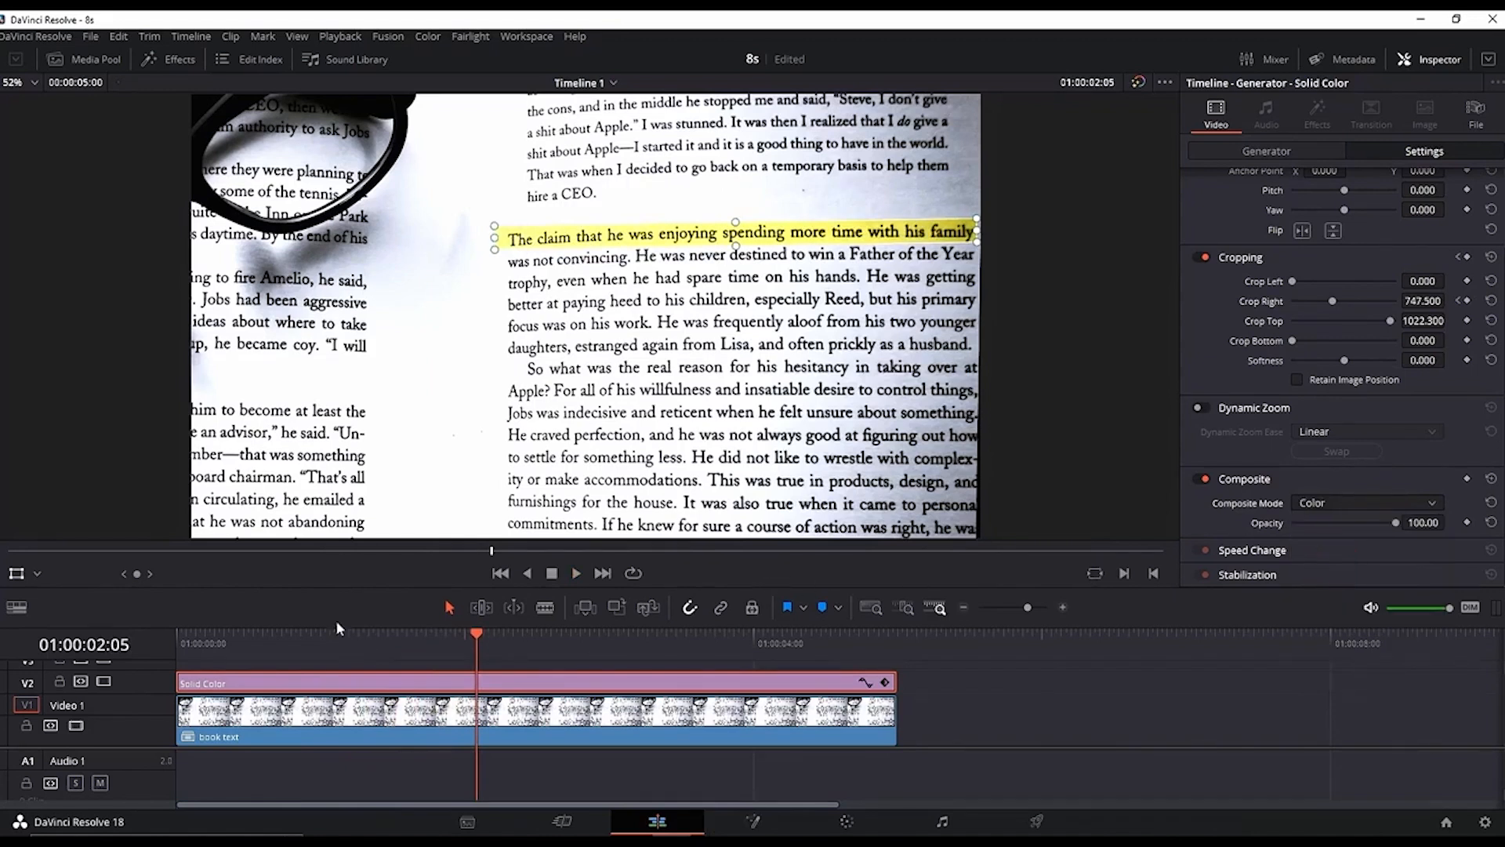
Step: Trim the Solid Color clip so it starts later on V2 and play the result from the beginning
{"action": "key", "text": "space"}
{"action": "left_click_drag", "start_coordinate": [465, 690], "coordinate": [671, 692]}
{"action": "left_click_drag", "start_coordinate": [1105, 680], "coordinate": [900, 680]}
{"action": "left_click", "coordinate": [254, 636]}
{"action": "key", "text": "space"}
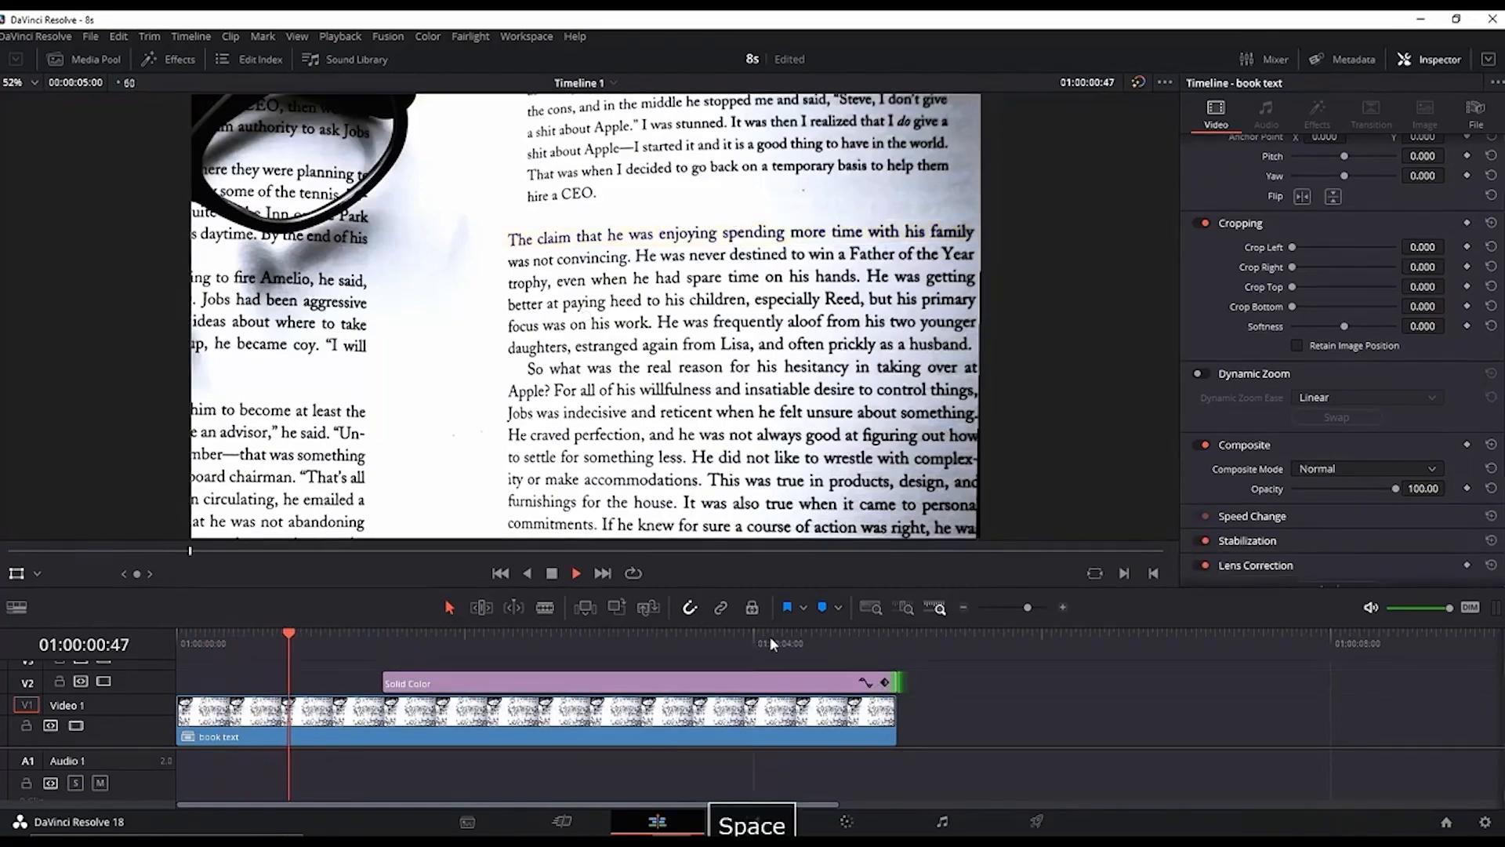